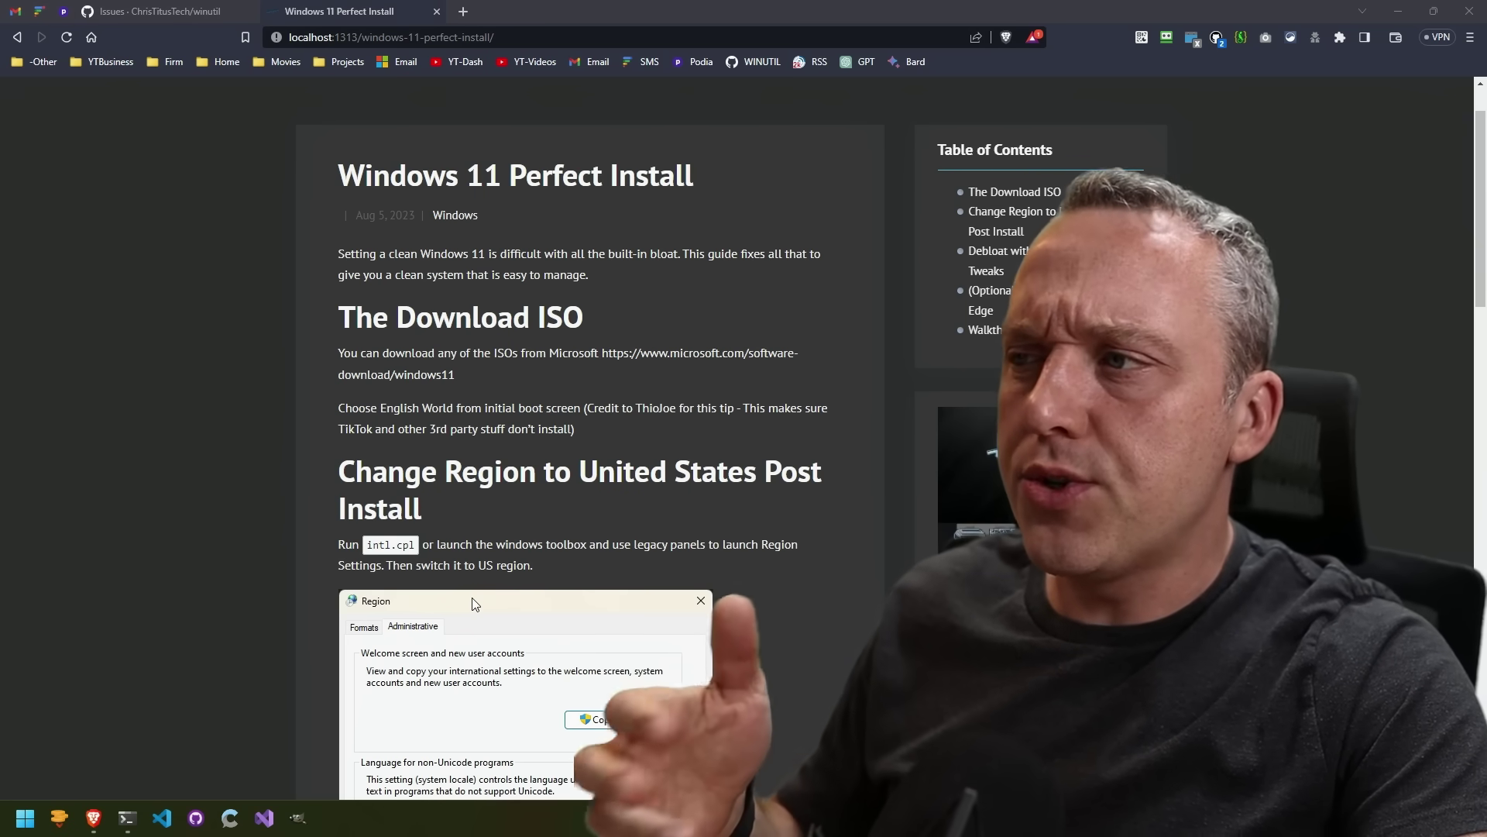
Step: Bring the Brave install guide forward and scroll down to the Debloat and Browser Change from Edge sections
left_click(472, 597)
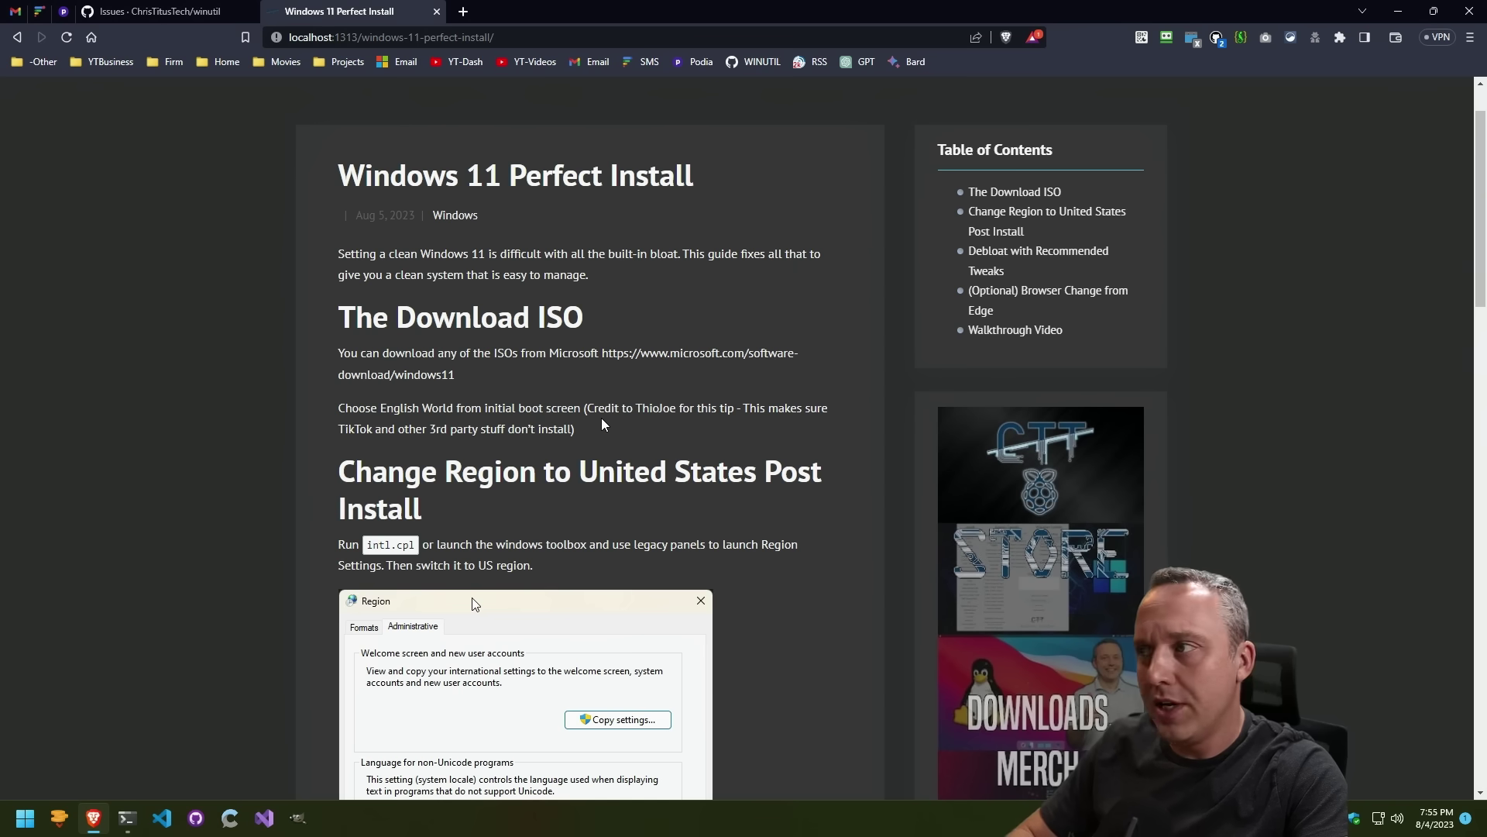
scroll(587, 415, "down", 8)
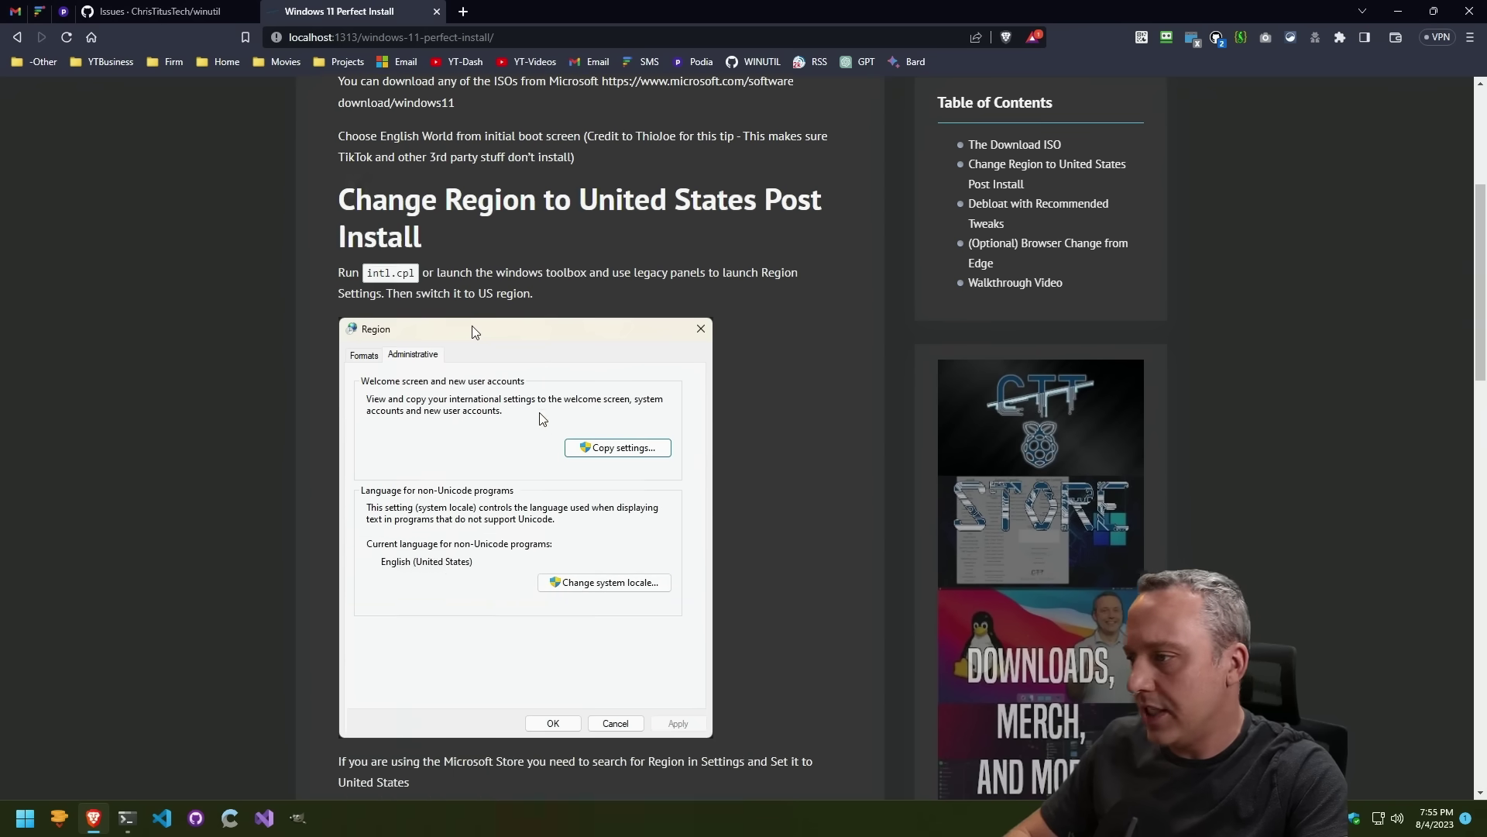
scroll(540, 416, "down", 2)
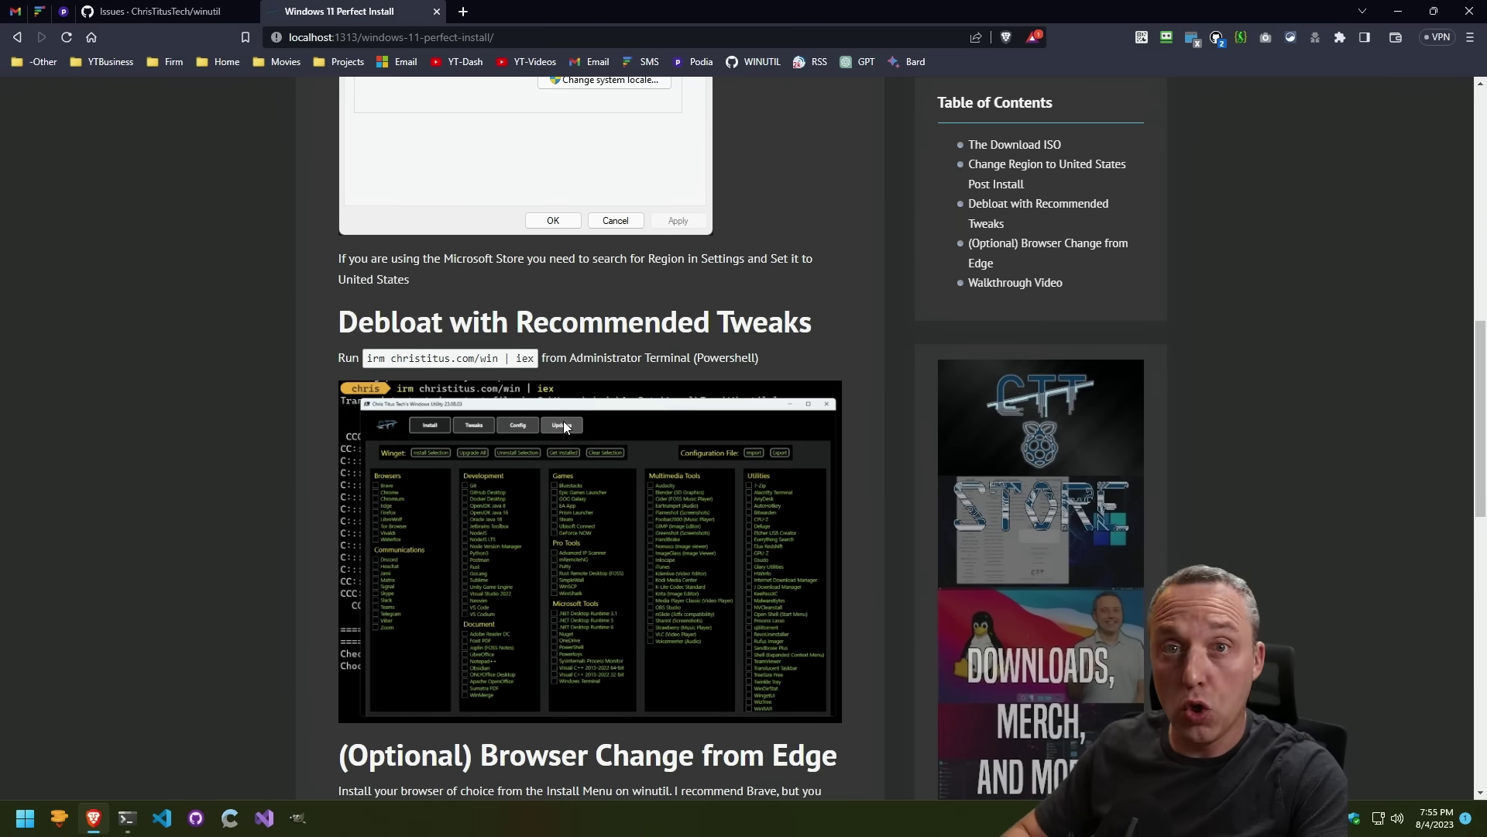
scroll(556, 424, "down", 4)
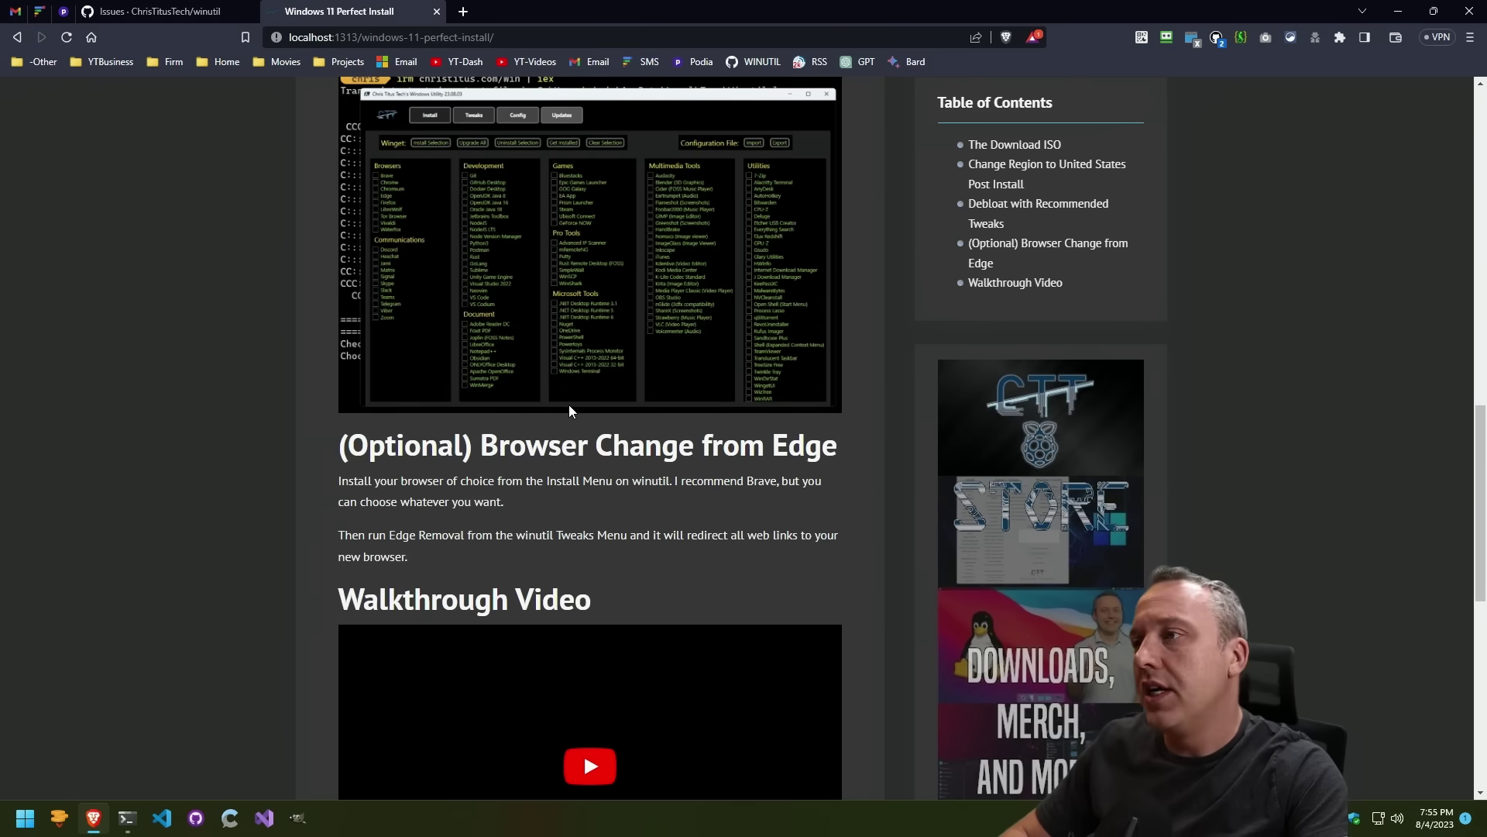
scroll(547, 418, "up", 3)
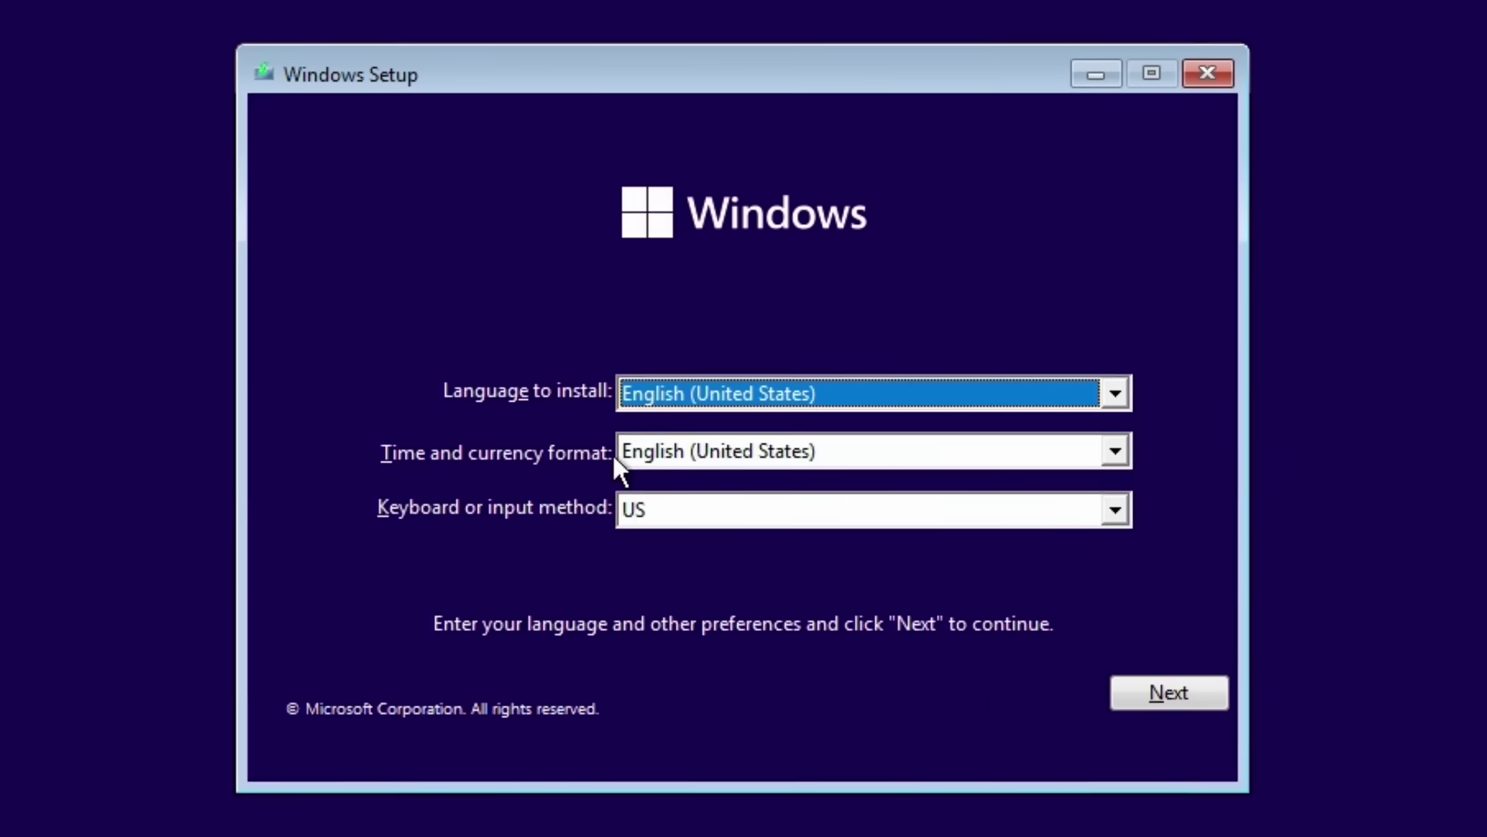
Step: Set the time and currency format to English (World) and start installing Windows
left_click(688, 435)
left_click(714, 538)
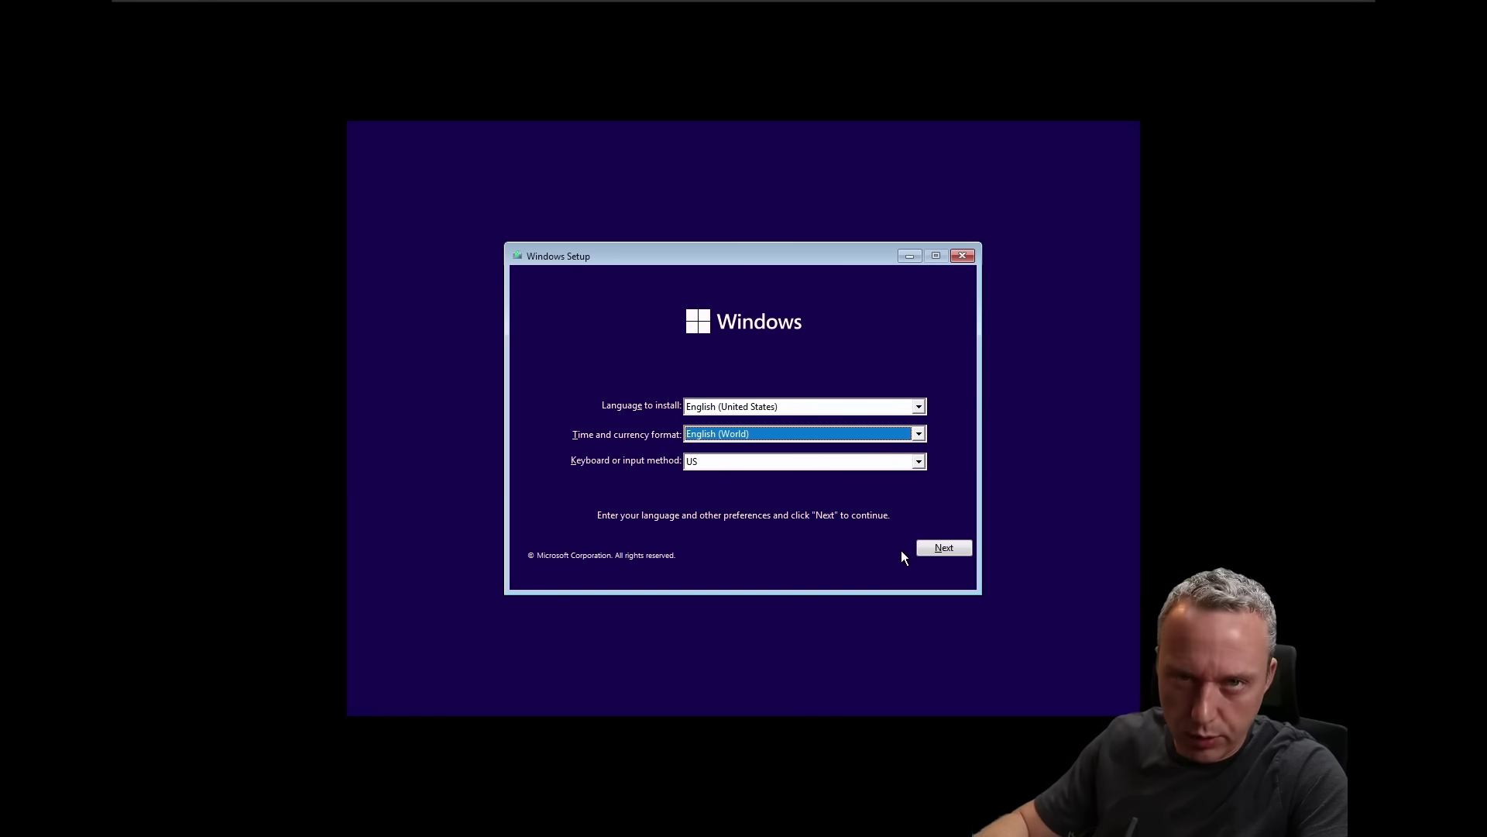
left_click(955, 545)
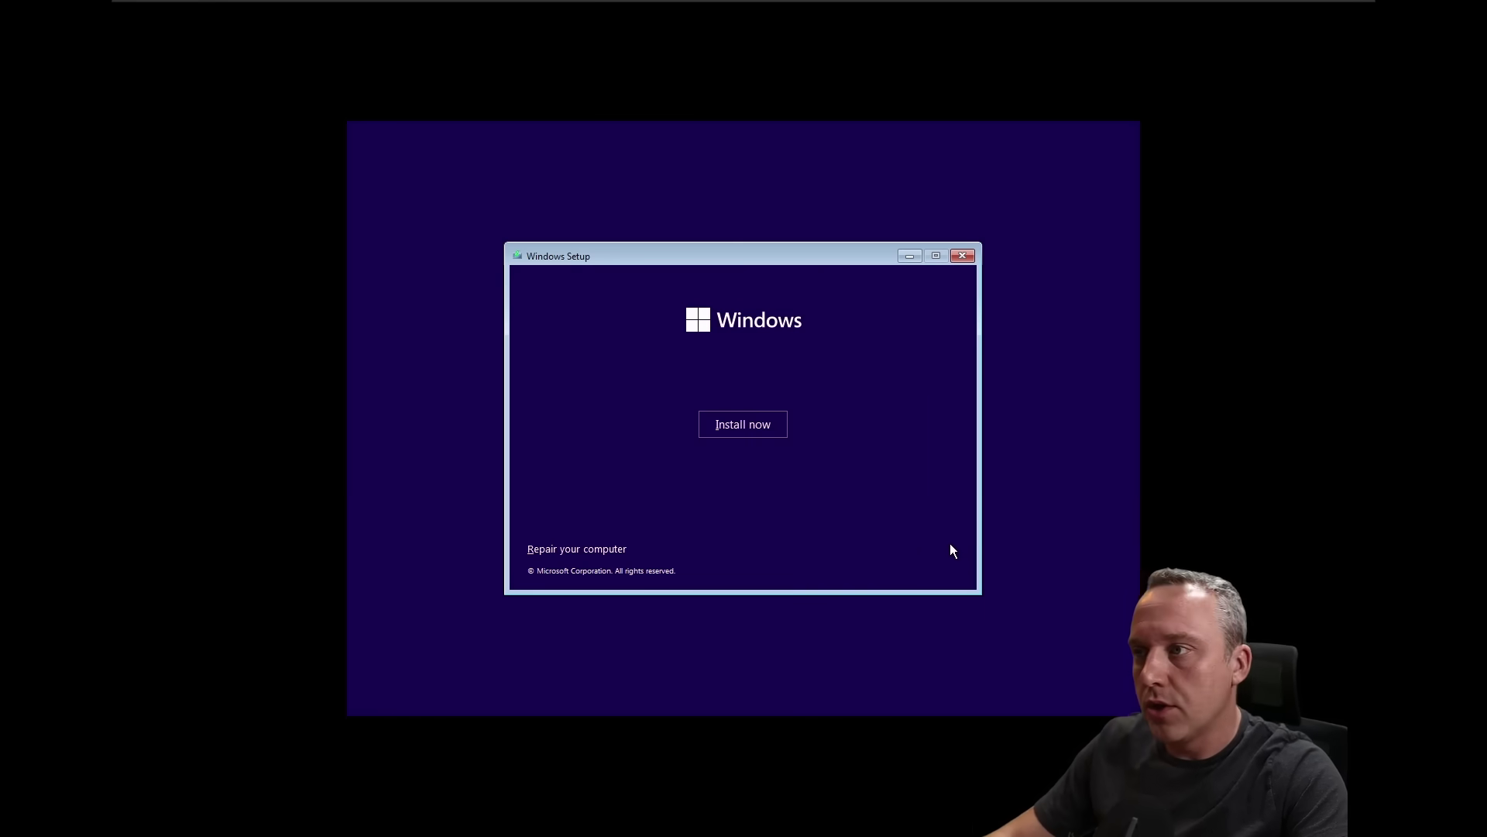
left_click(767, 429)
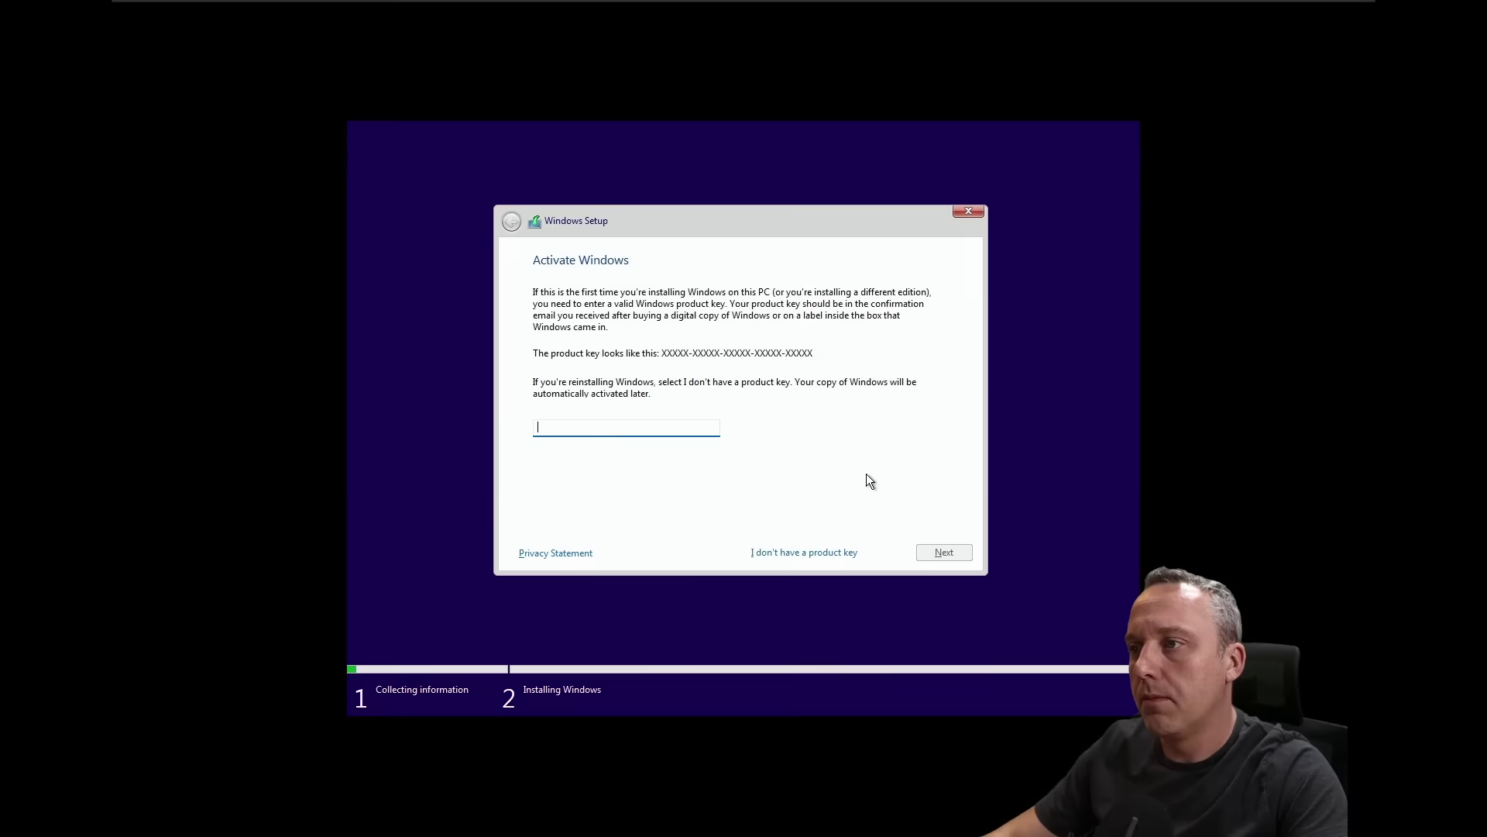
Step: Install Windows 11 Pro without entering a product key
left_click(639, 387)
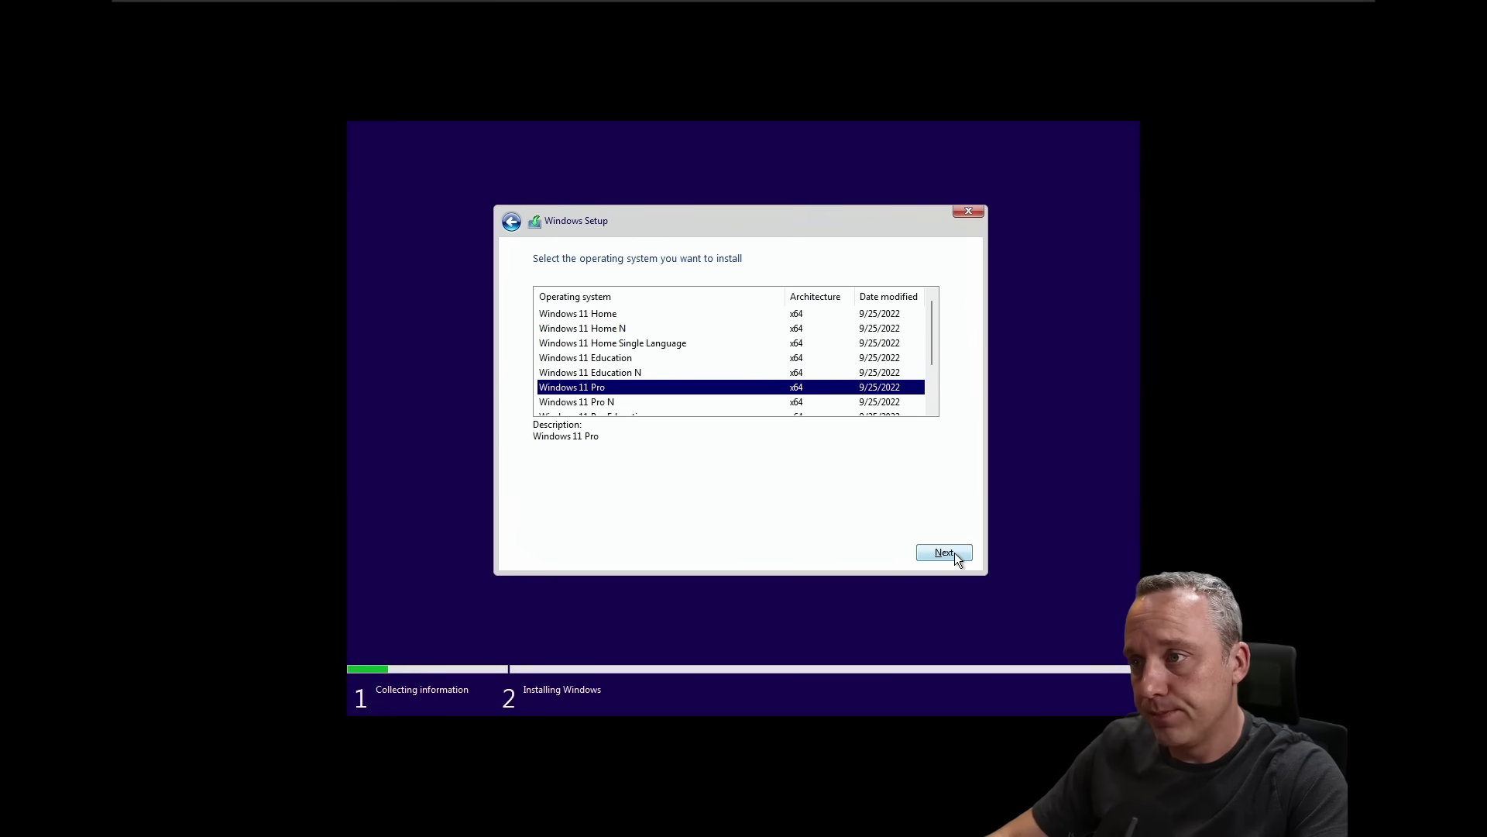
left_click(954, 551)
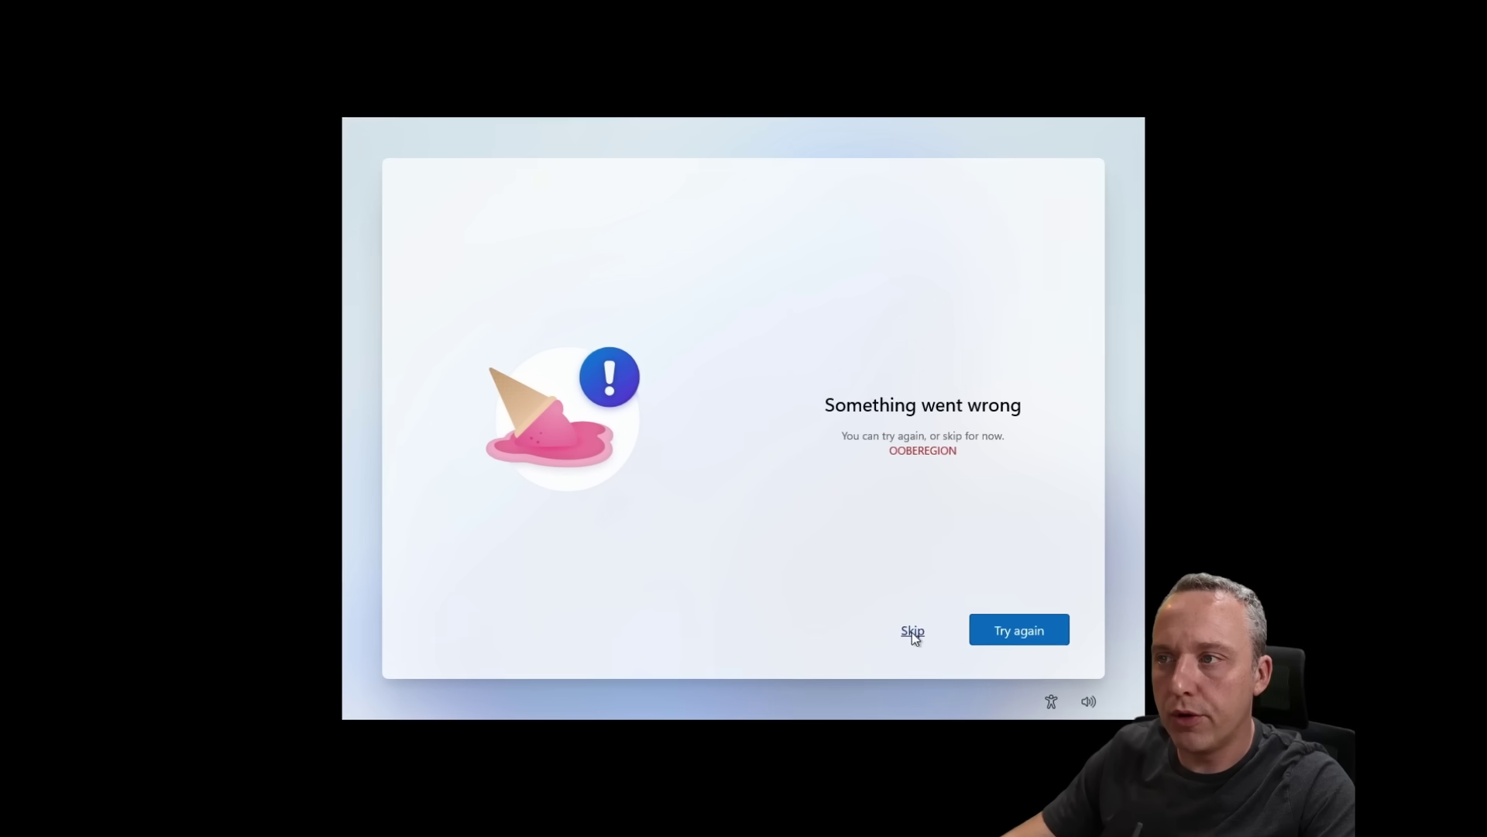
Step: Skip the OOBEREGION error, keep the US keyboard with no second layout, and name the device Test
left_click(911, 632)
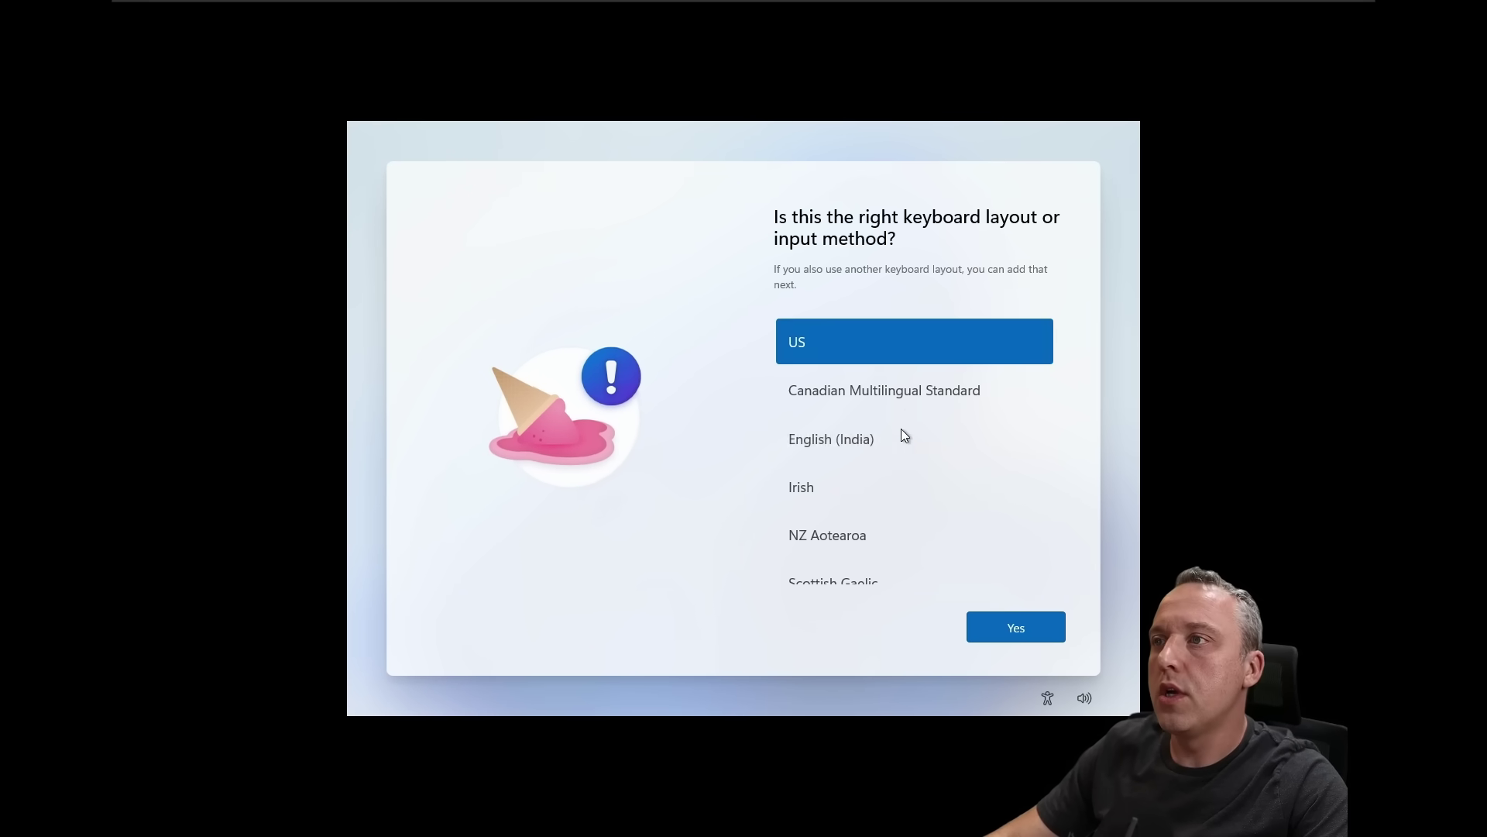
left_click(1021, 622)
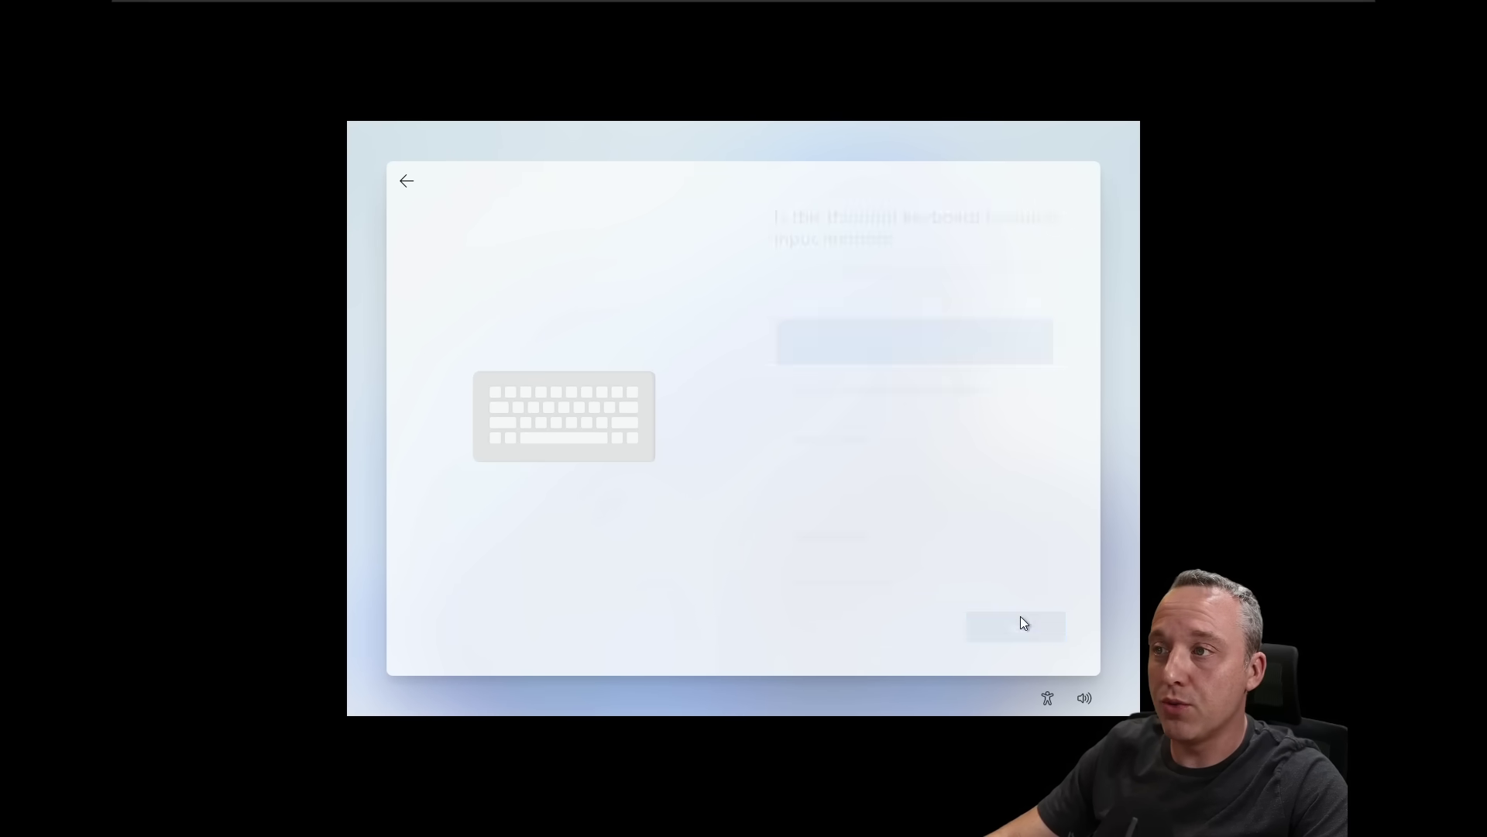
left_click(1017, 626)
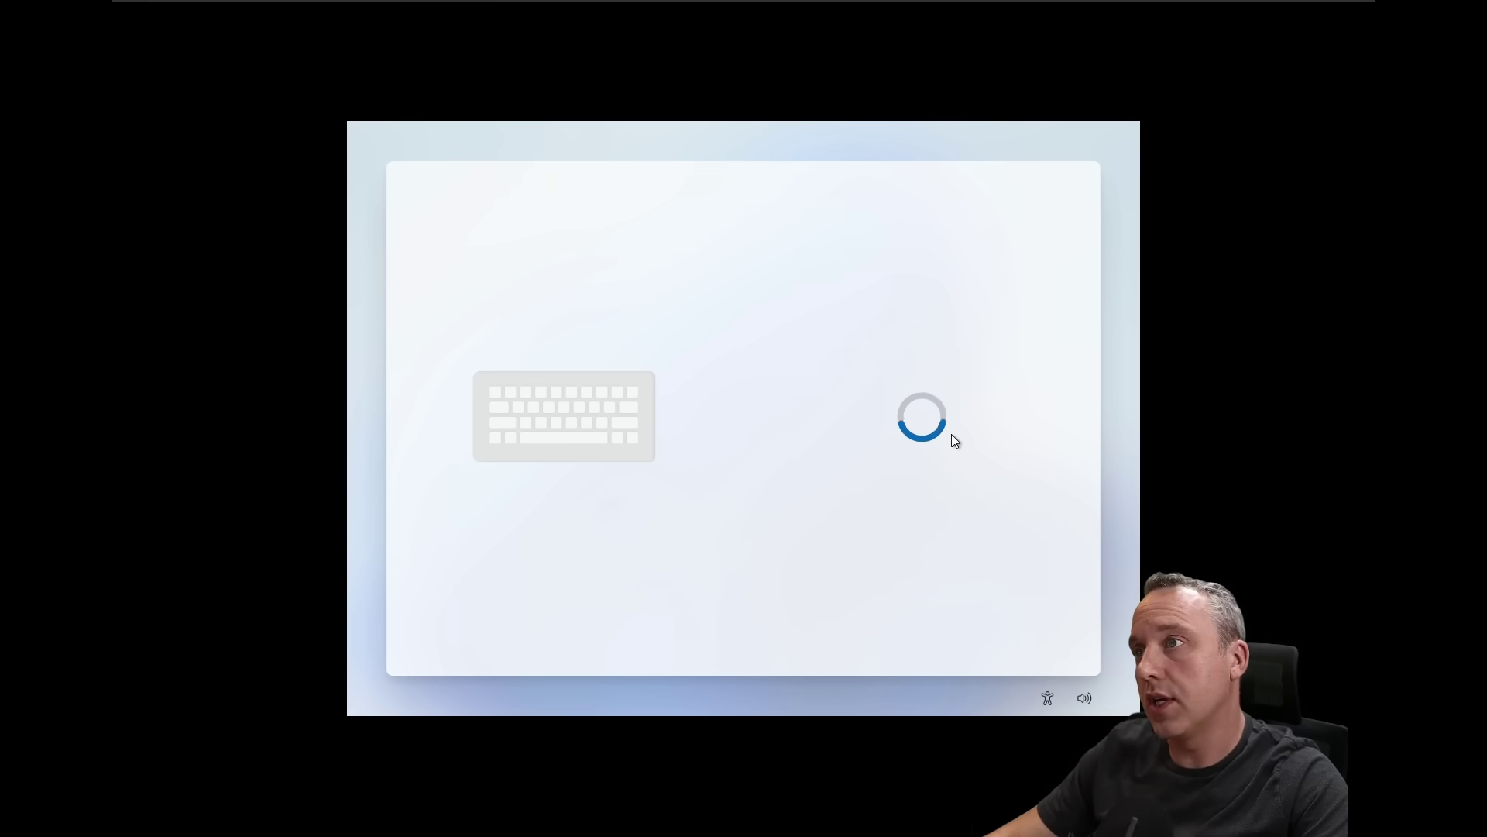
type("Test")
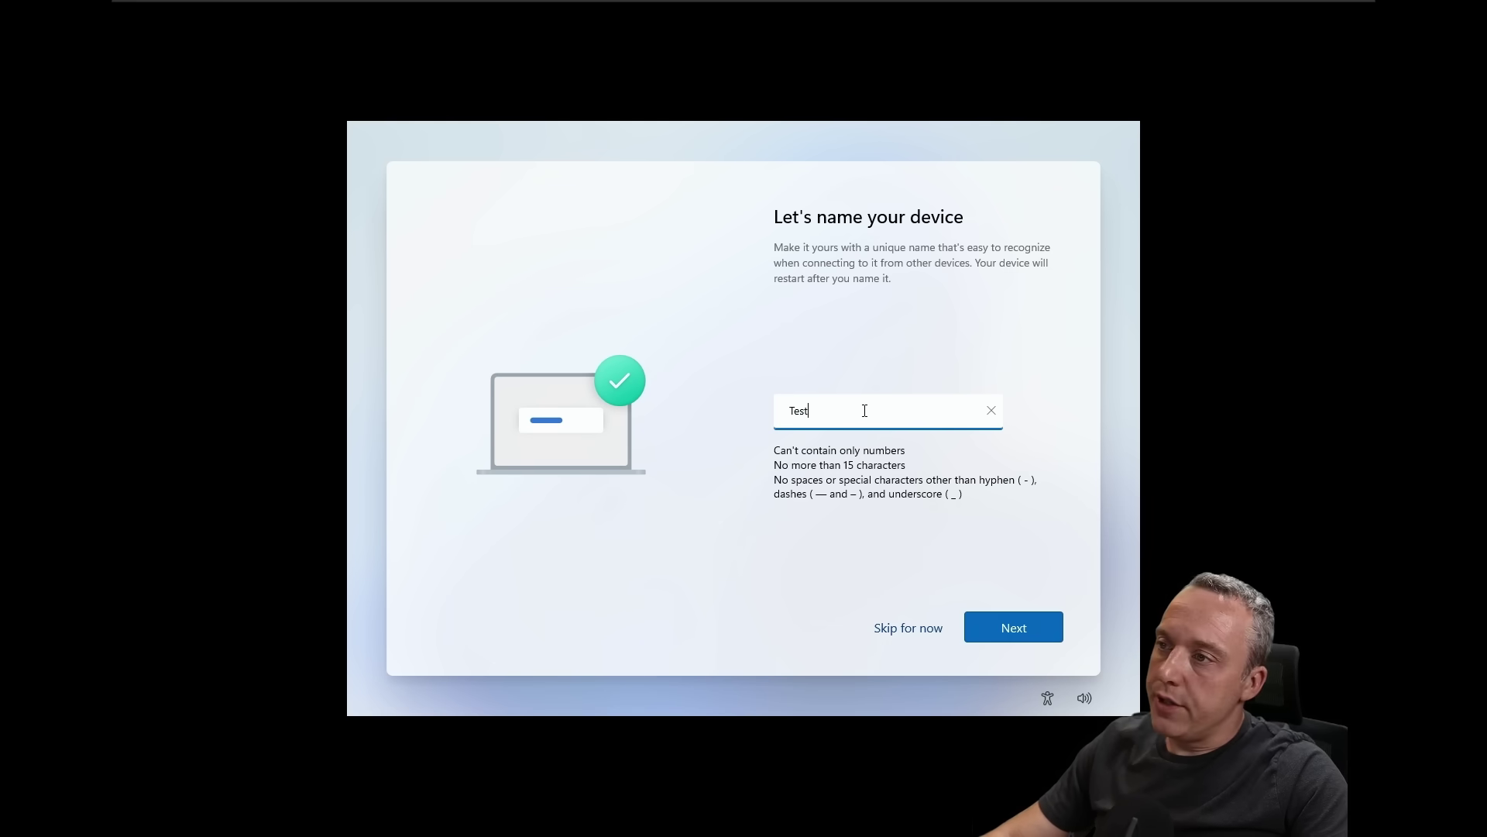
left_click(1010, 626)
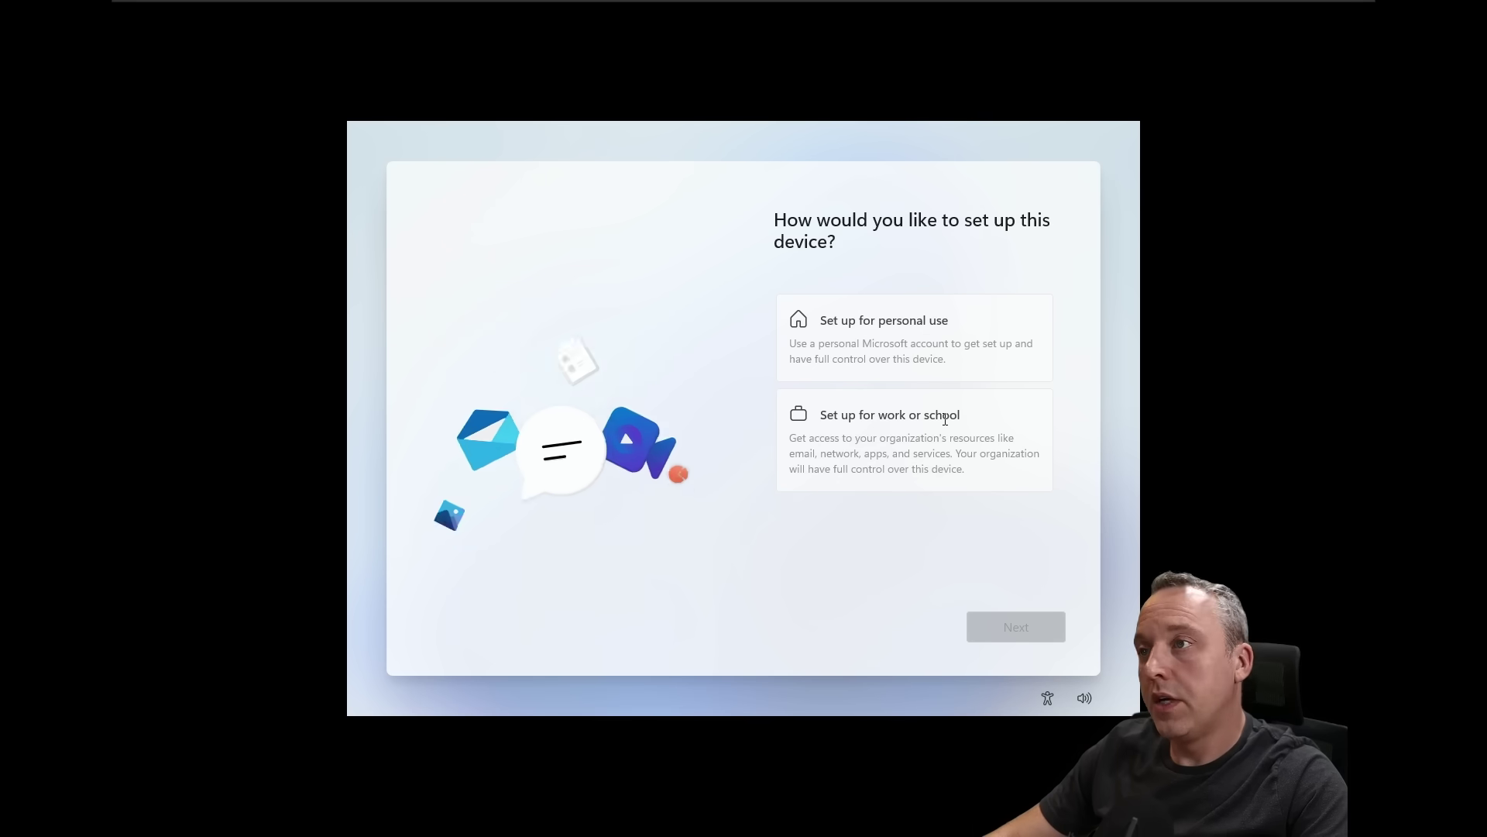
Step: Set up for work or school and choose Domain join instead of a Microsoft account
left_click(903, 434)
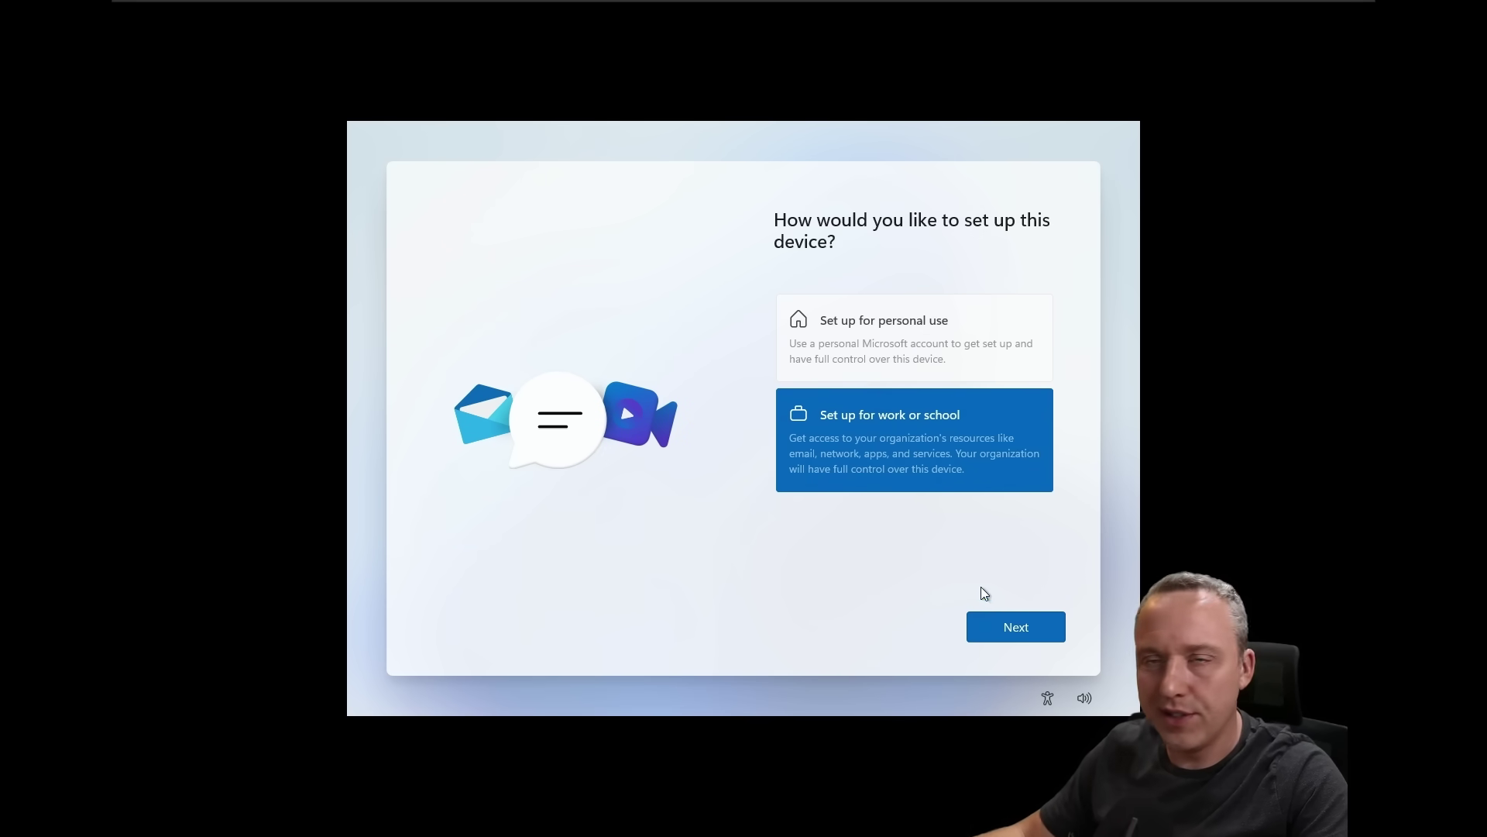
left_click(1023, 635)
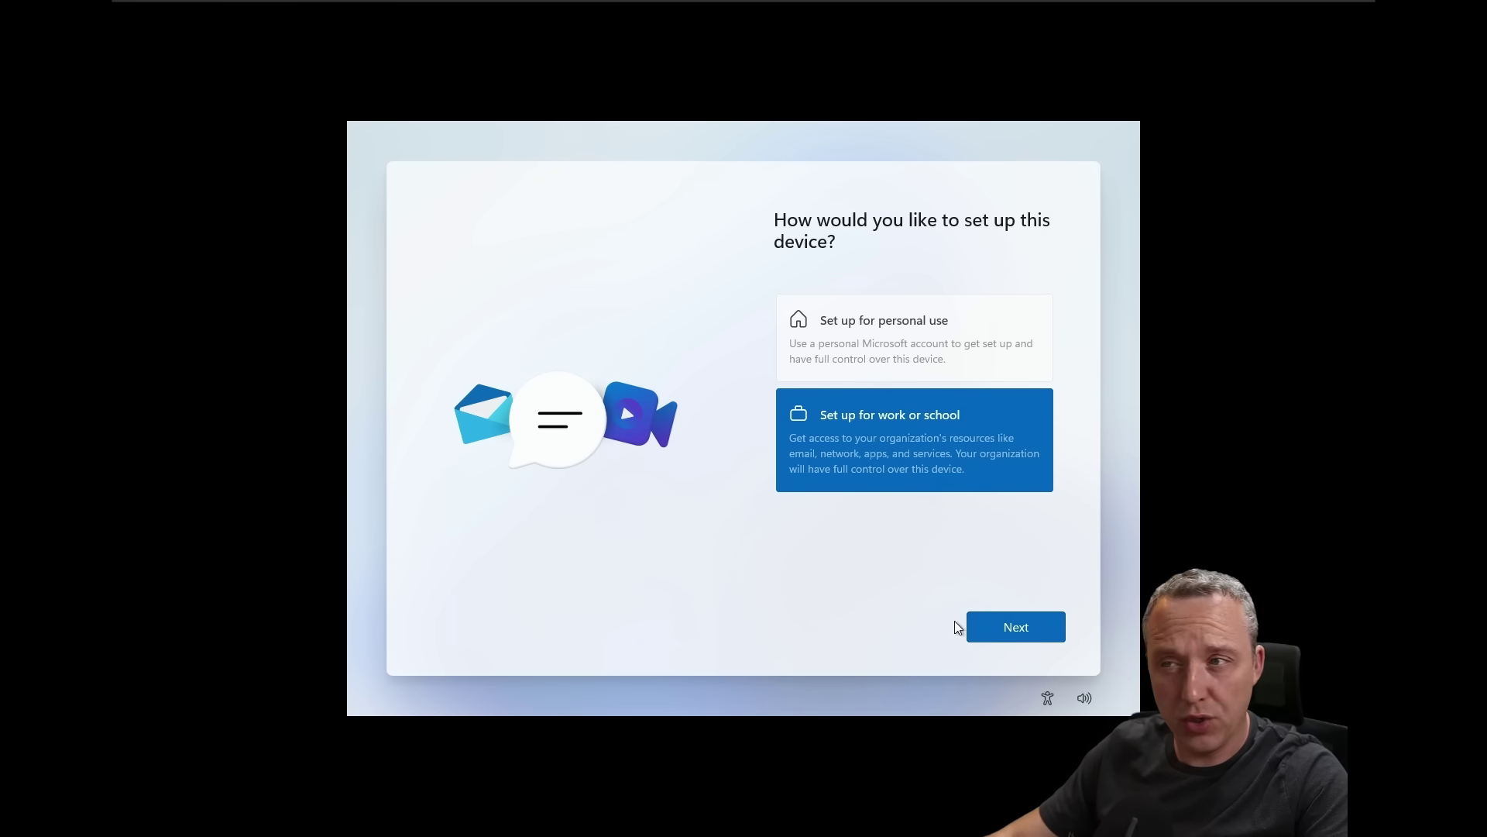
left_click(1038, 641)
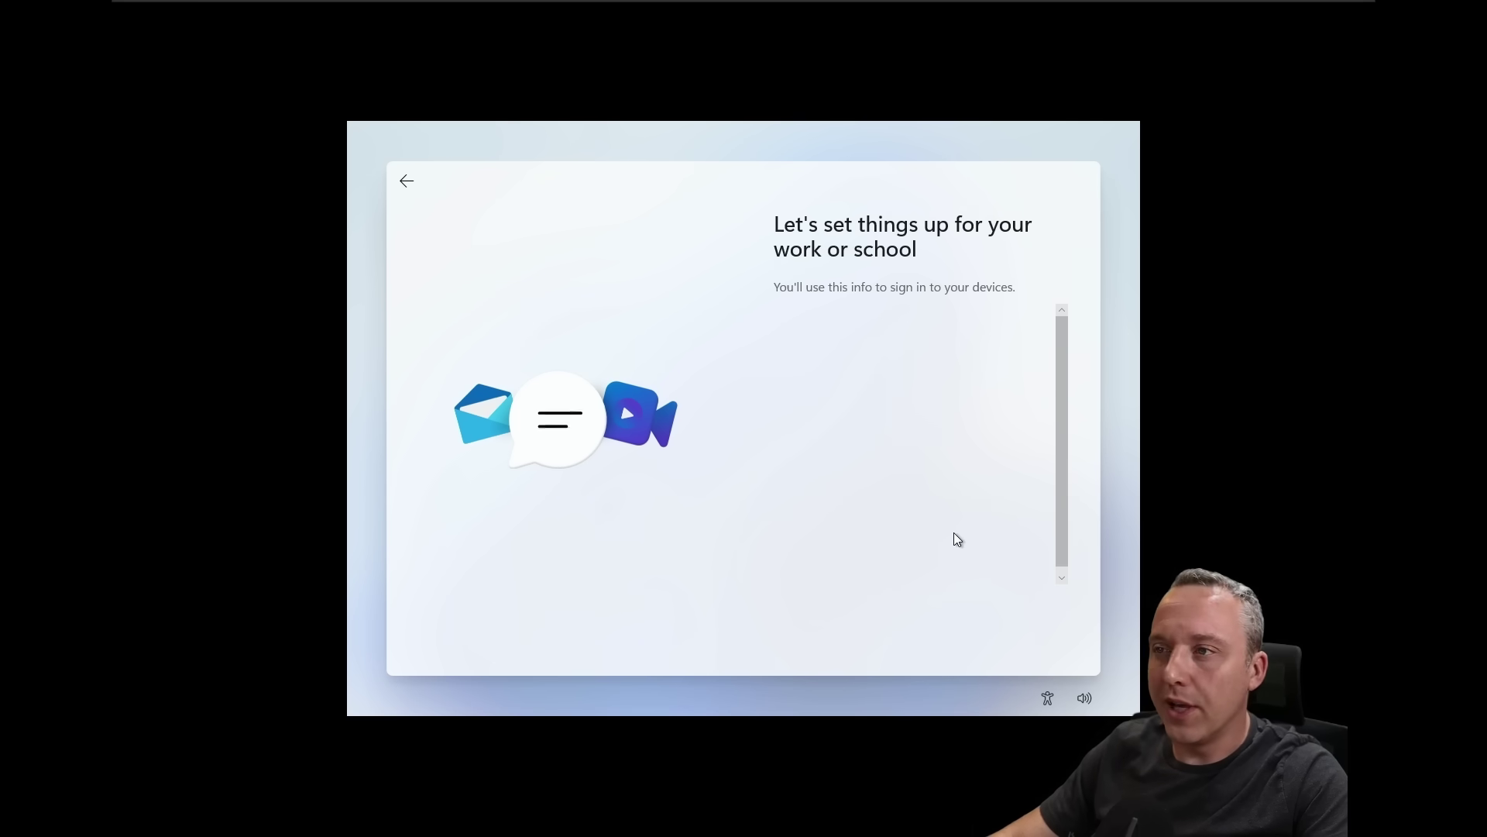
left_click(807, 467)
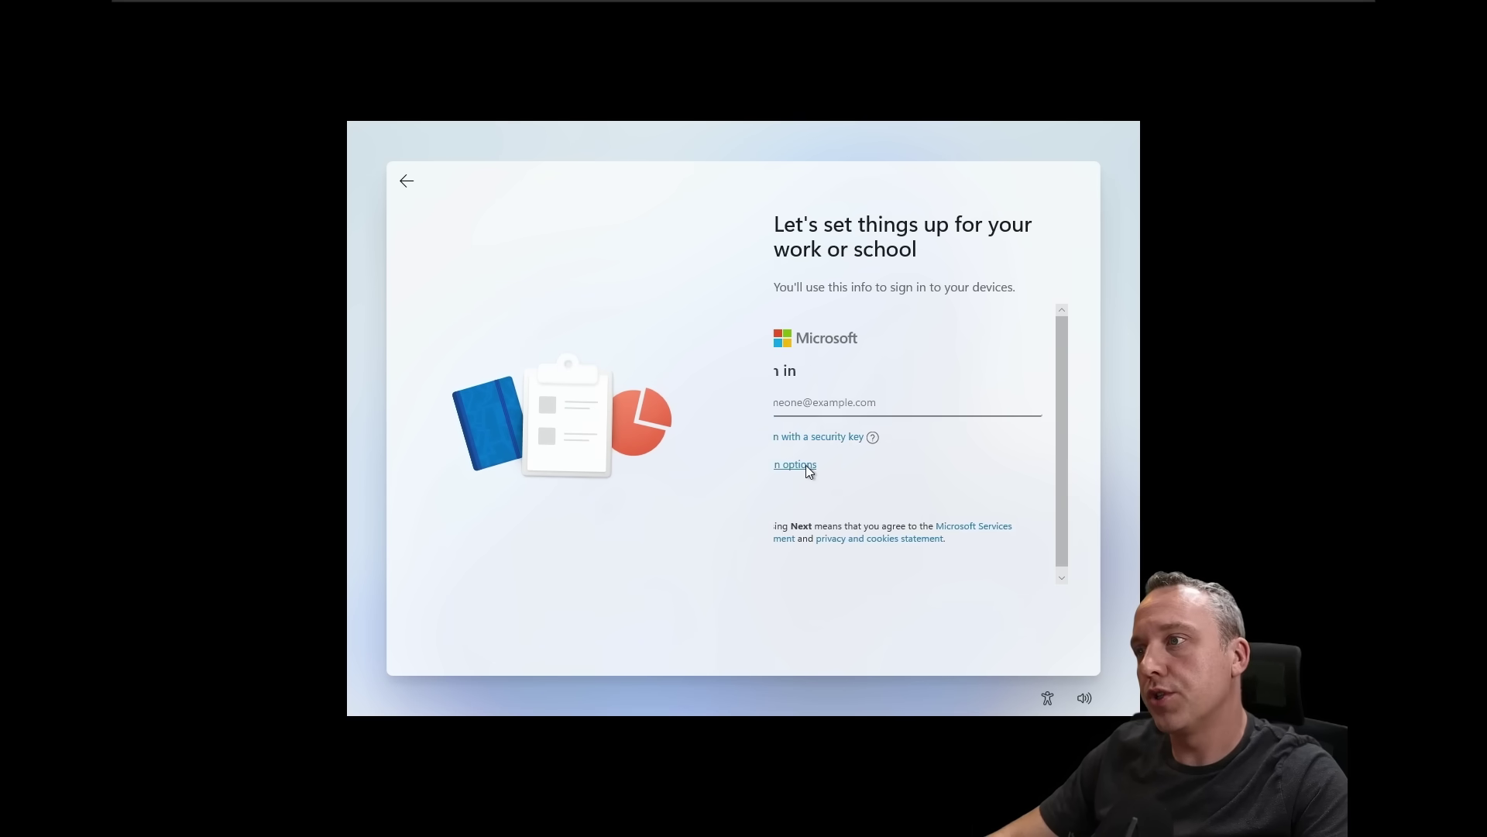
left_click(852, 485)
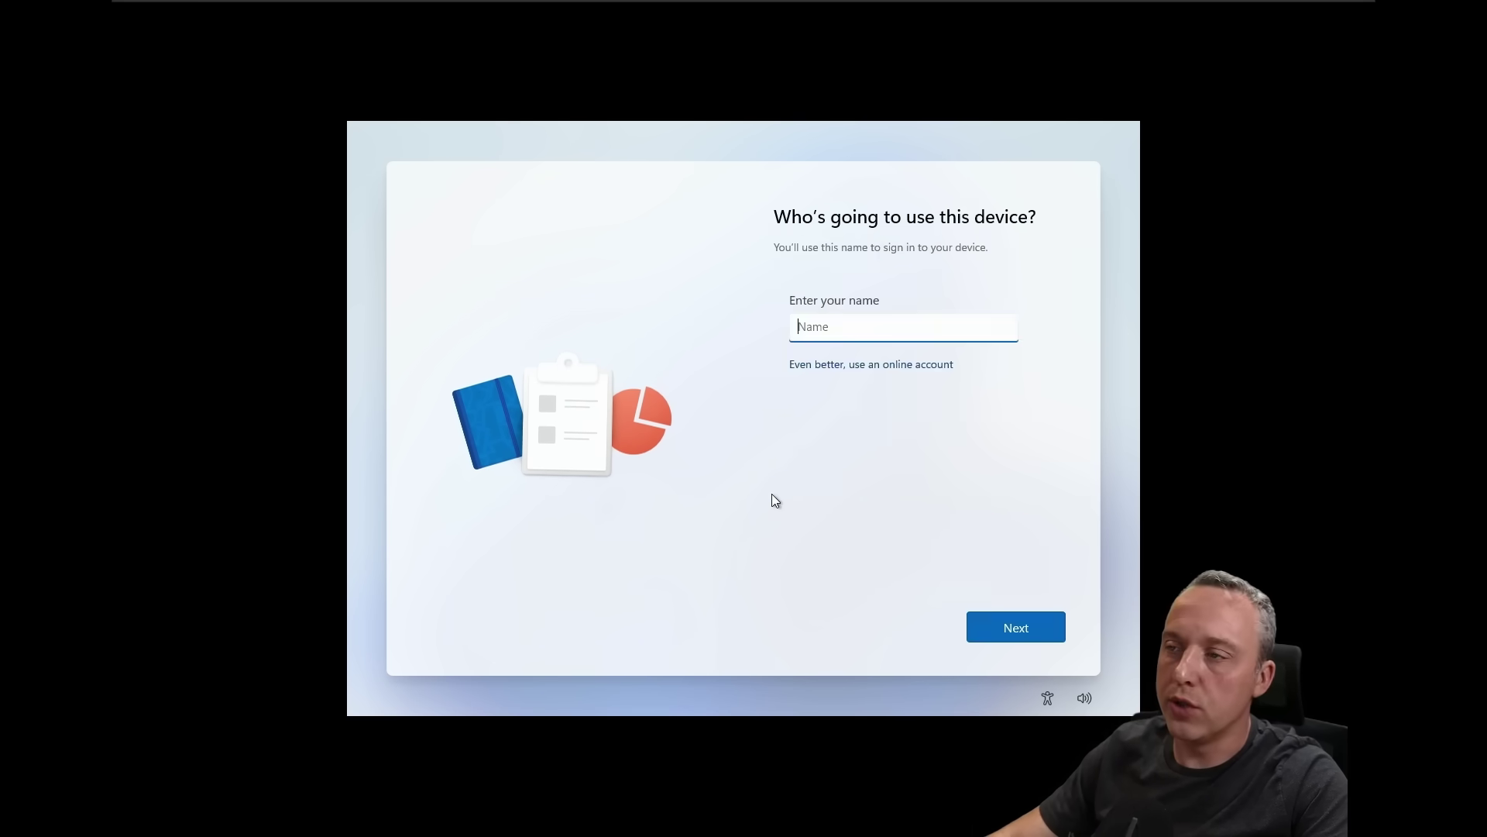
Step: Name the local account TestUser after Test is rejected for matching the device name
type("Test")
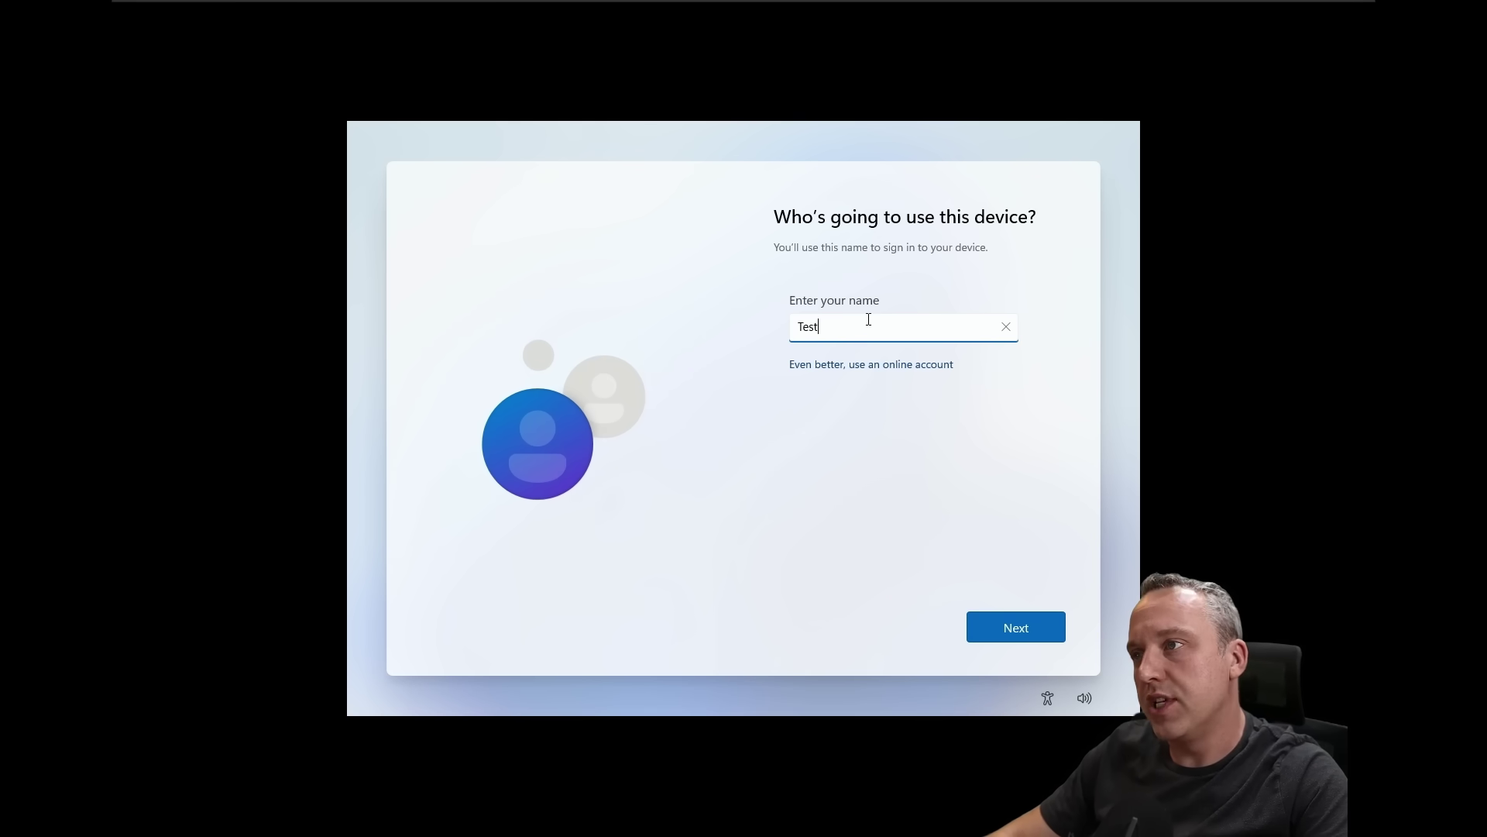
key("Return")
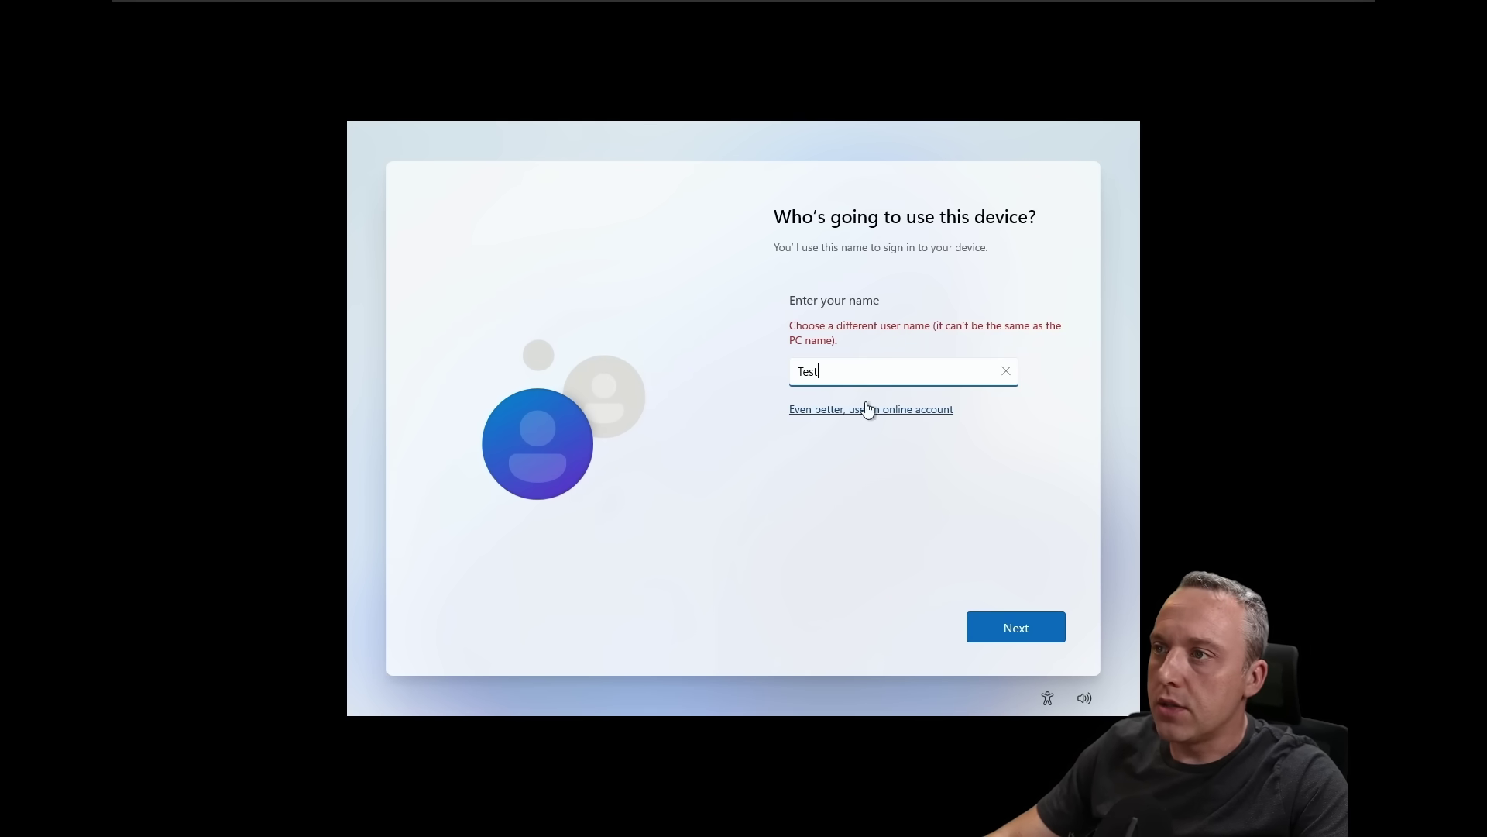
double_click(843, 370)
key("End")
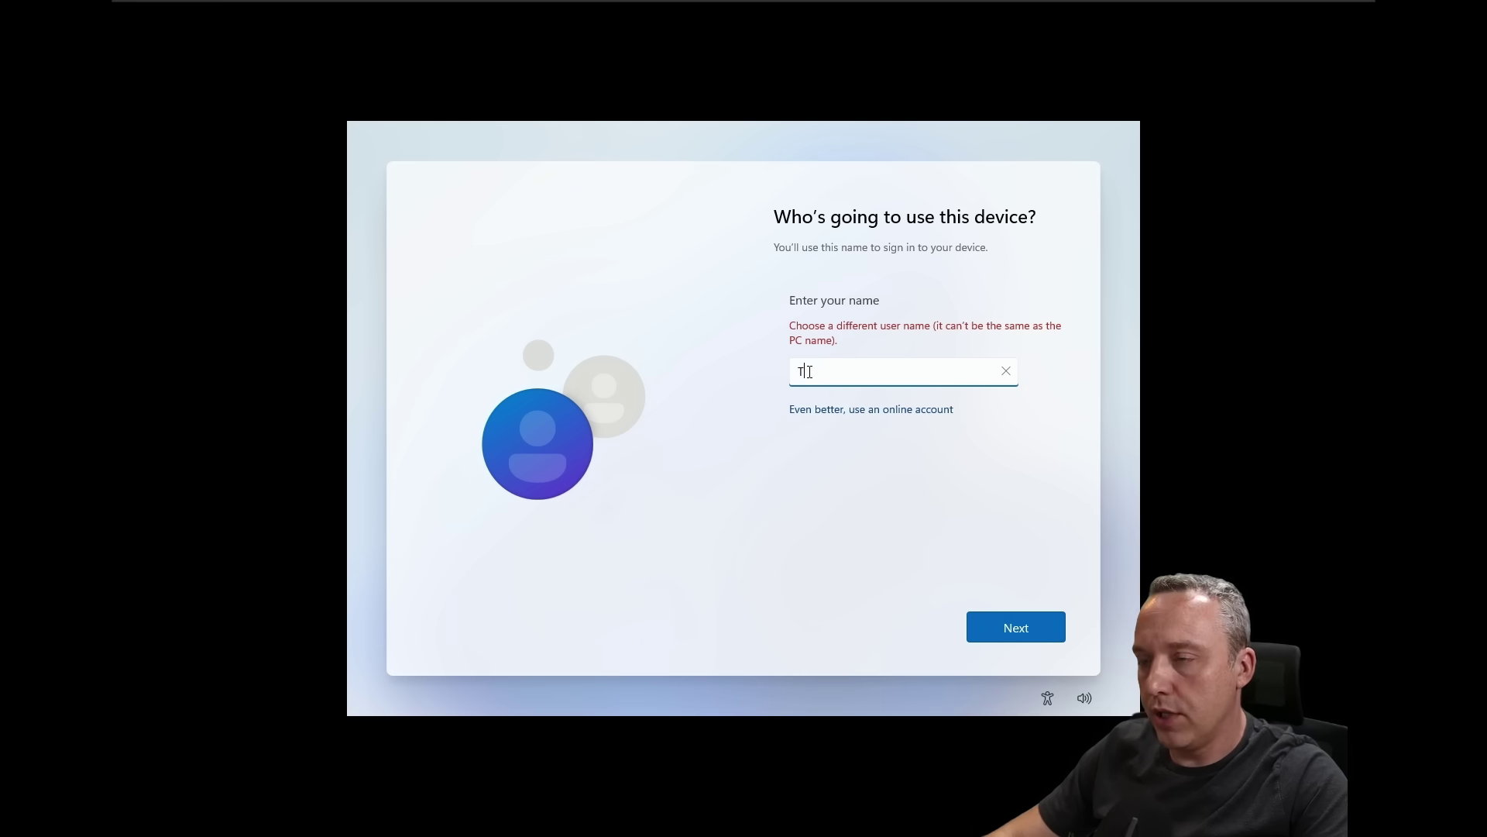
type("User")
left_click(1013, 623)
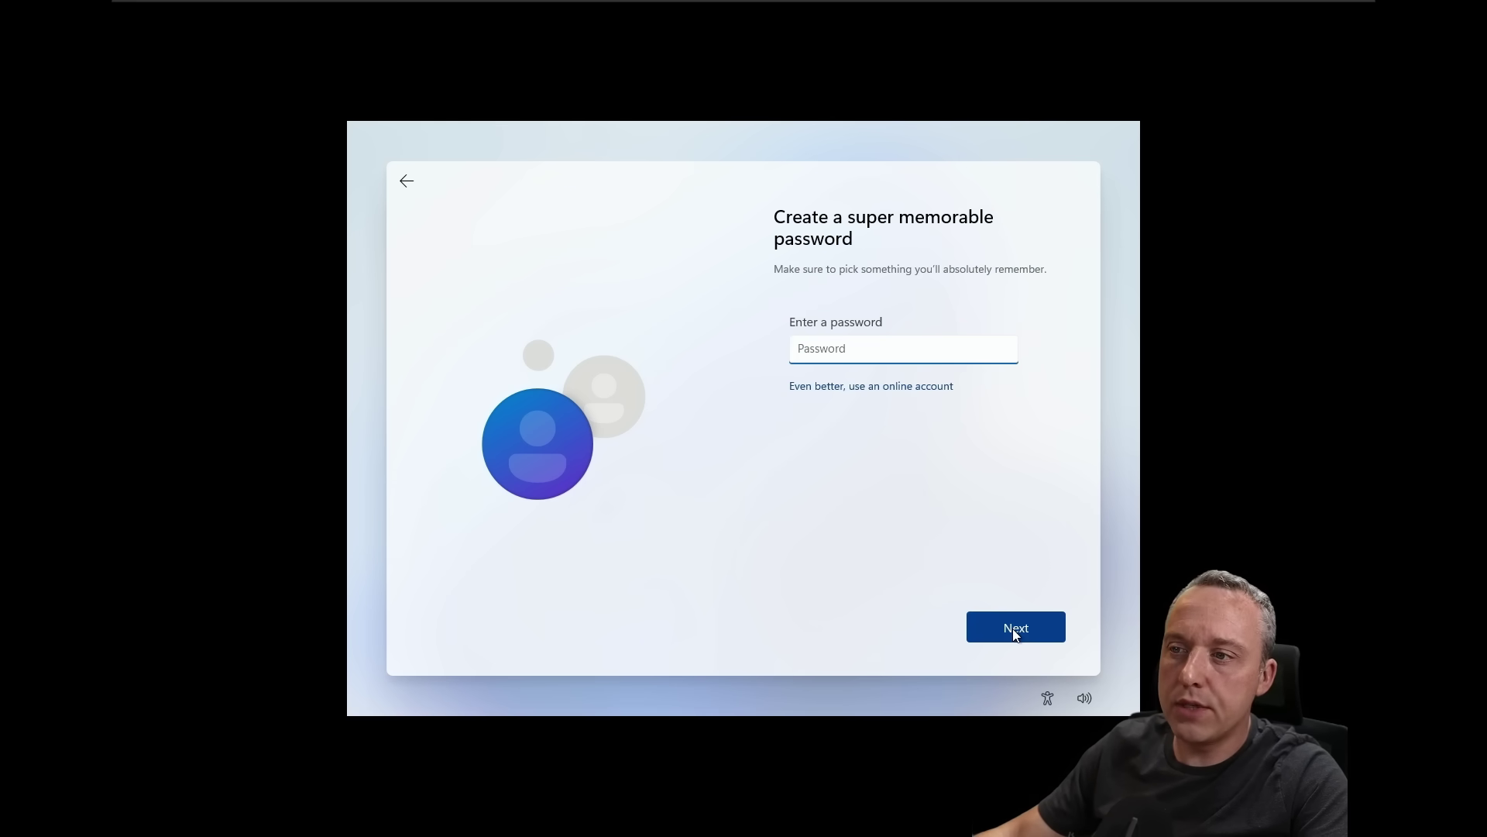
Step: Leave the password blank and accept the default privacy settings to finish setup
left_click(1013, 628)
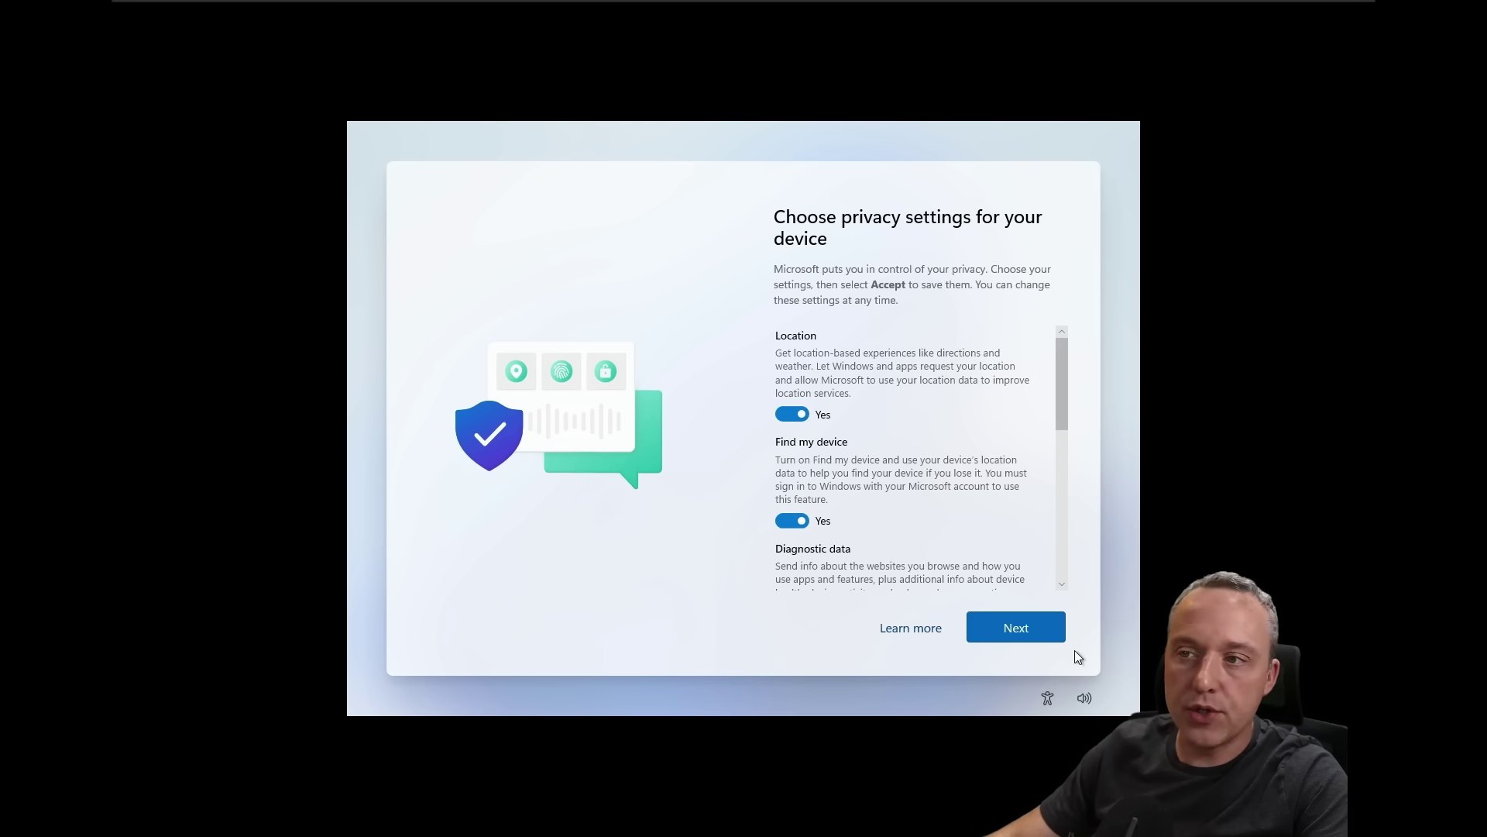
left_click(1048, 630)
left_click(1040, 625)
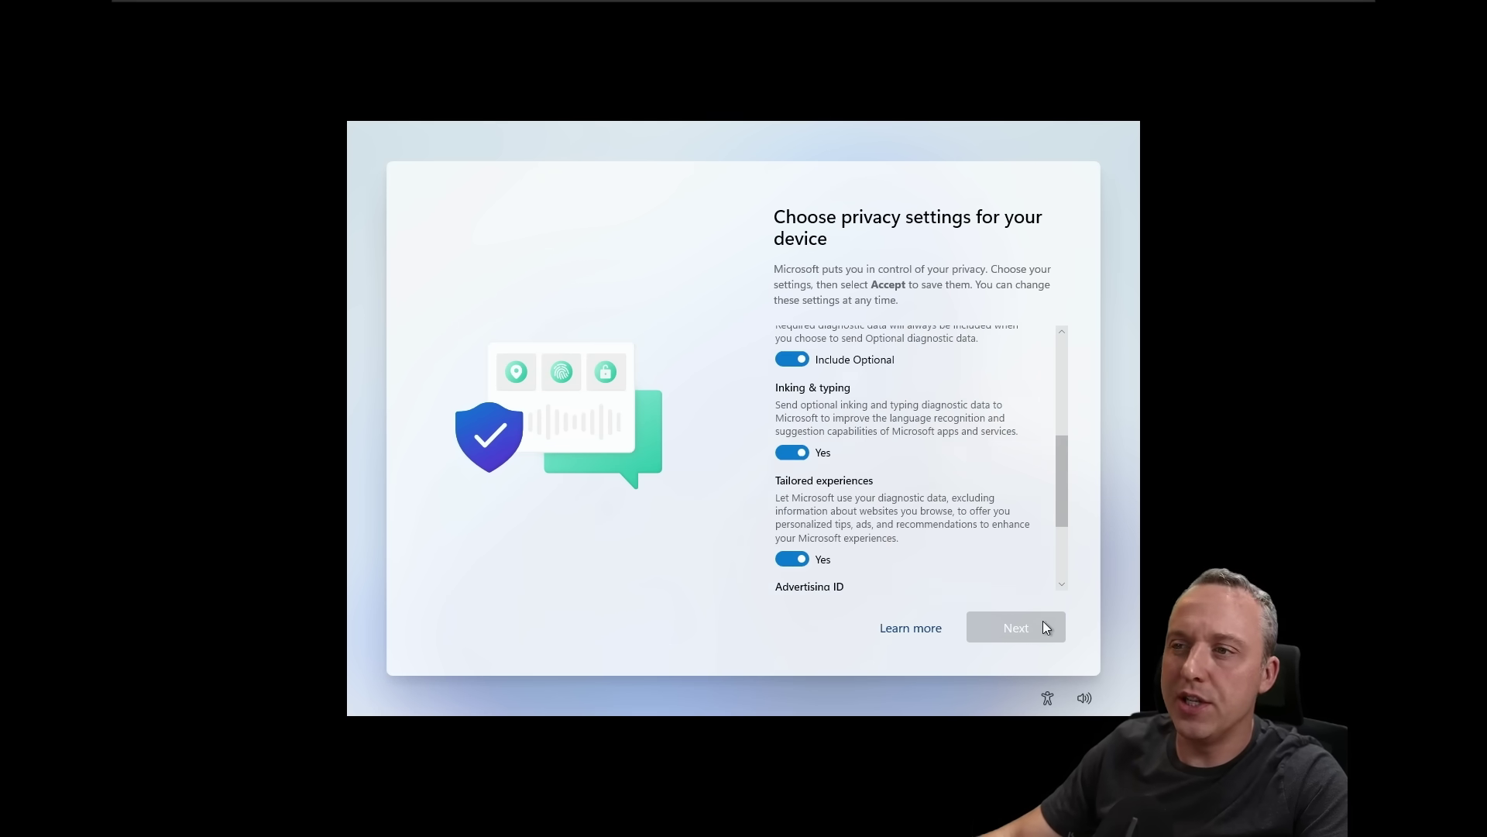
left_click(1040, 625)
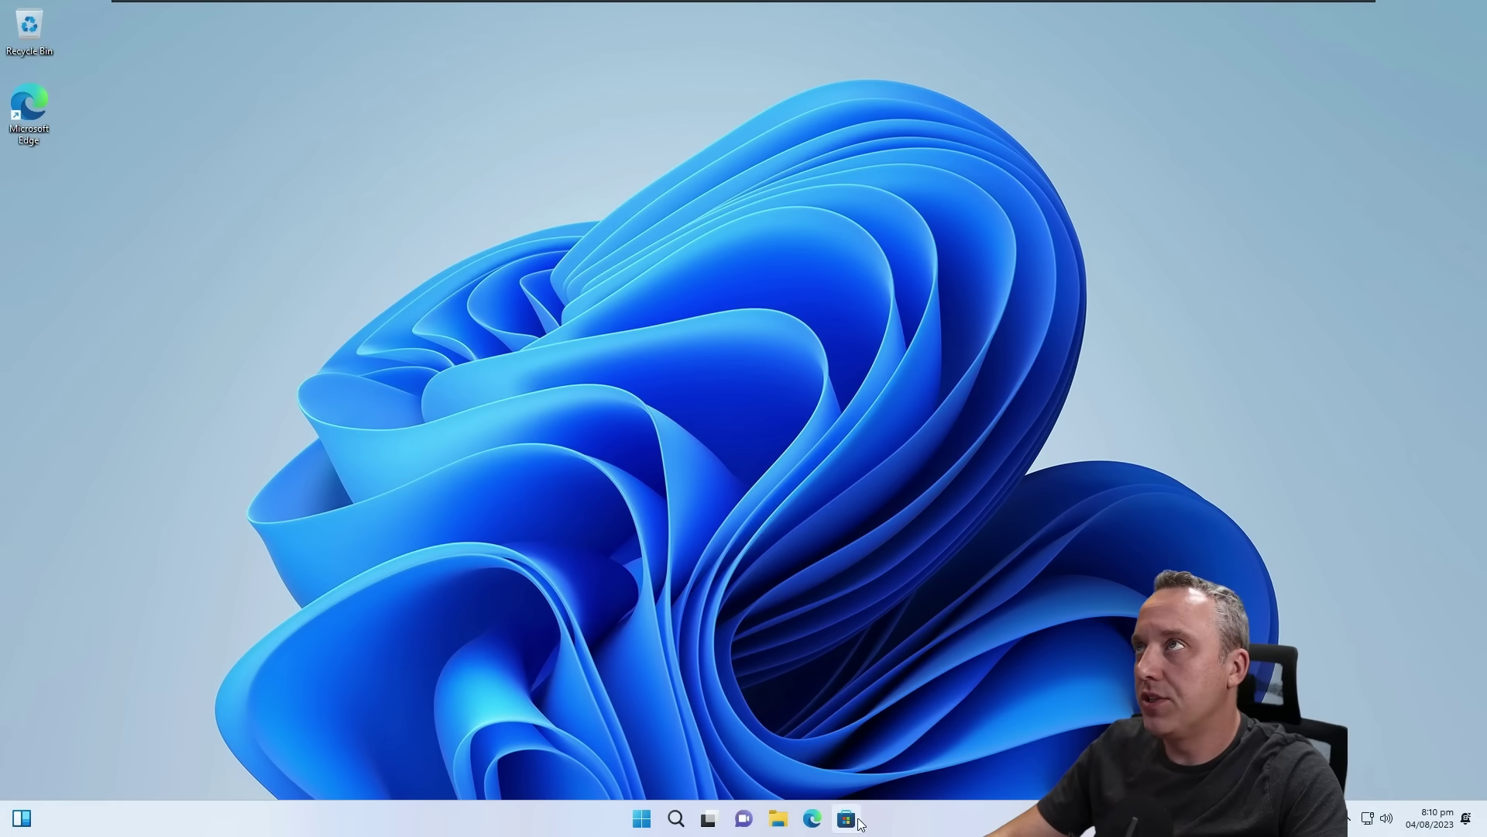
Step: Browse the Start menu's All apps list, then launch the Microsoft Store from the taskbar
left_click(642, 819)
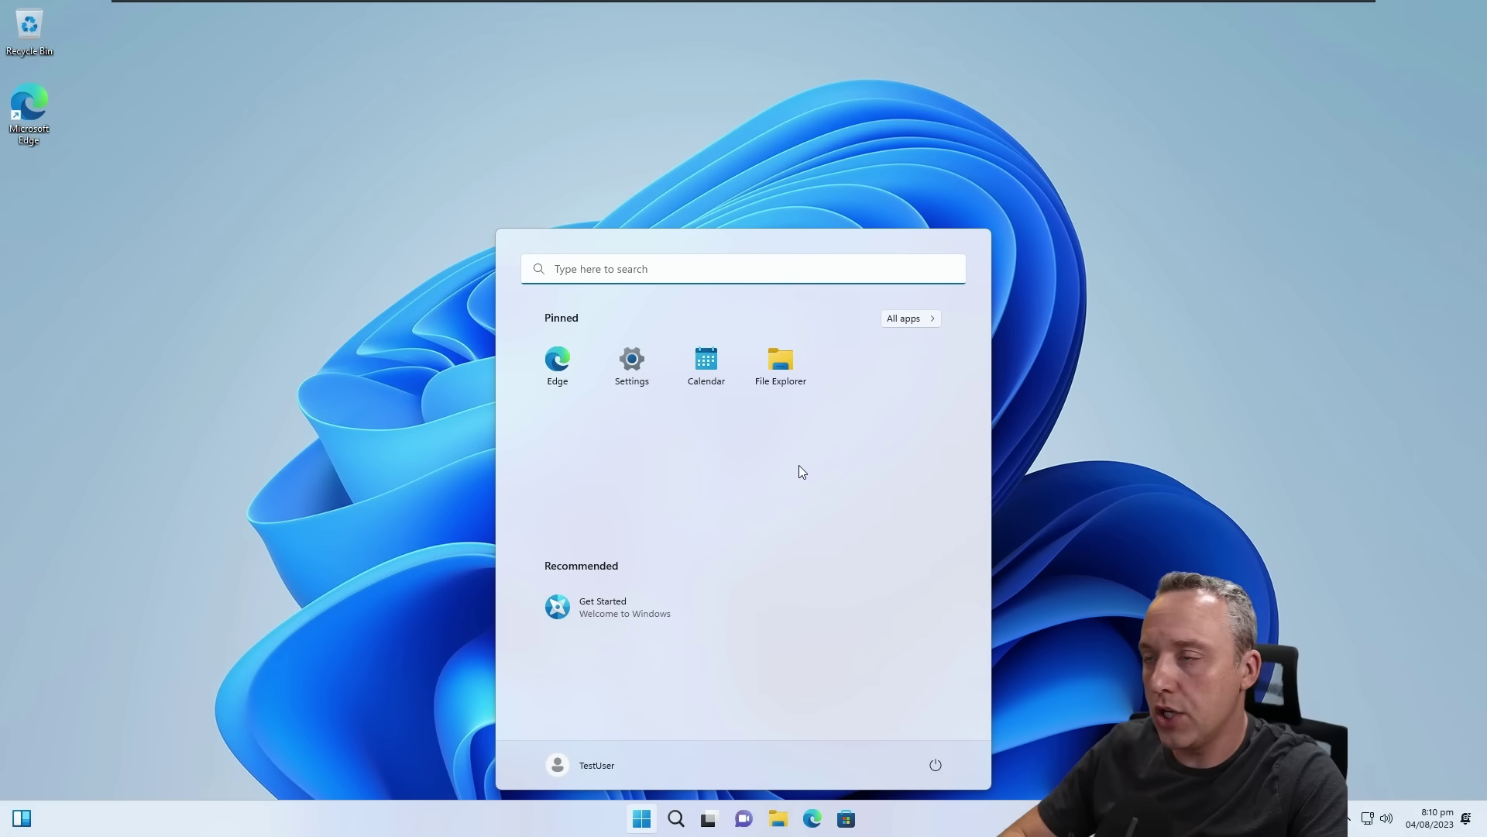
left_click(923, 318)
scroll(790, 508, "down", 2)
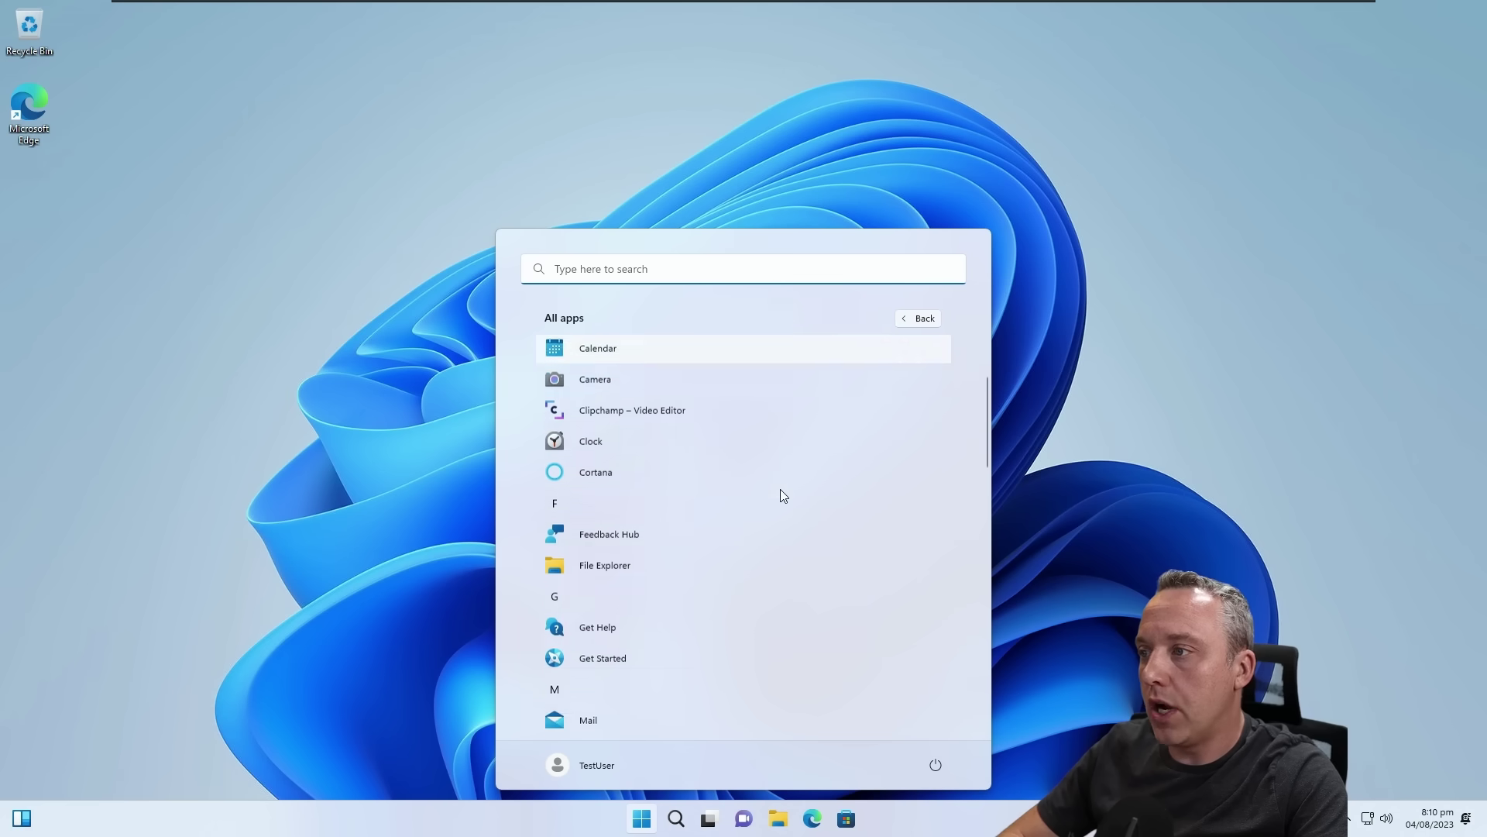
scroll(778, 487, "down", 6)
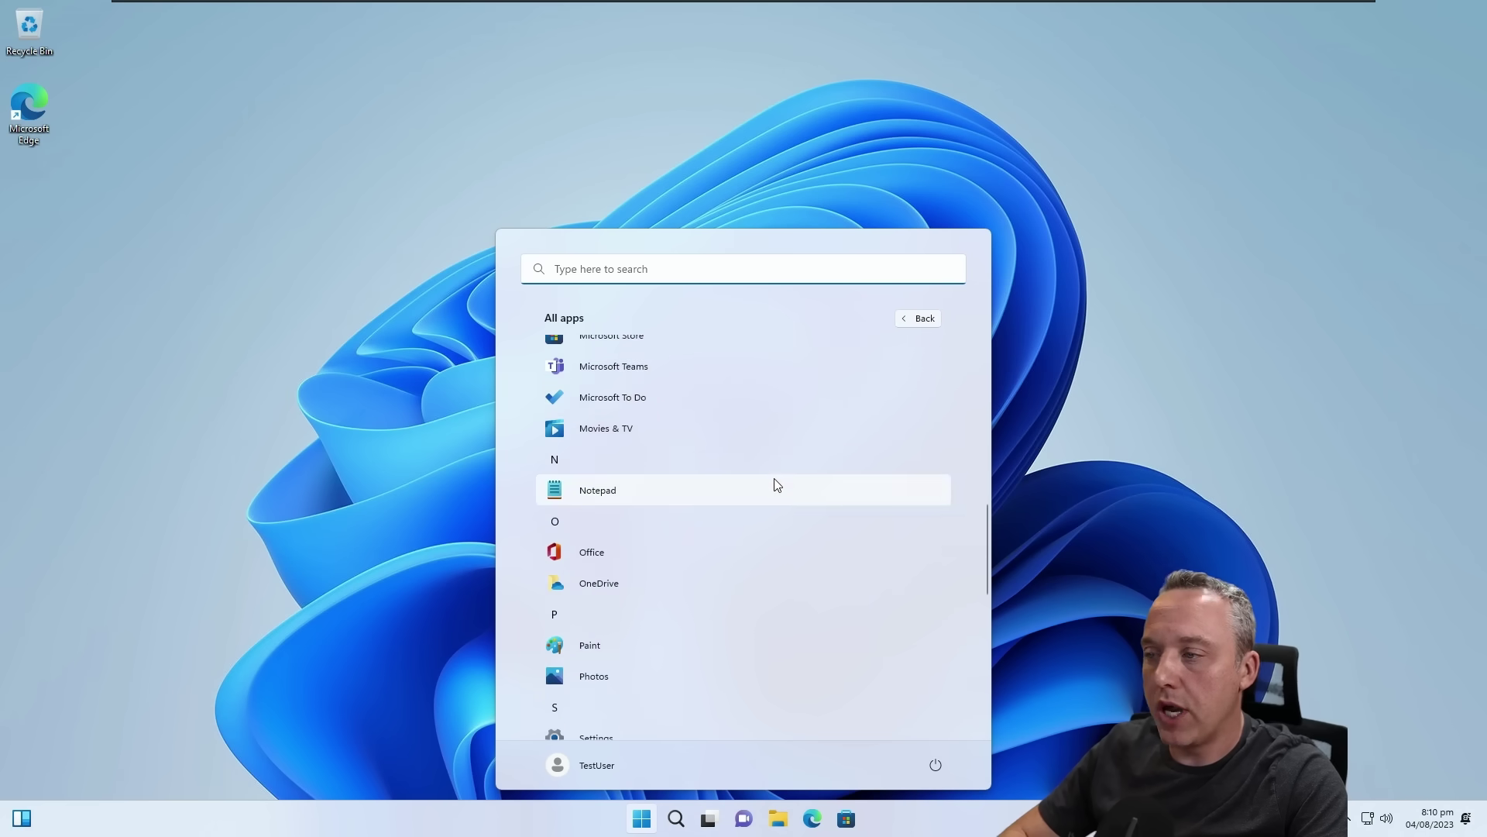
scroll(777, 484, "down", 4)
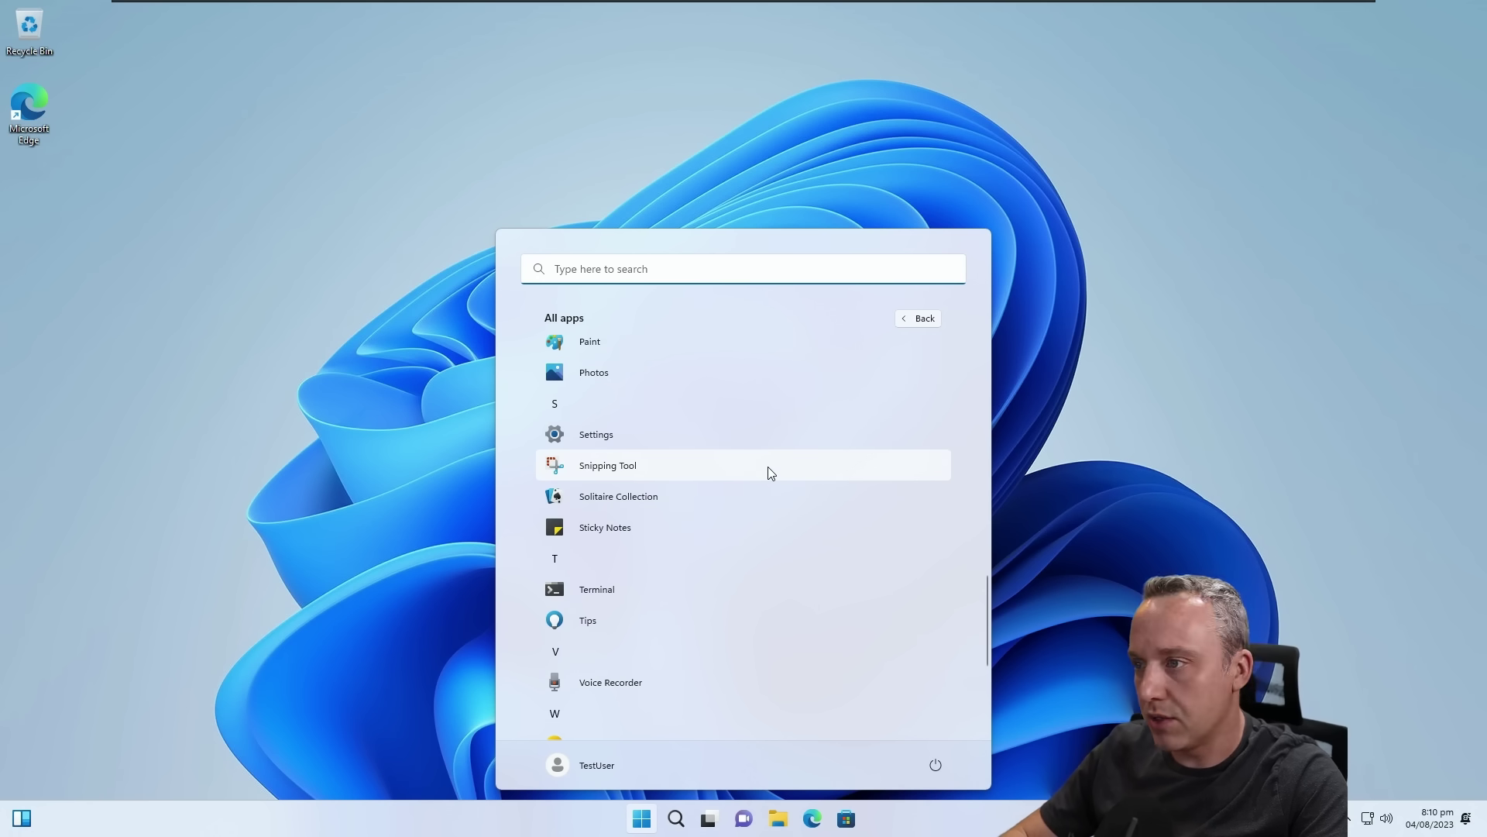
scroll(759, 474, "down", 1)
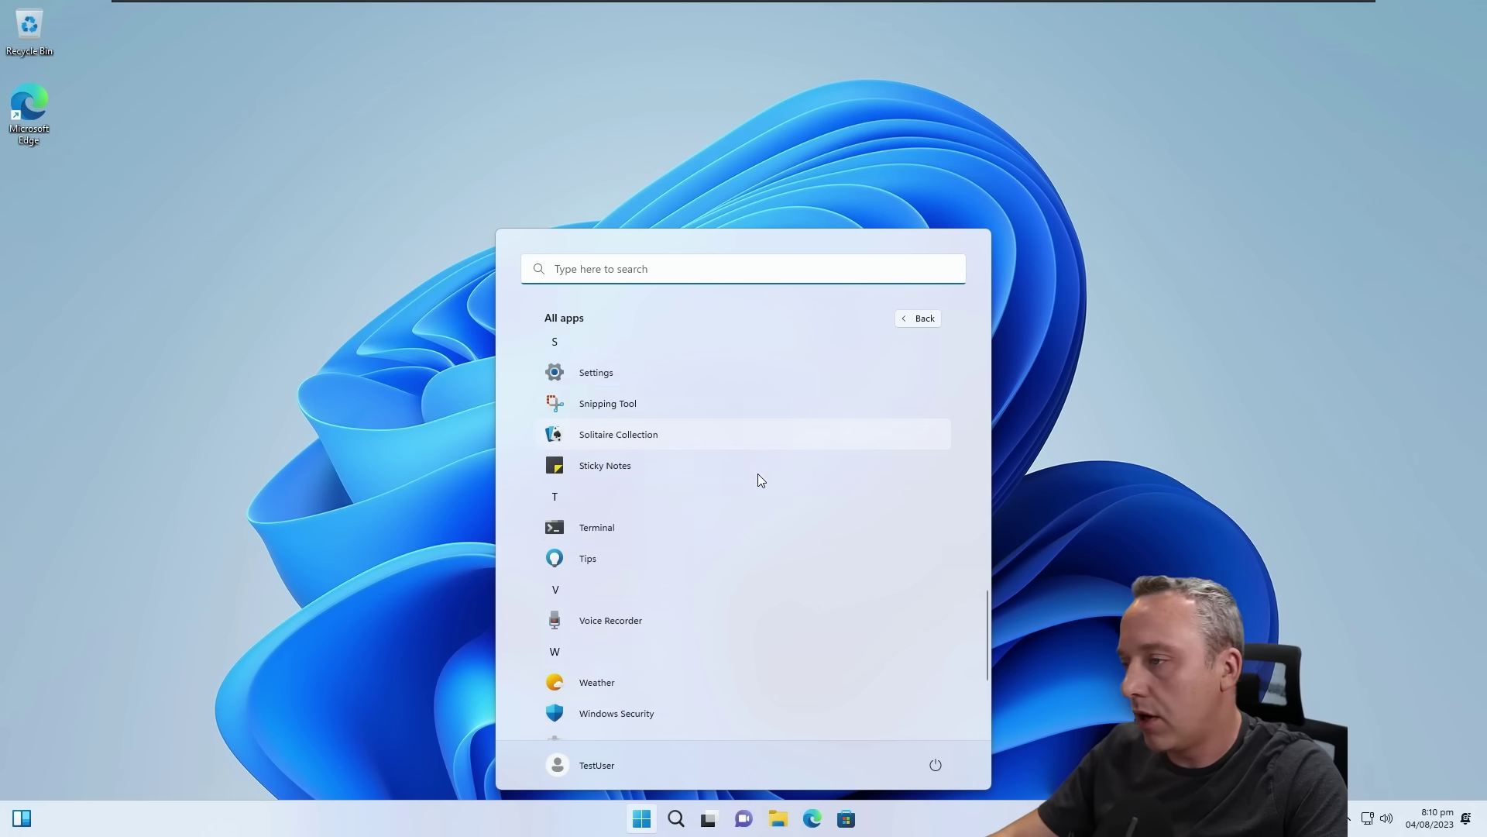
scroll(751, 473, "down", 3)
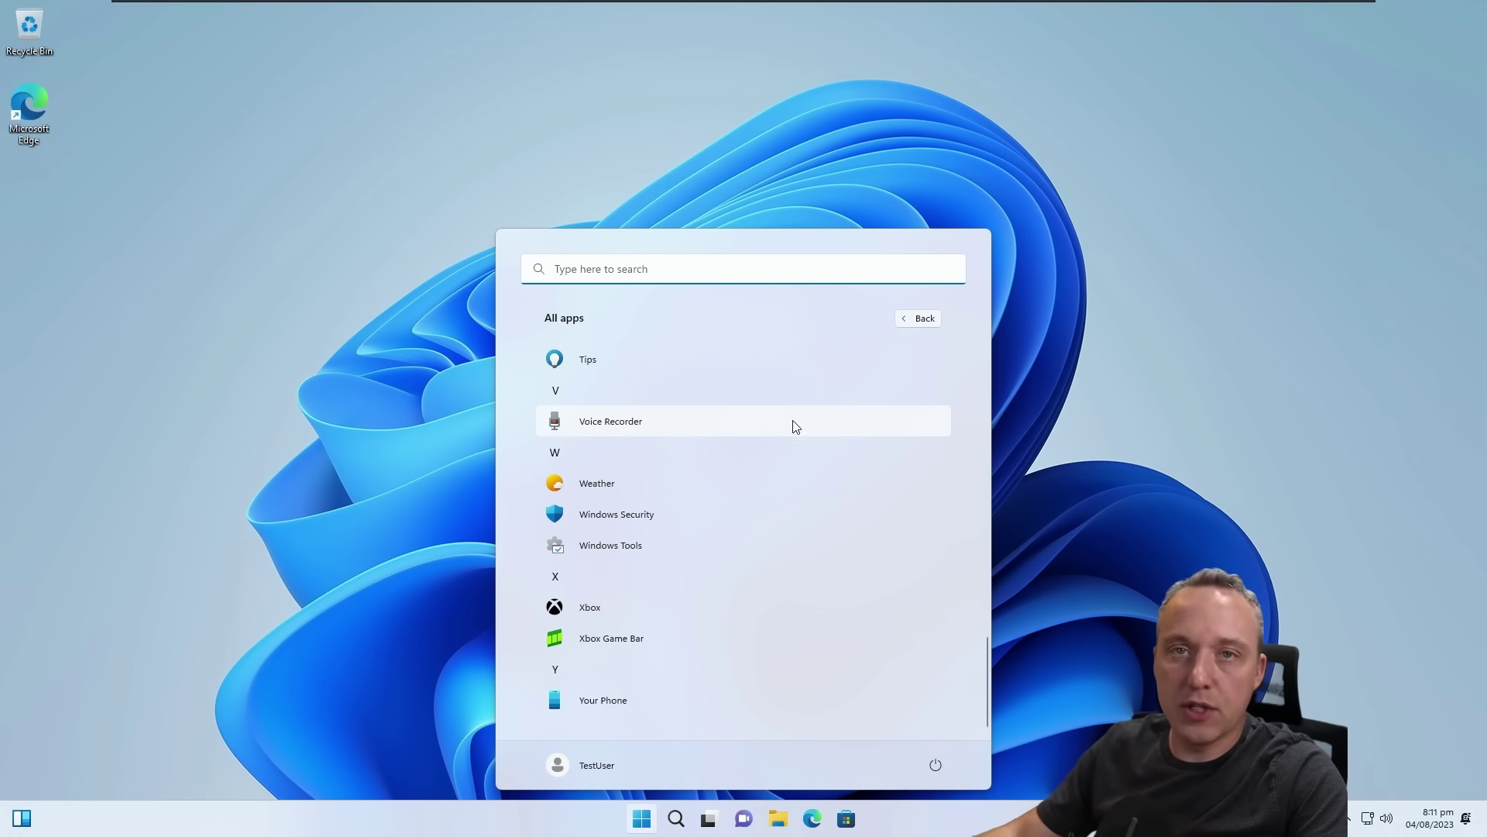
left_click(845, 830)
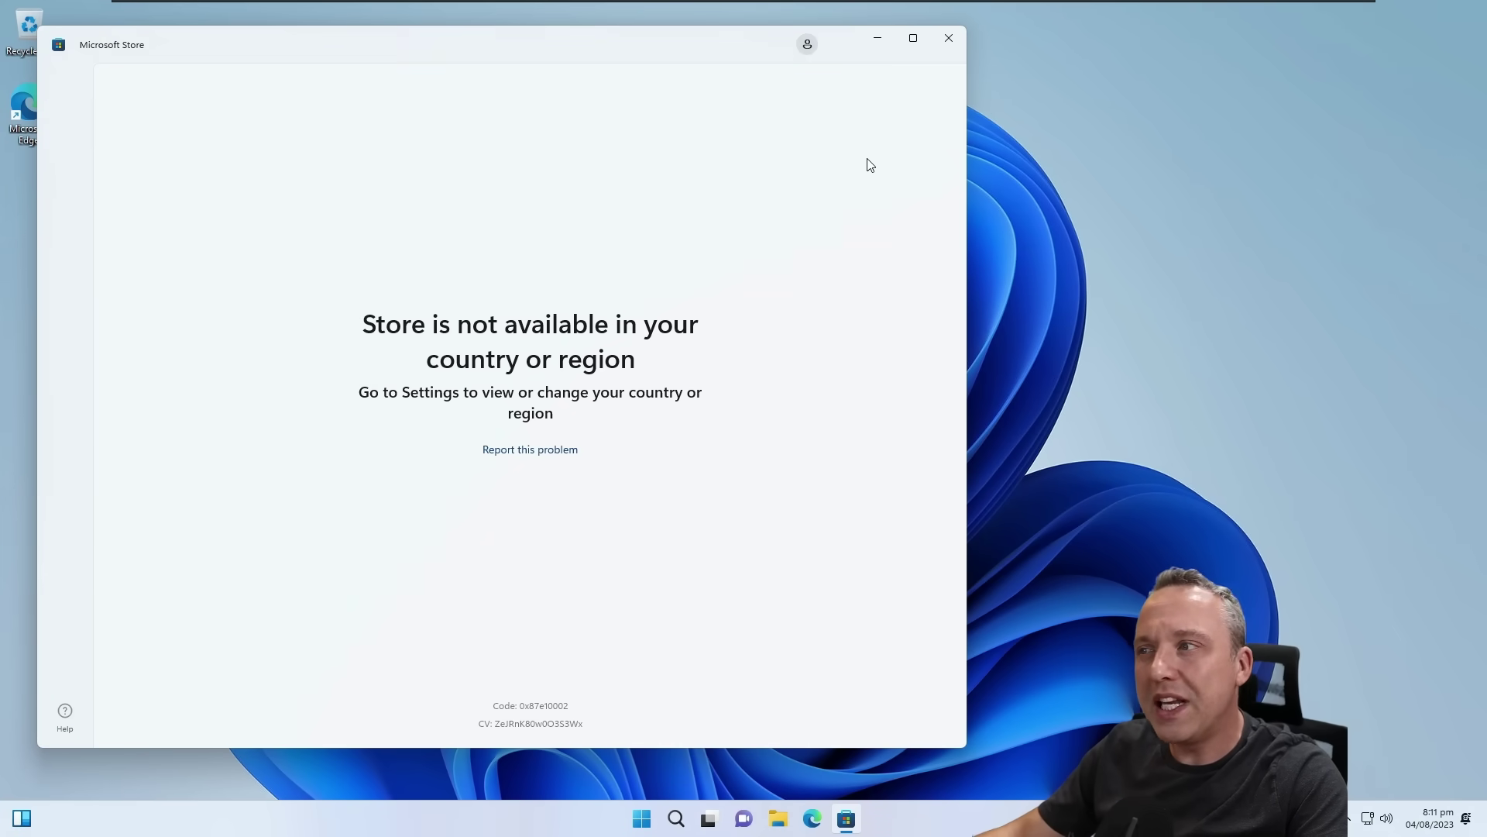
Step: Set the Windows country or region to United States in Region settings
left_click(641, 821)
type("r")
right_click(640, 827)
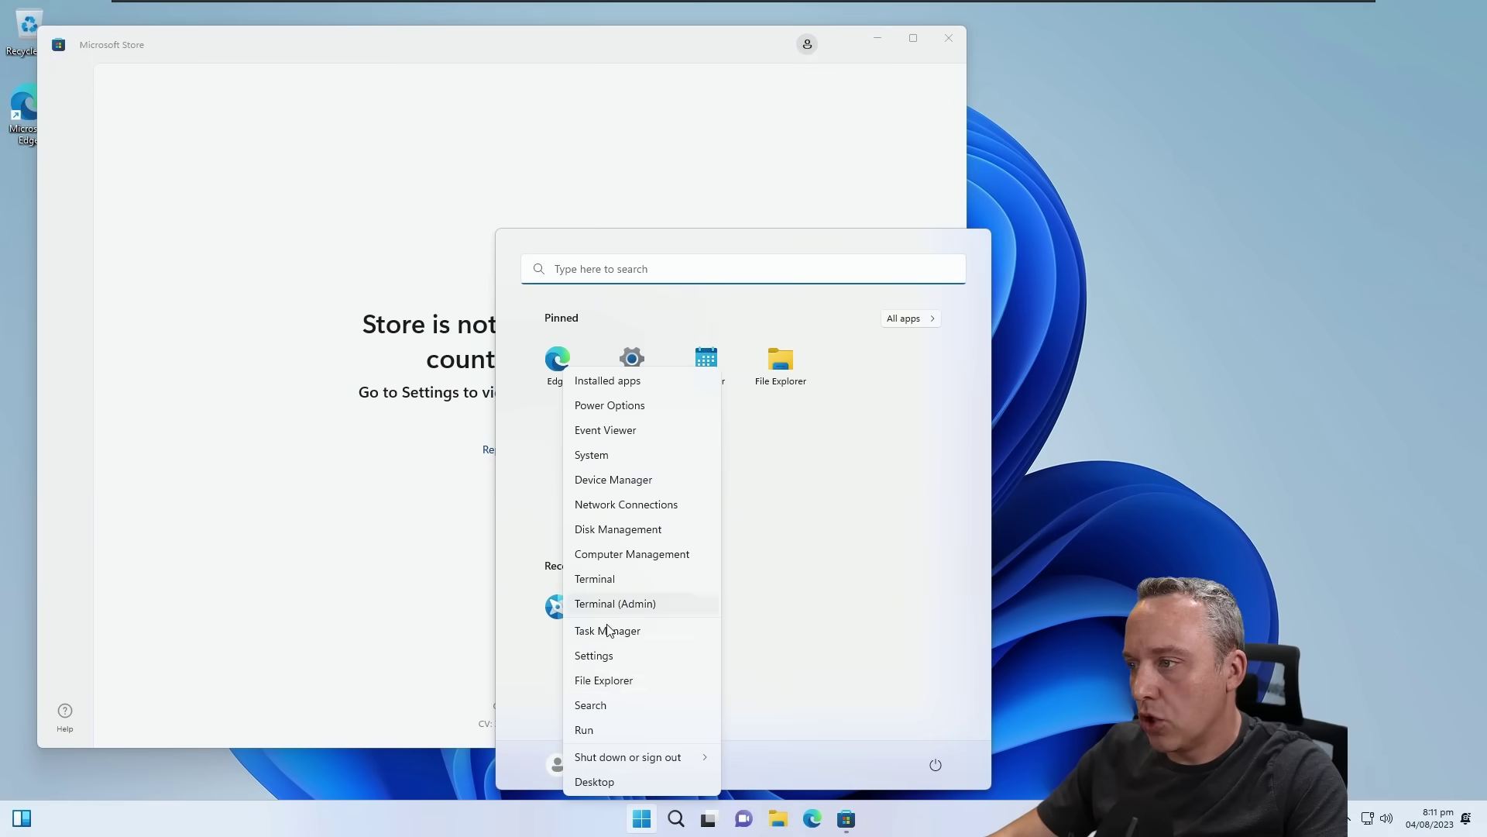
left_click(602, 654)
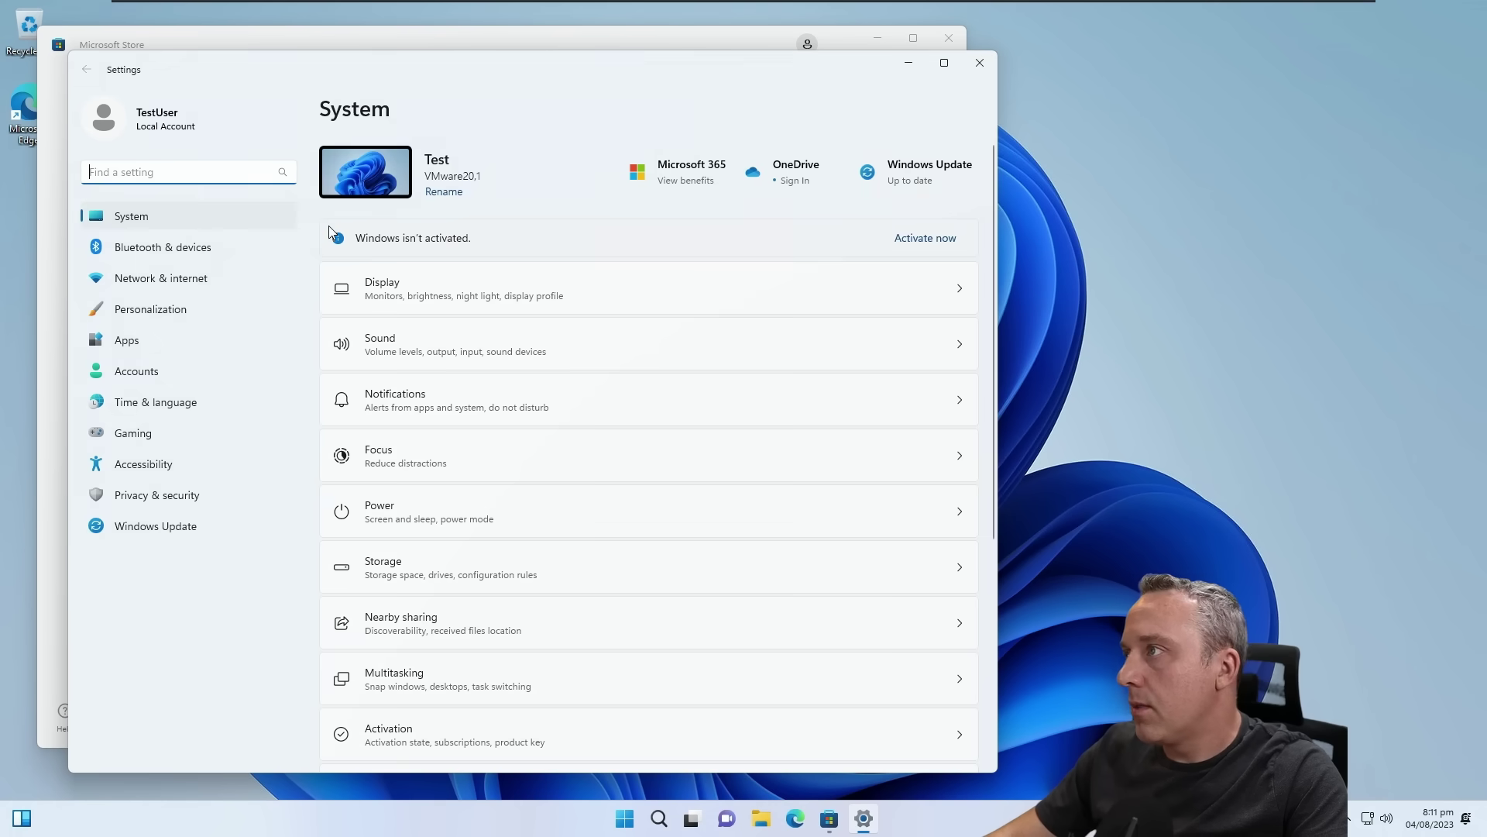
type("region")
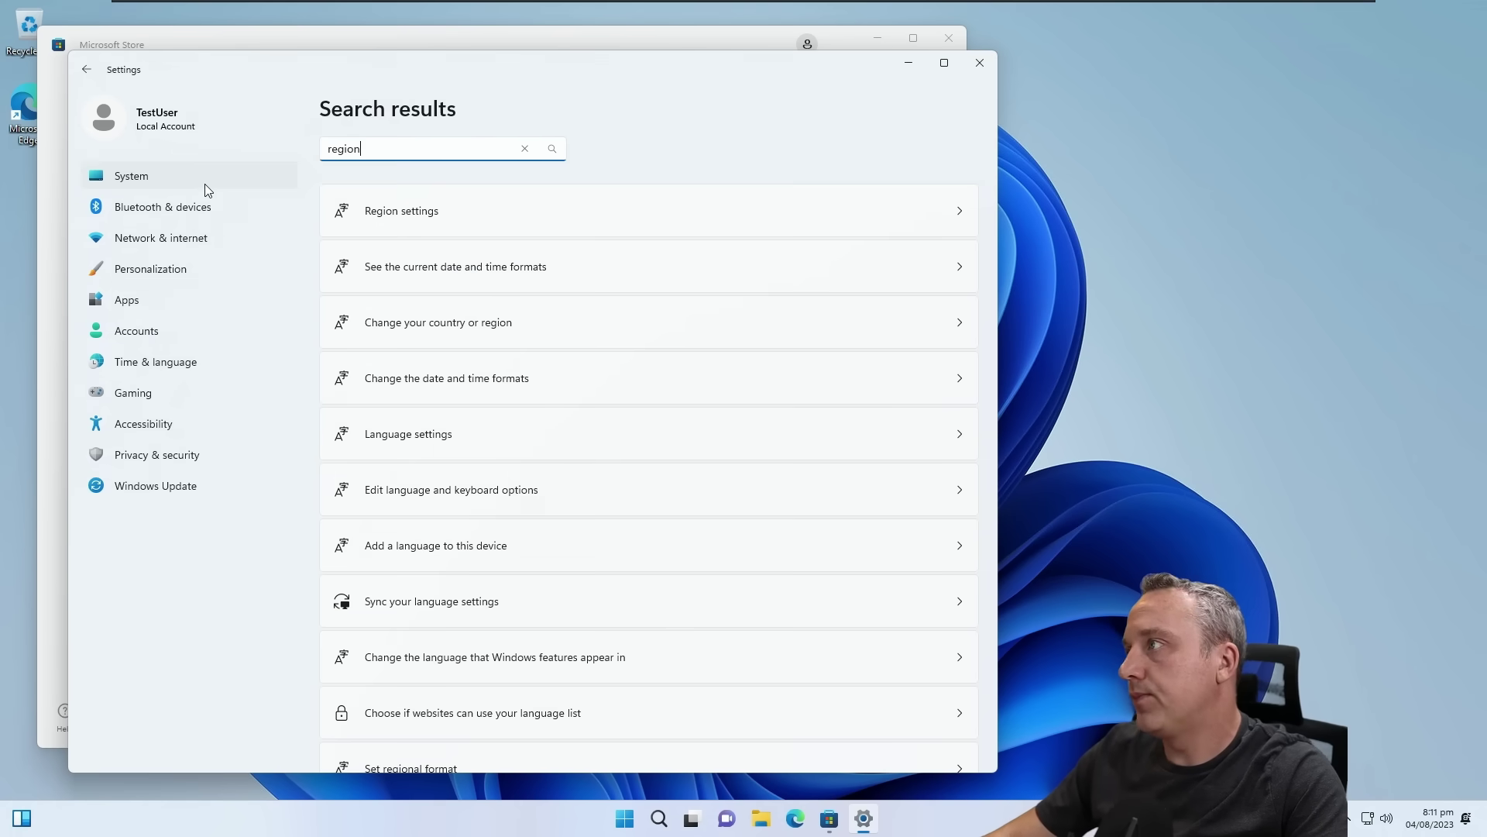
left_click(495, 206)
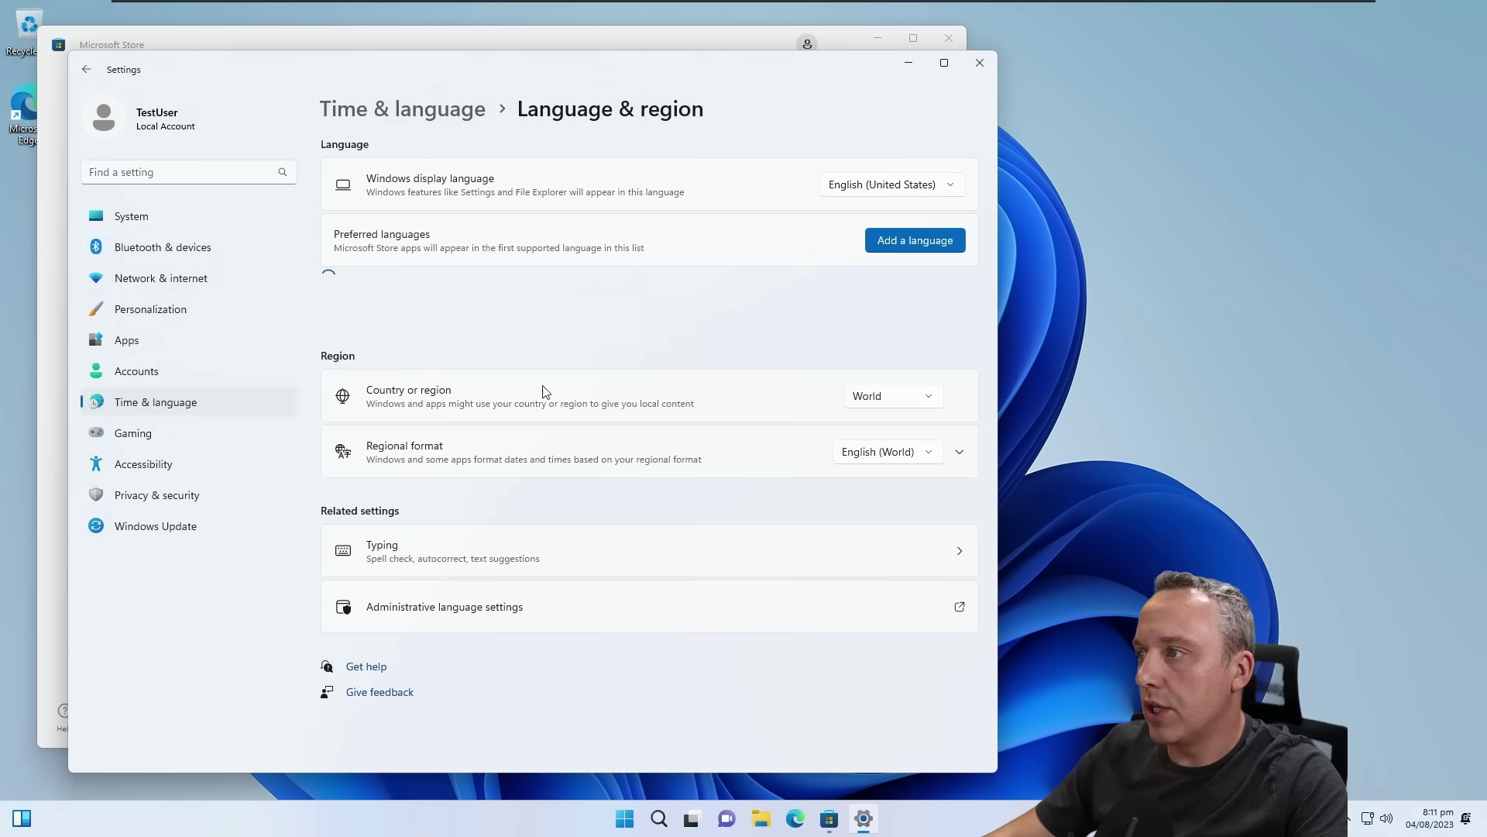
left_click(917, 400)
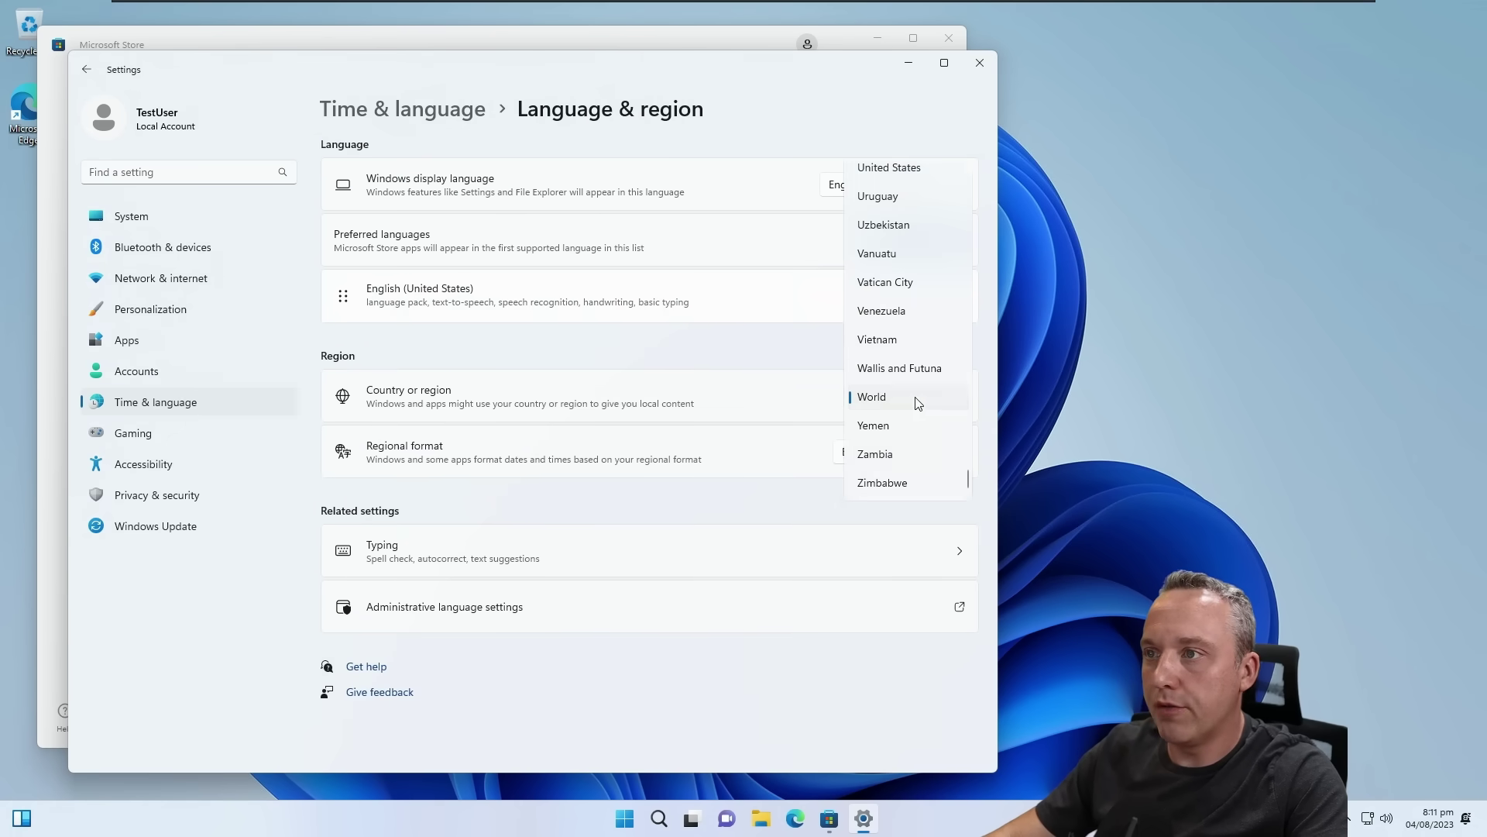
left_click(899, 167)
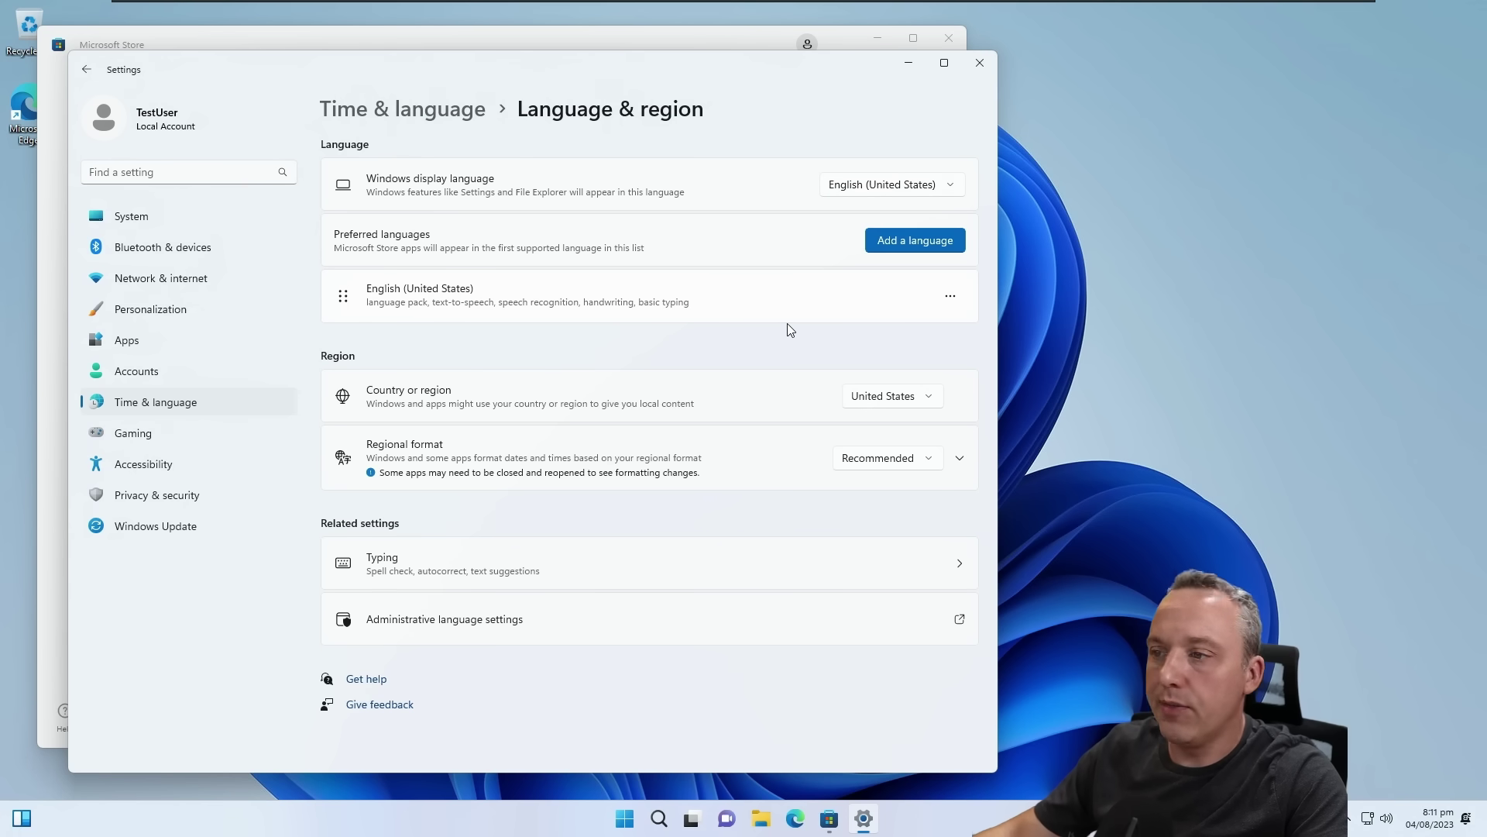
Step: Close Settings, restart the Microsoft Store so it loads, then close it
left_click(979, 62)
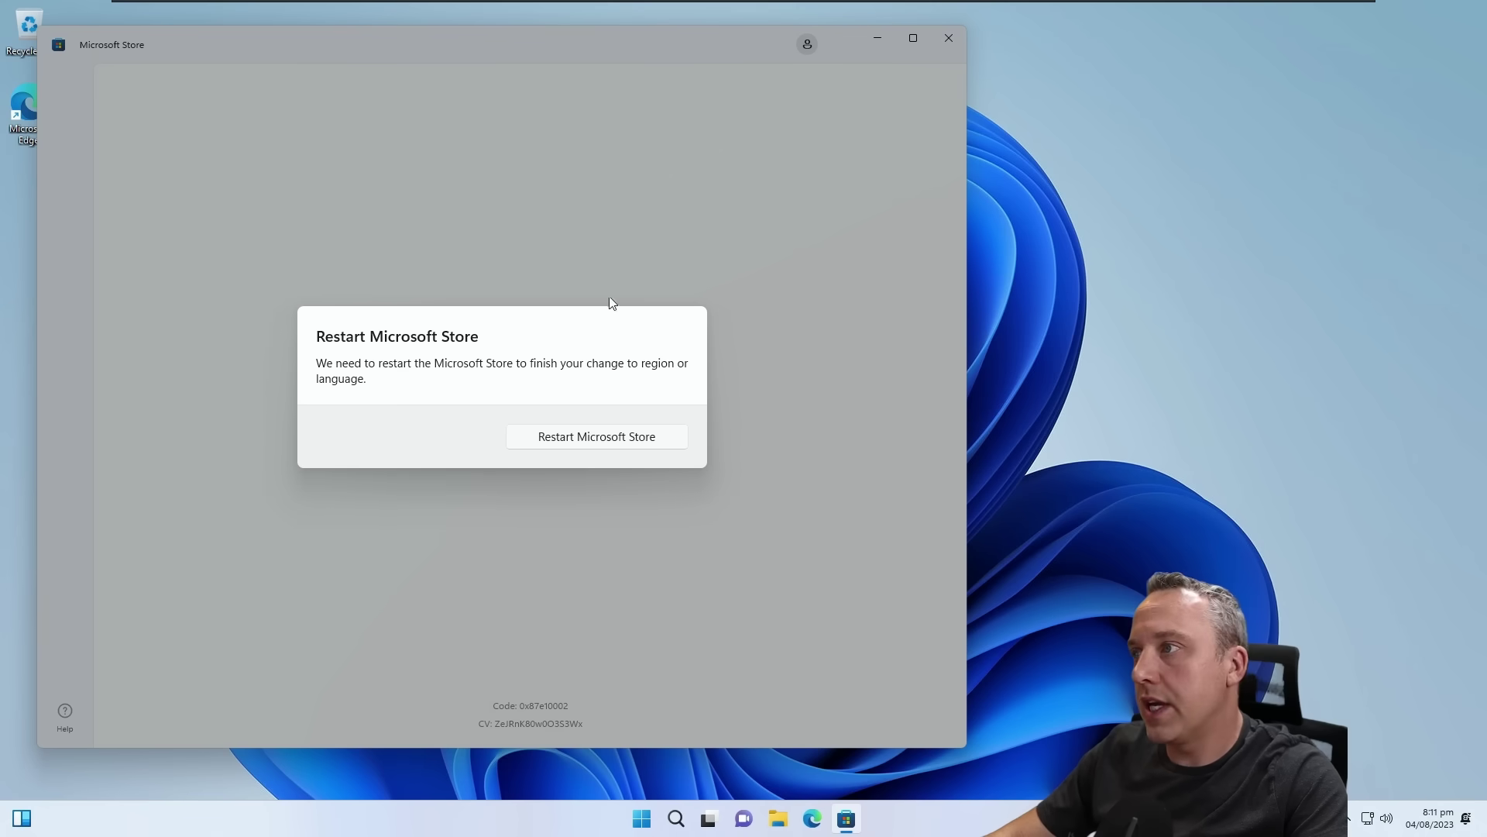
left_click(632, 434)
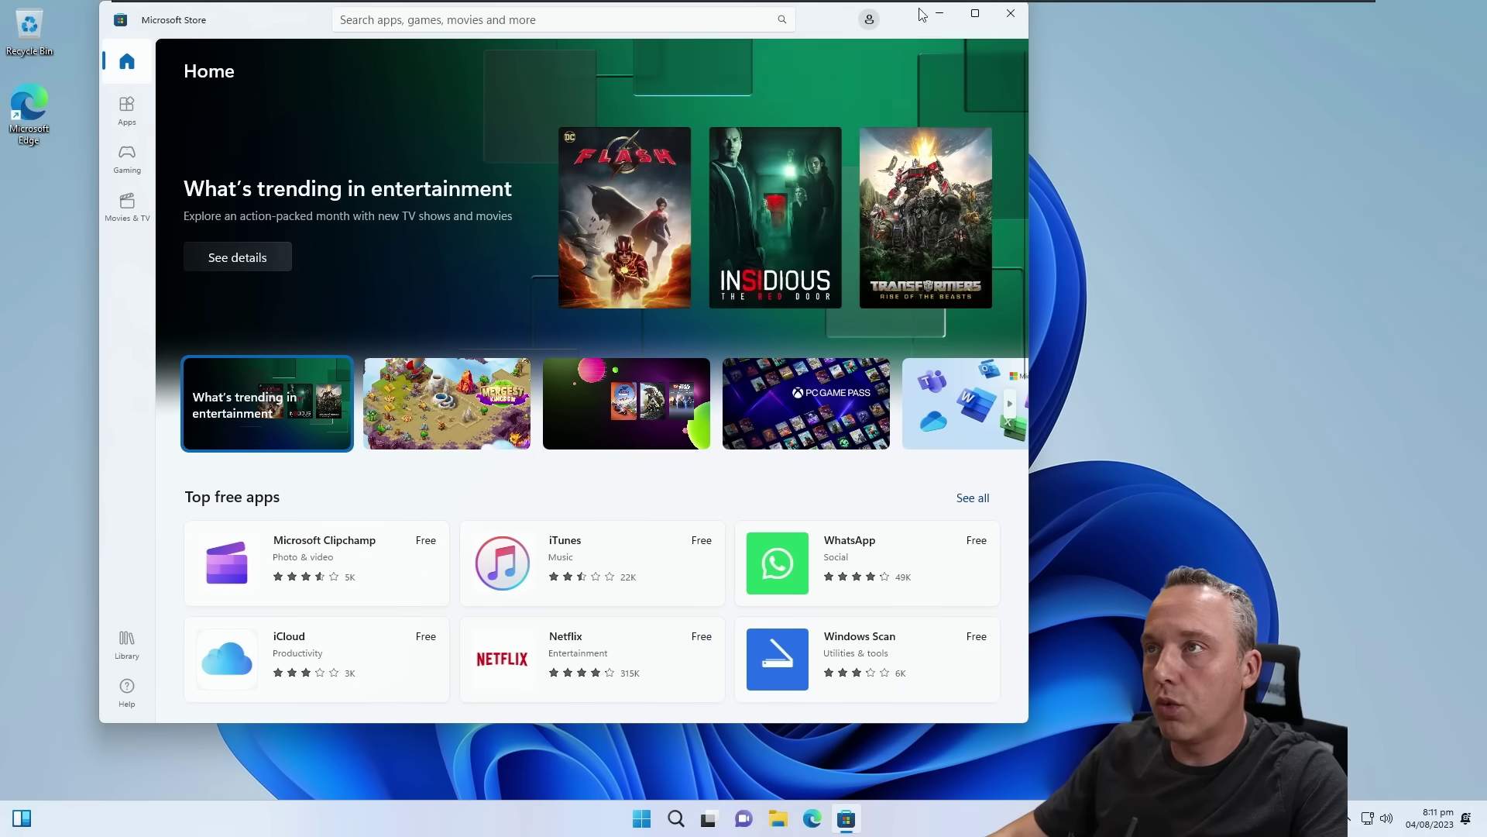
left_click(1011, 15)
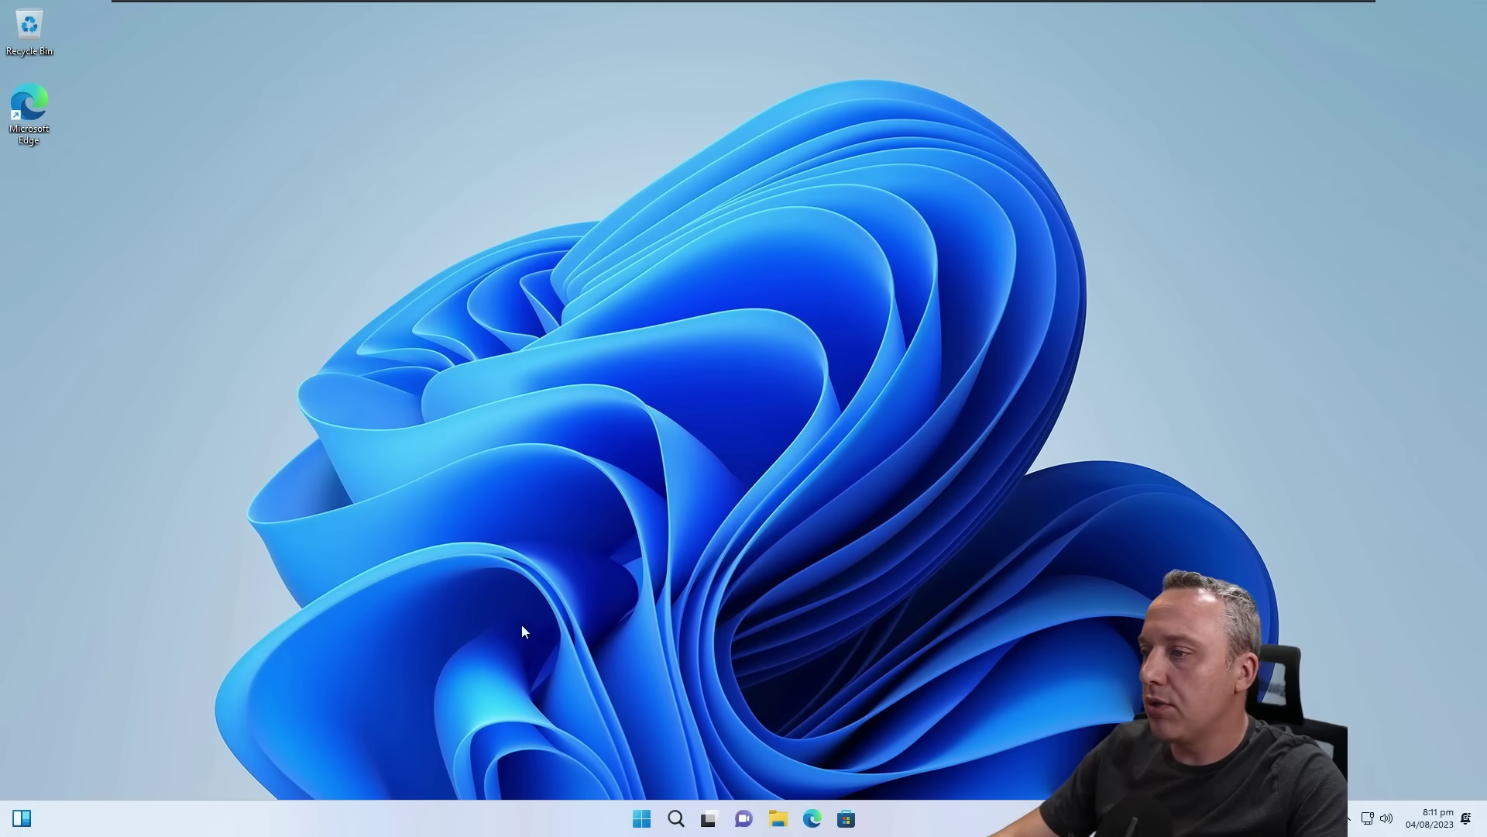
Step: Open an administrator Windows Terminal from the Start quick-link menu
right_click(641, 818)
left_click(614, 598)
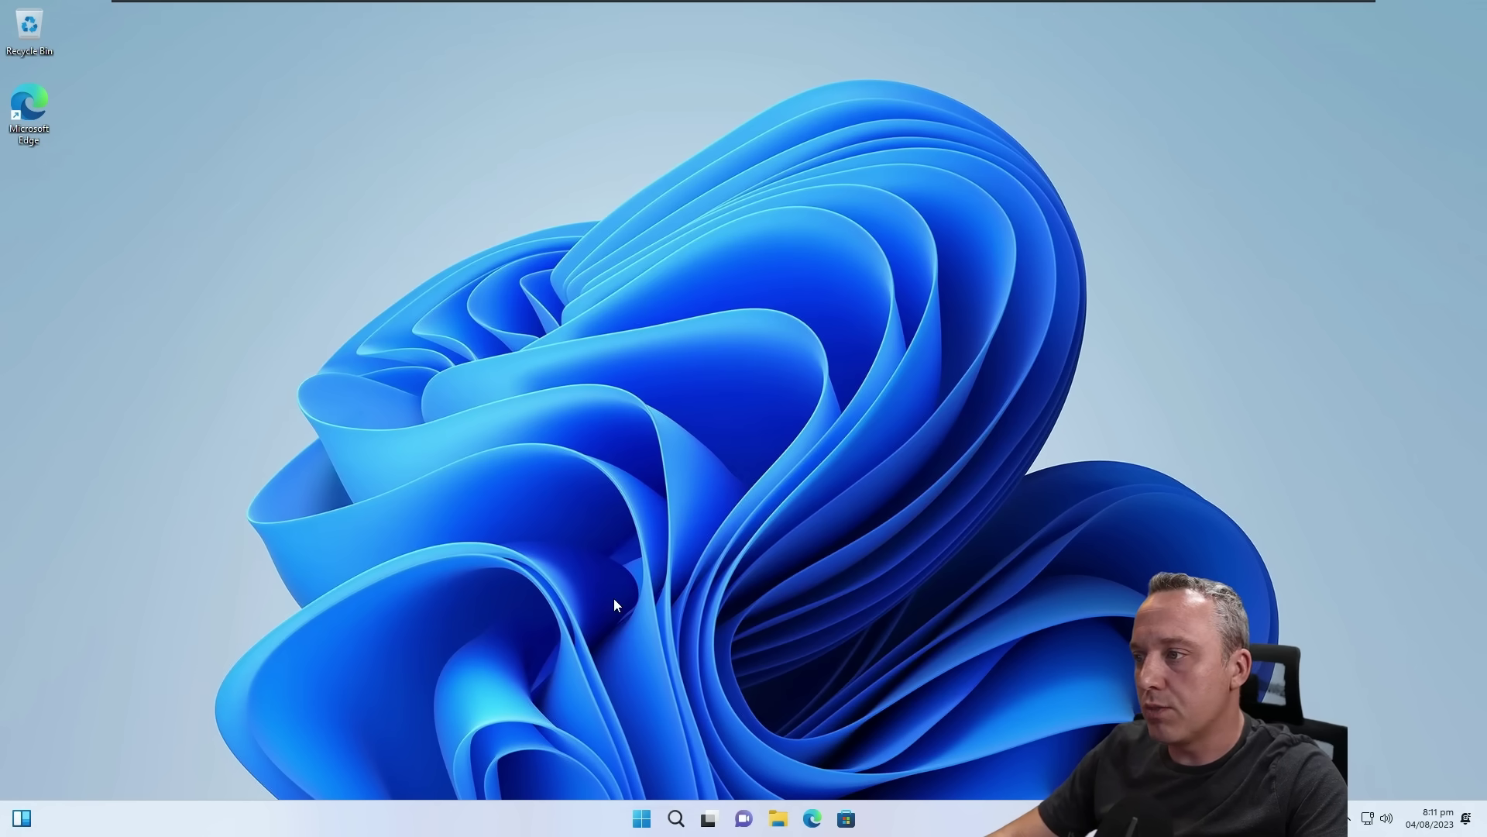
left_click(654, 539)
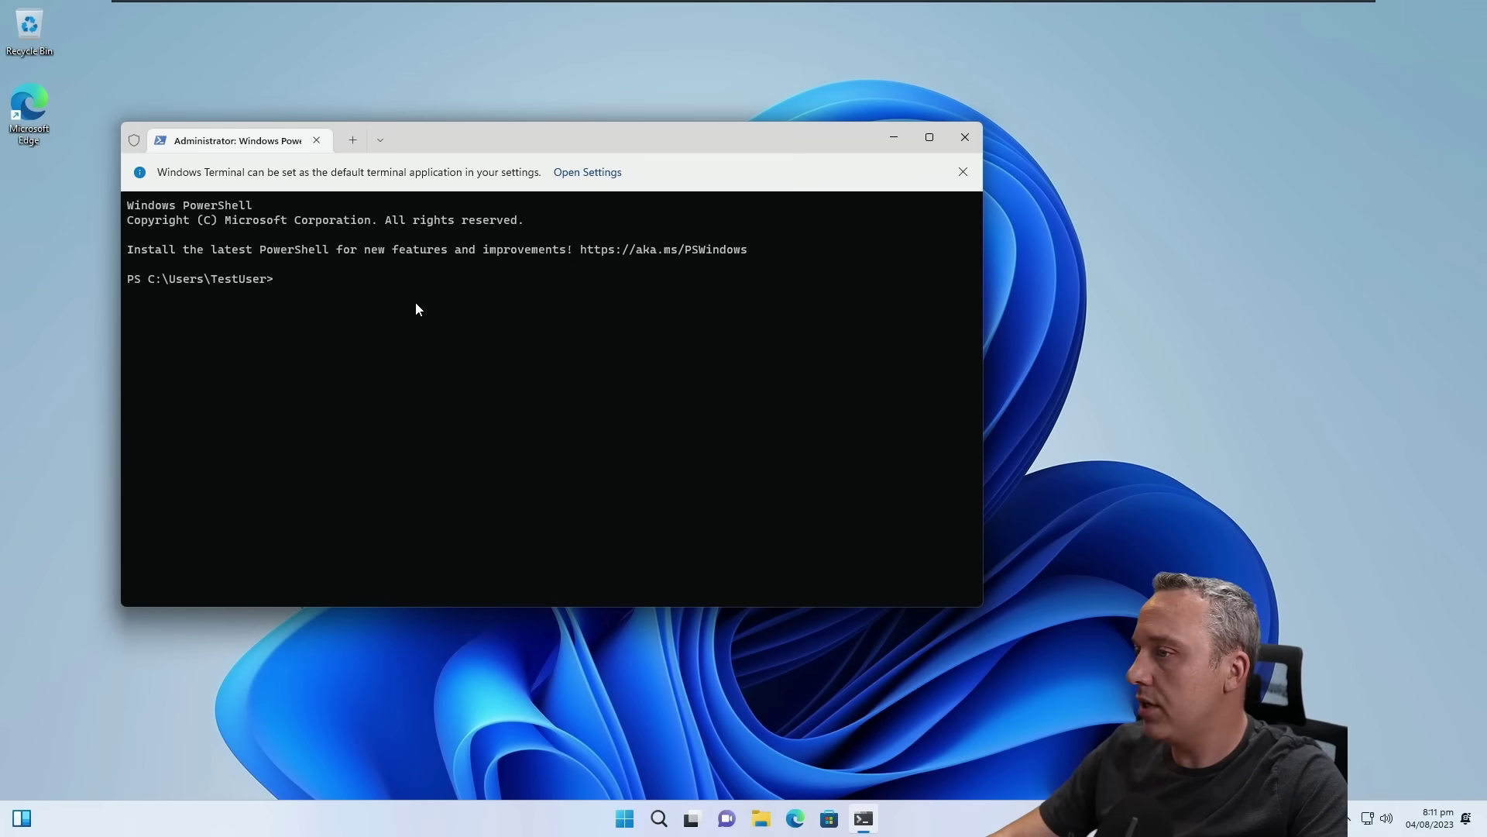
Step: Run irm christitus.com/win | iex to launch the WinUtil script
right_click(624, 819)
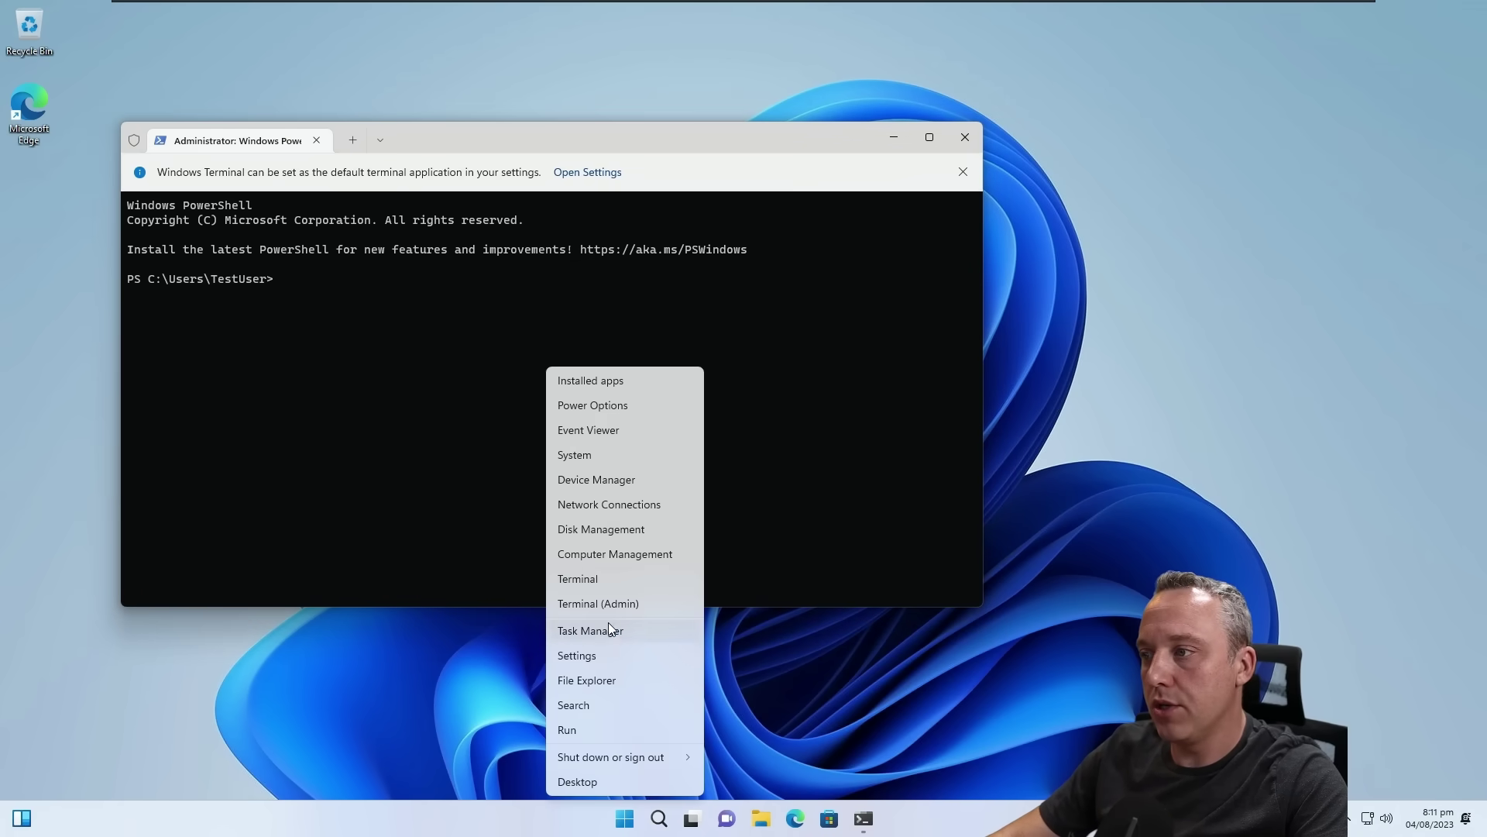
left_click(305, 388)
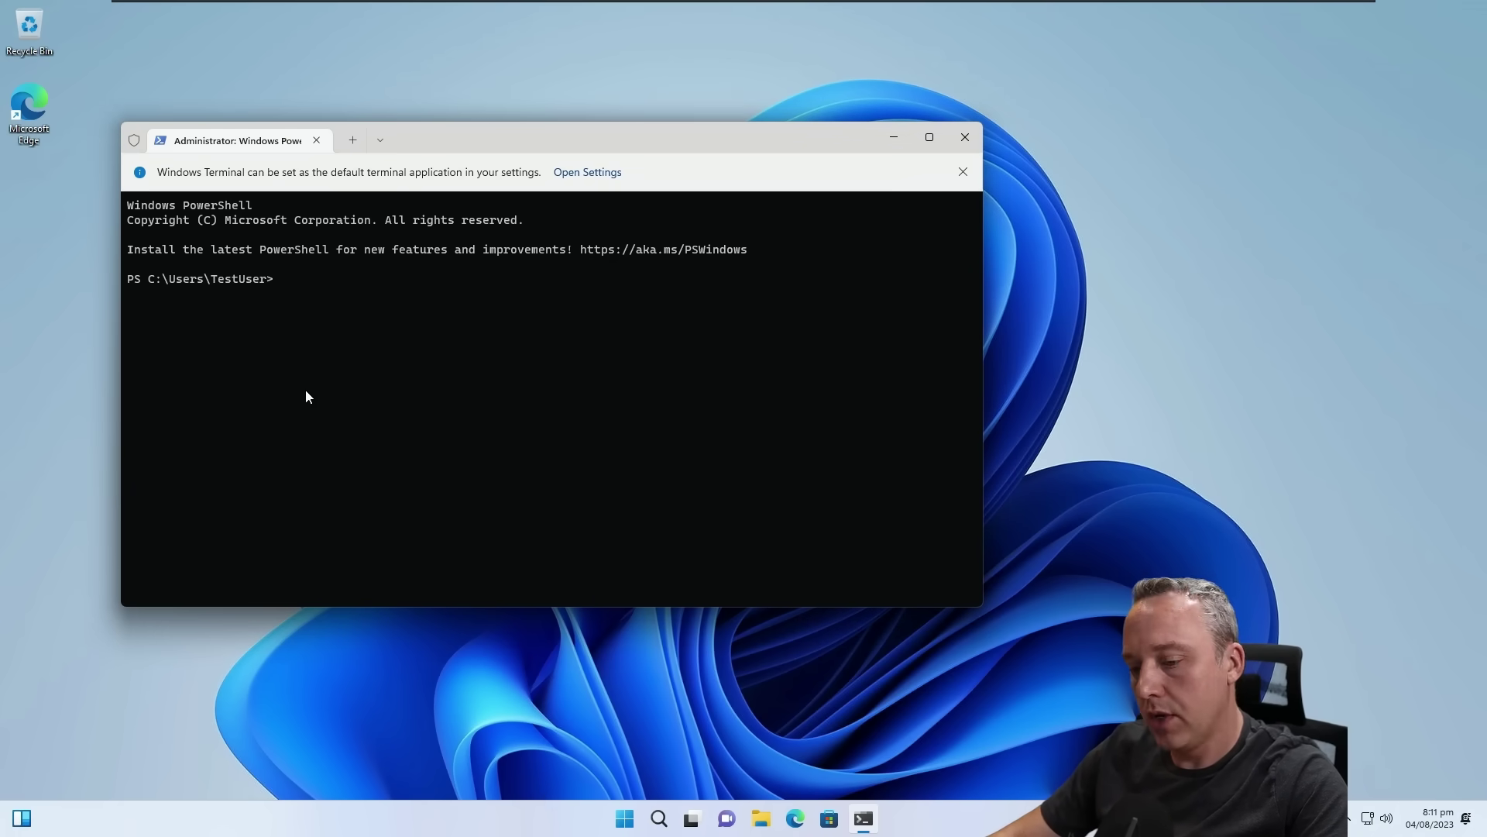
type("irm christi")
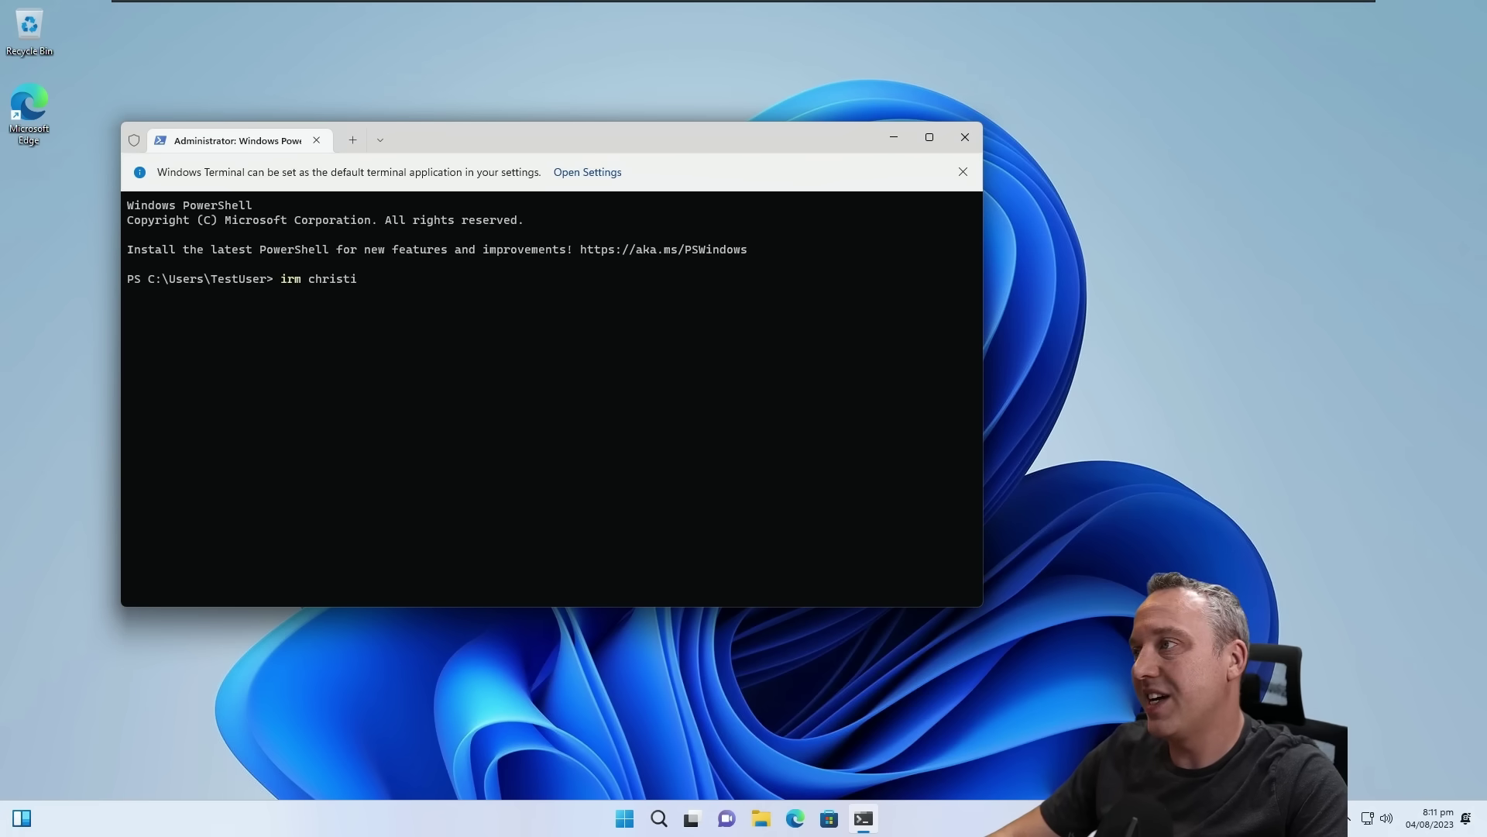
type("tus.com/win | iex")
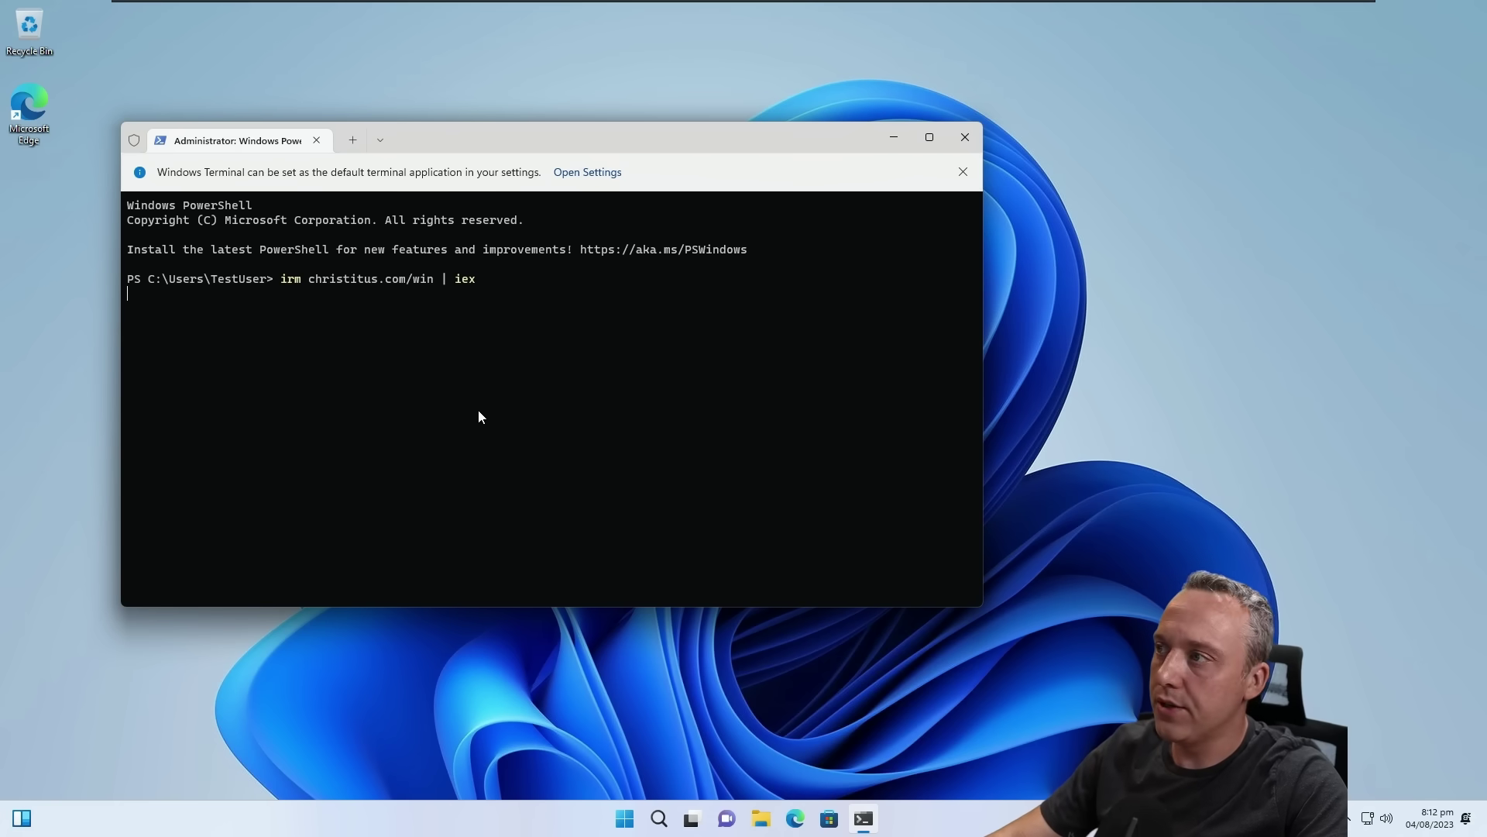
key("Return")
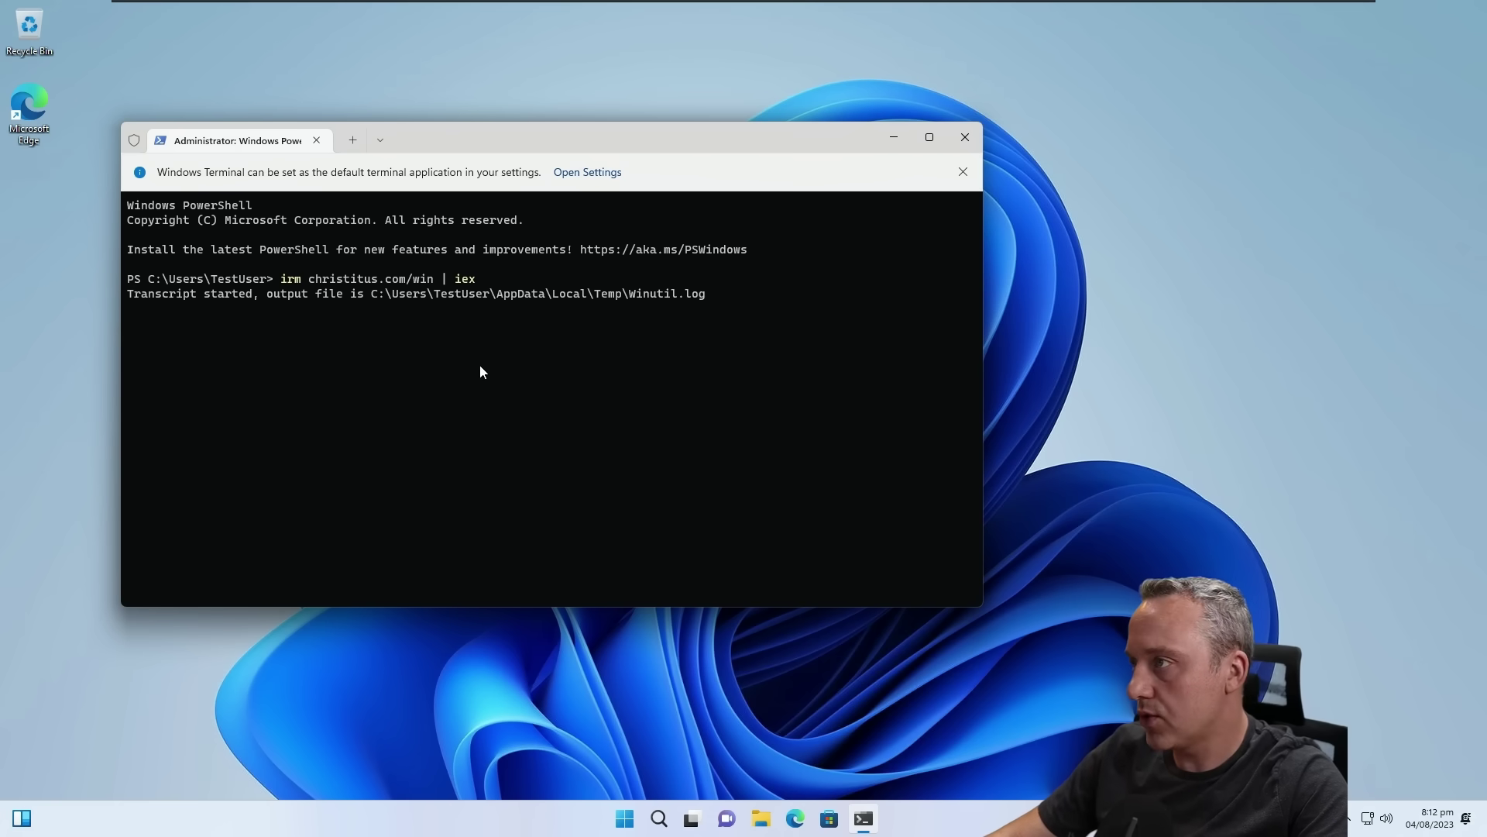
Step: Install the ticked Brave browser from the utility and watch the terminal until it finishes
left_click(680, 103)
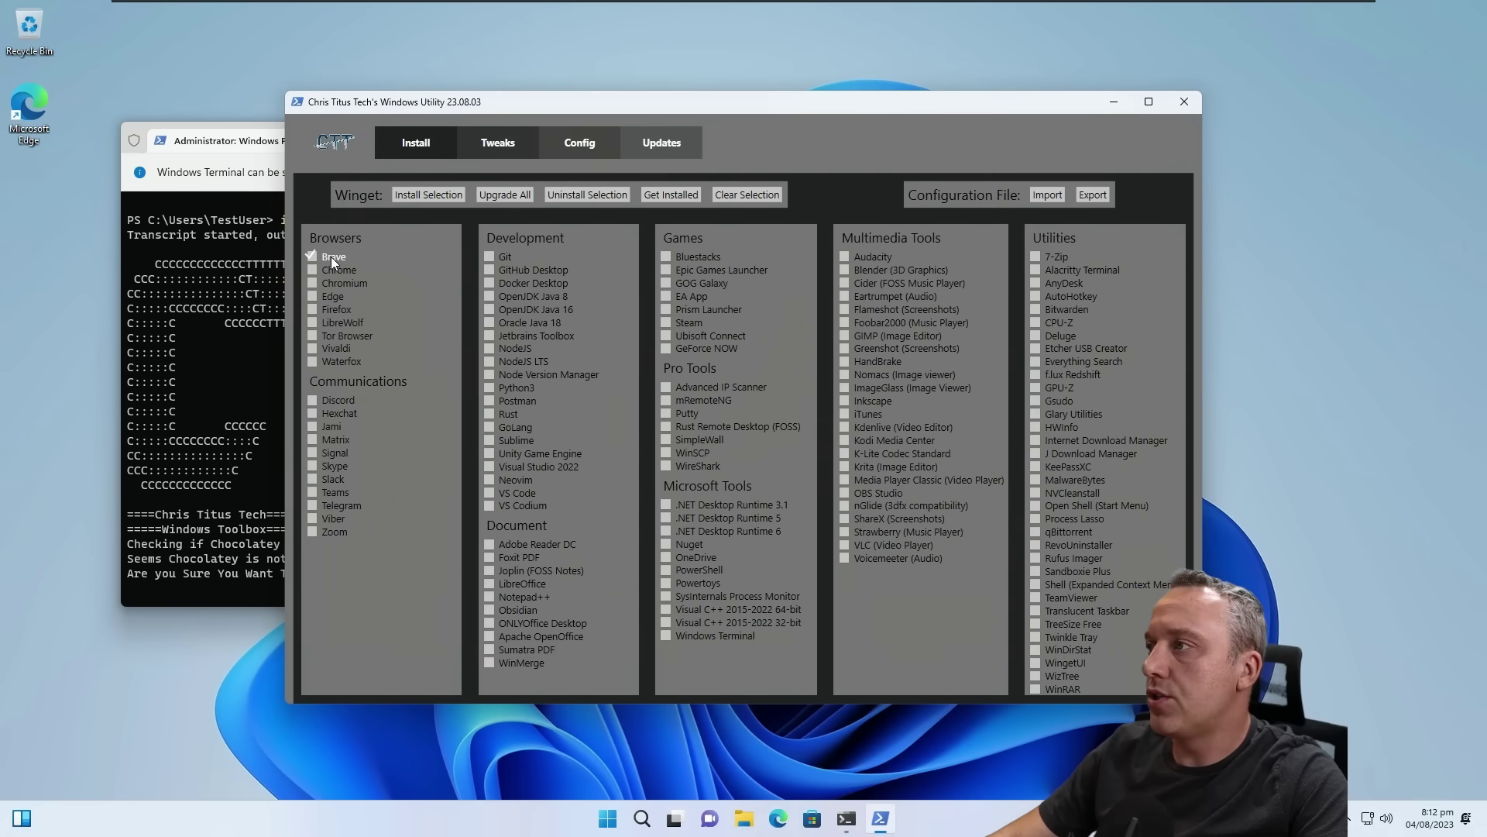
left_click(420, 198)
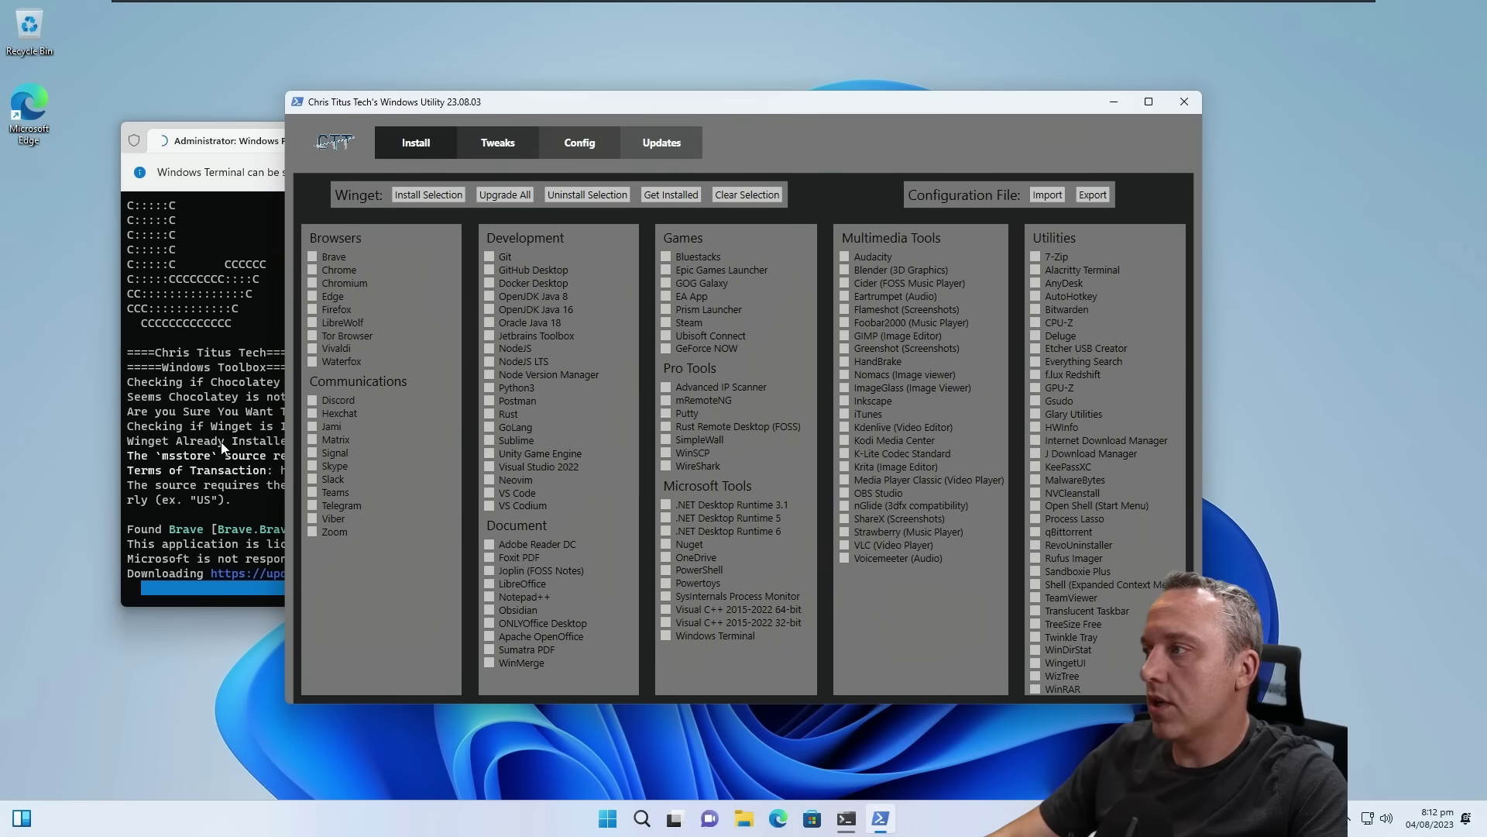
left_click(203, 427)
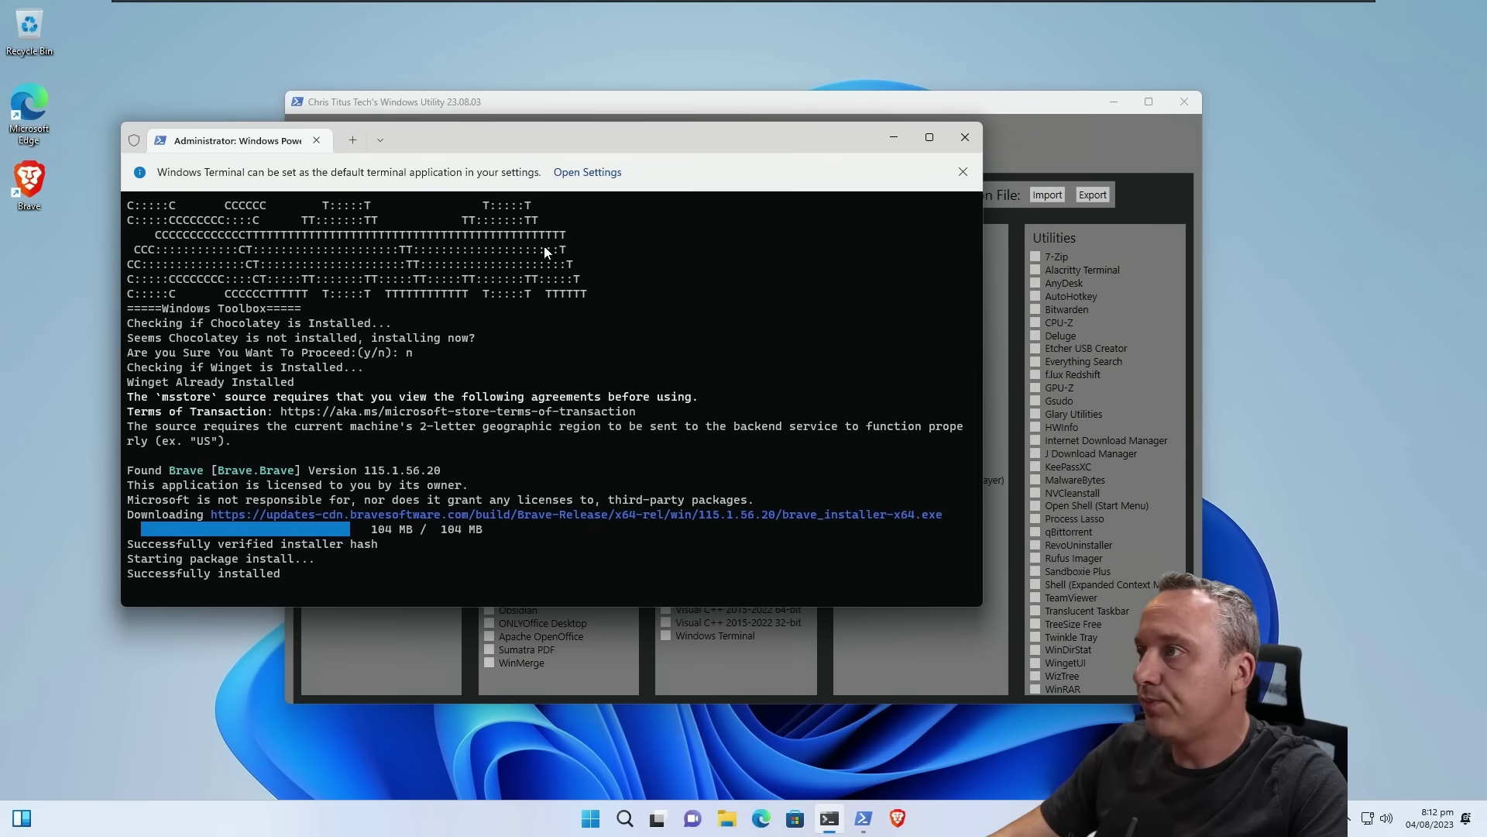
left_click(694, 112)
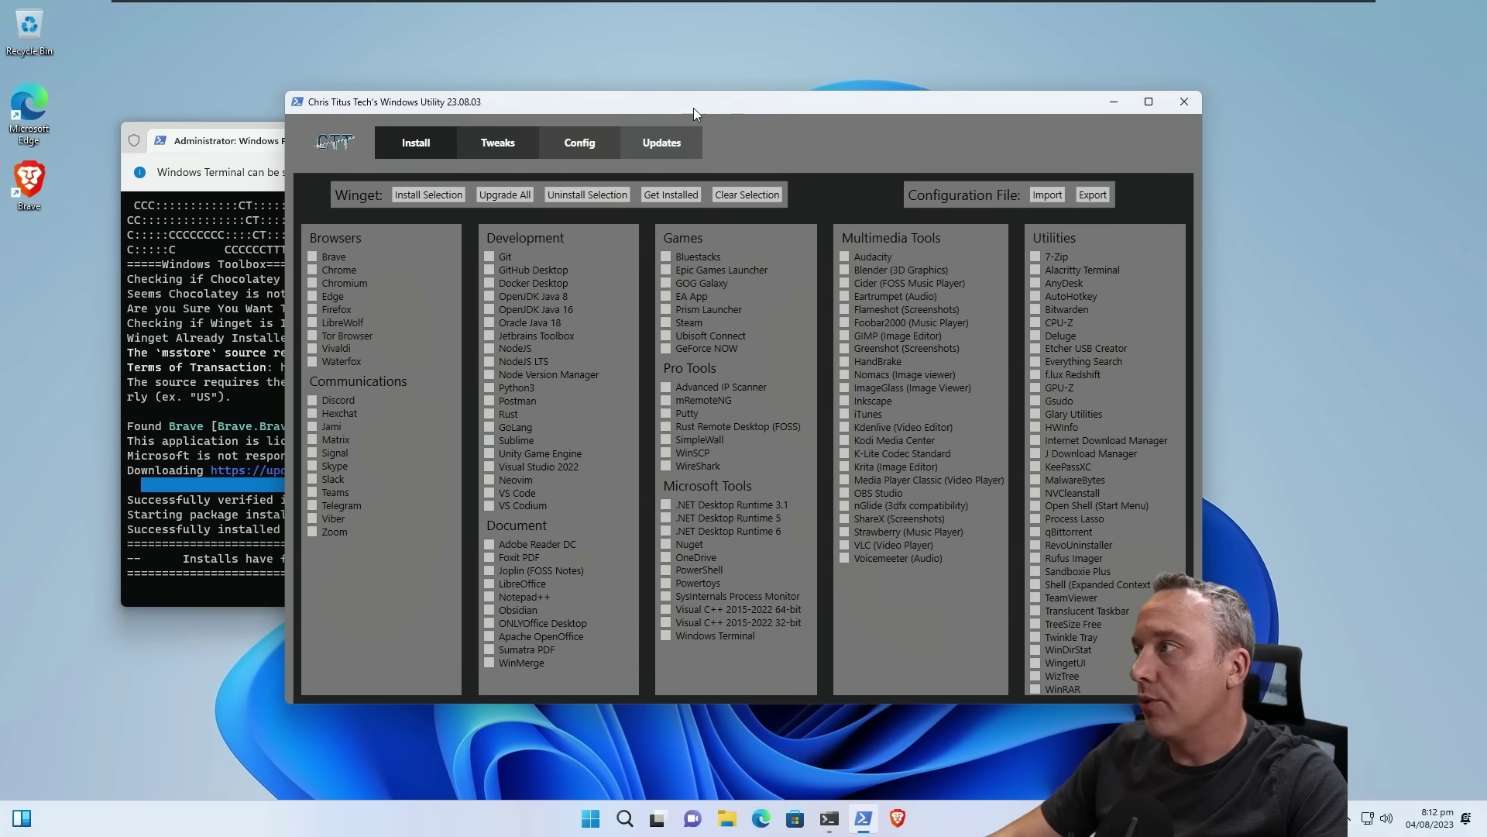
left_click(499, 146)
Step: Apply the Desktop tweak preset, enable Dark Theme and add the Ultimate Performance power plan
left_click(495, 195)
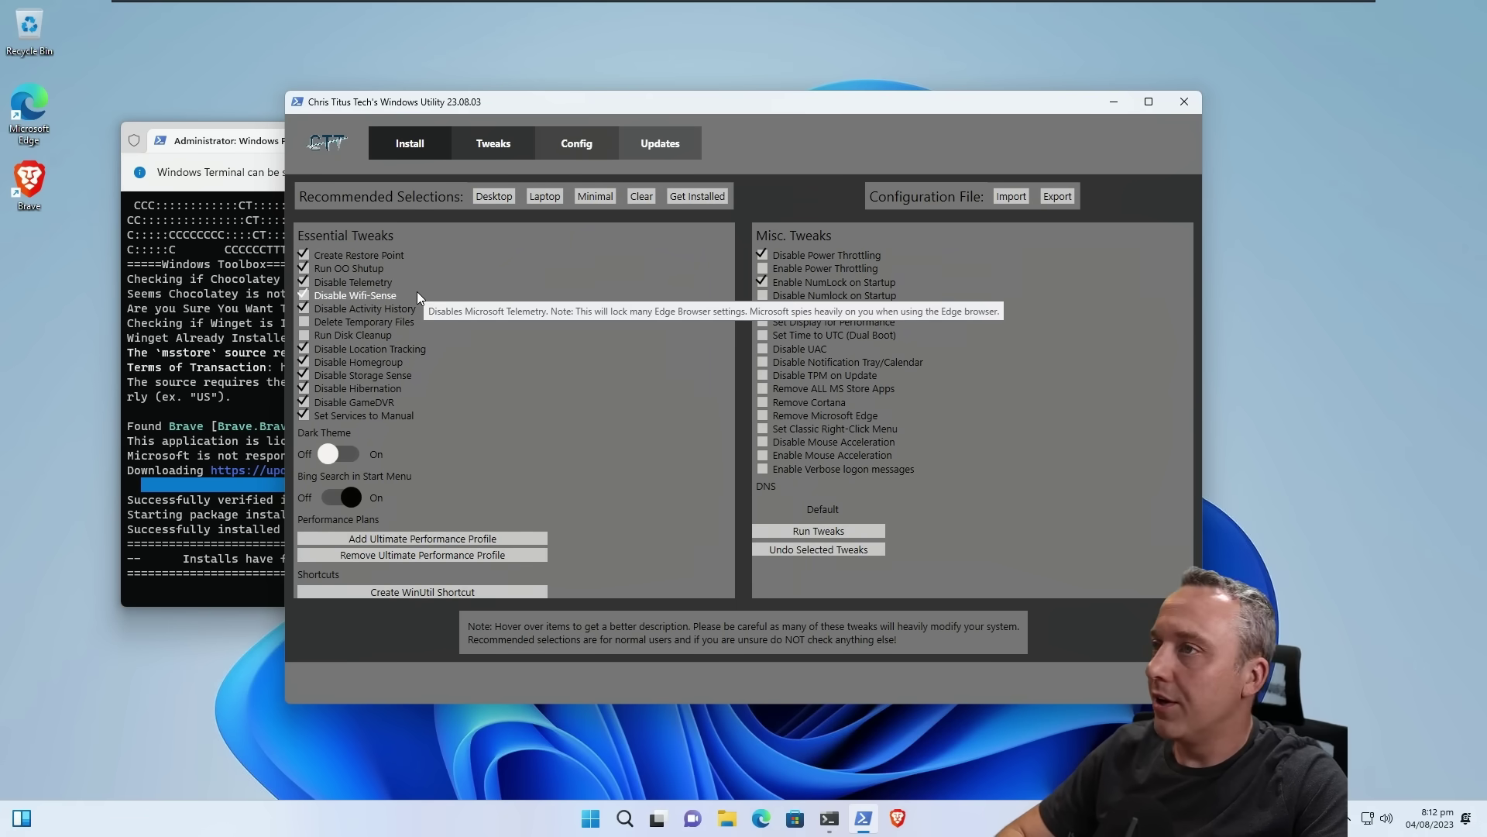
left_click(333, 451)
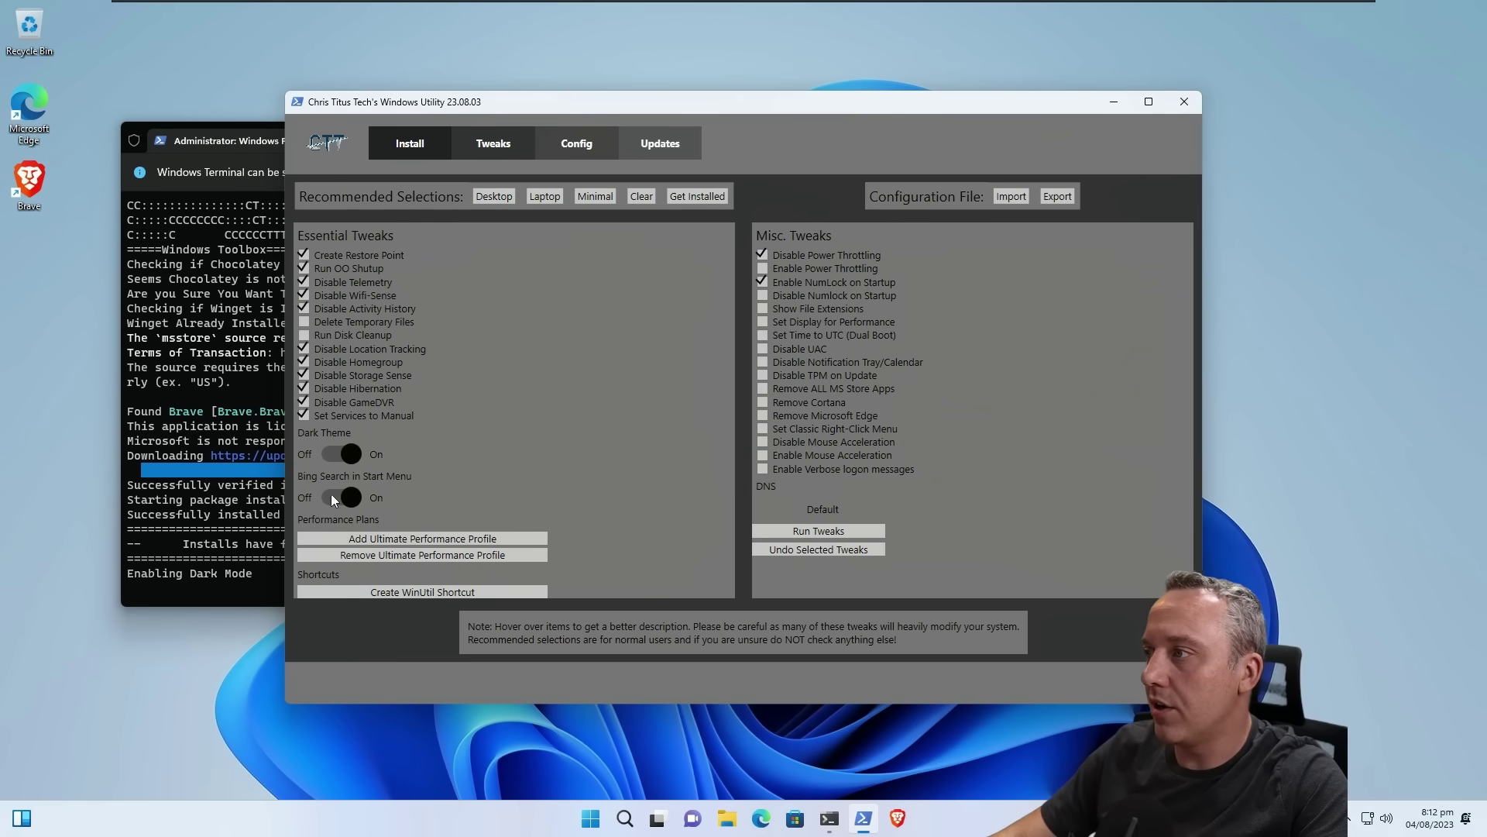
left_click(430, 537)
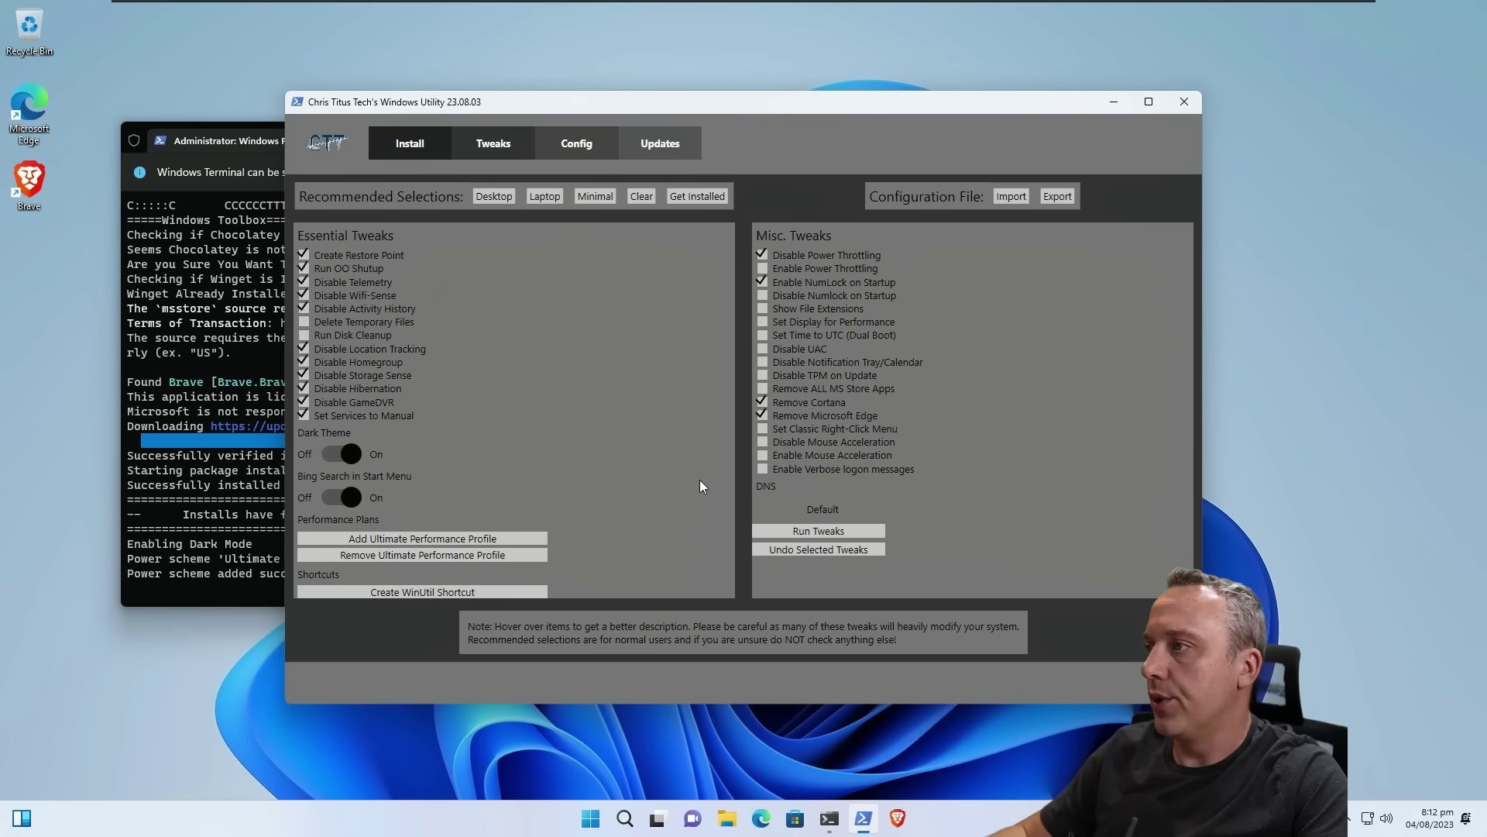
left_click(625, 818)
left_click(624, 818)
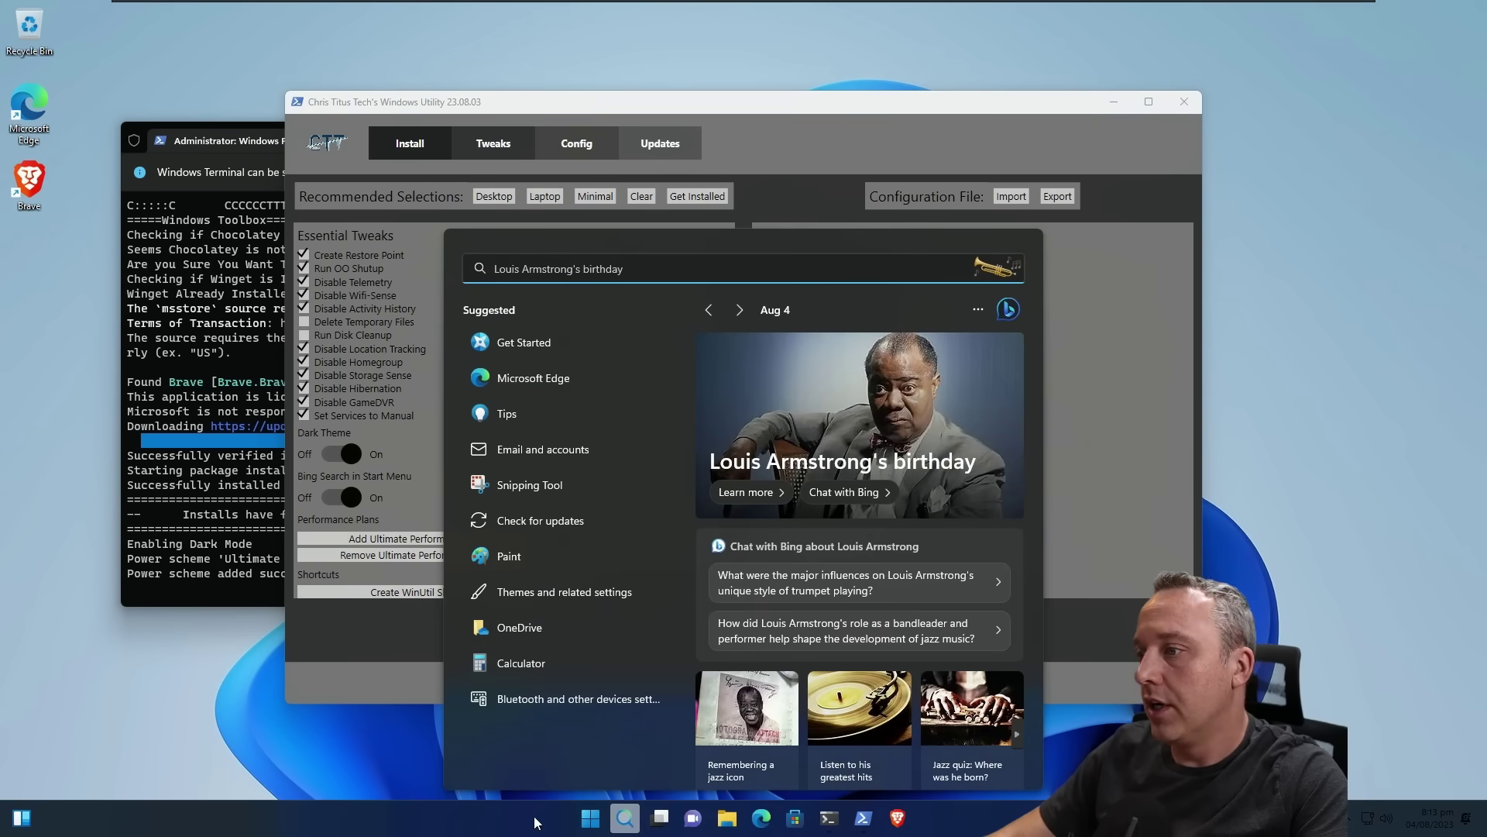
Step: Snap the Utility to the right half and the terminal left, then run the ticked tweaks
left_click_drag(541, 100, 1486, 227)
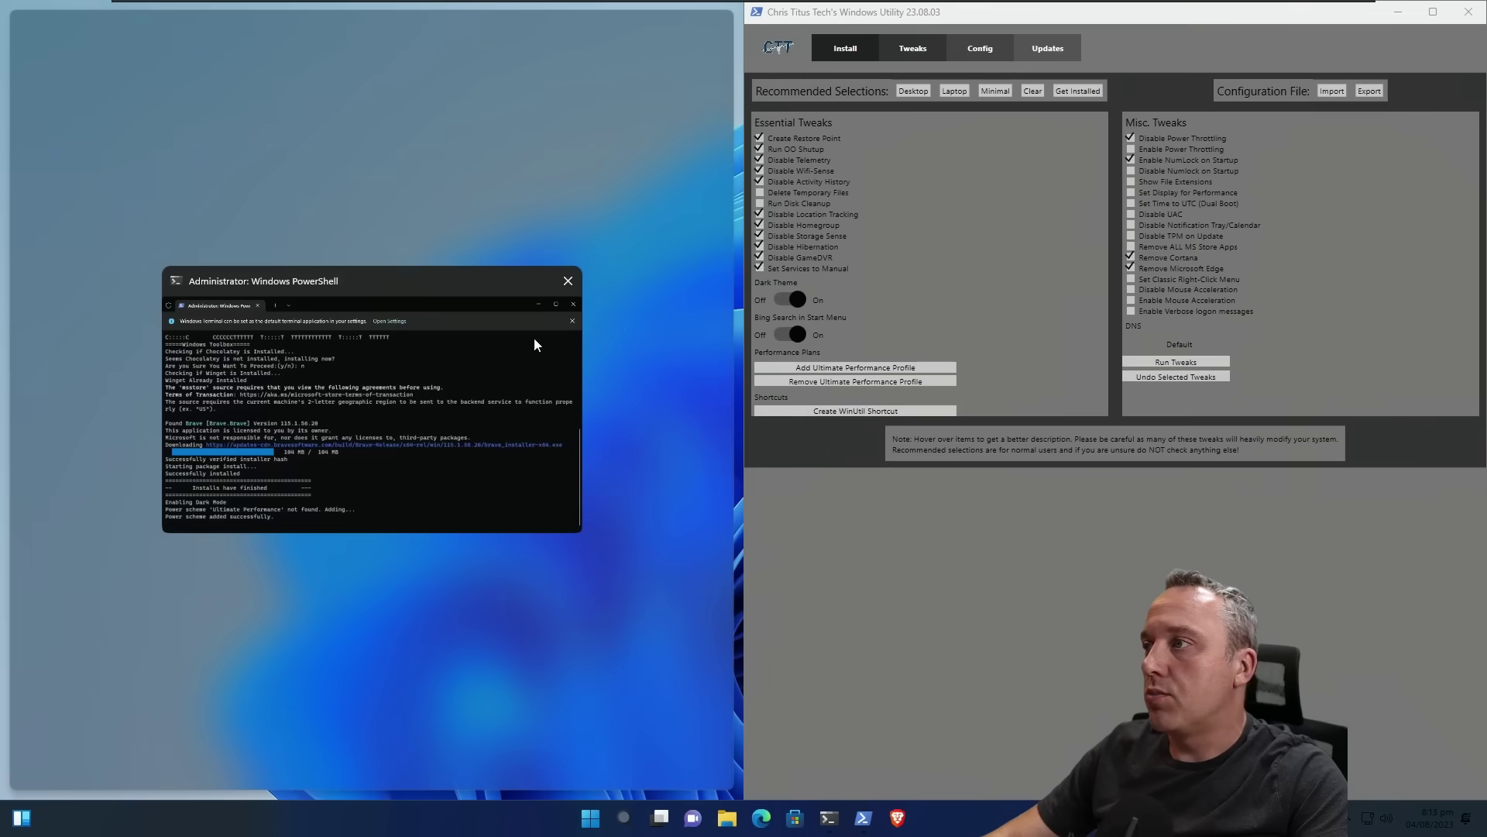
left_click(533, 338)
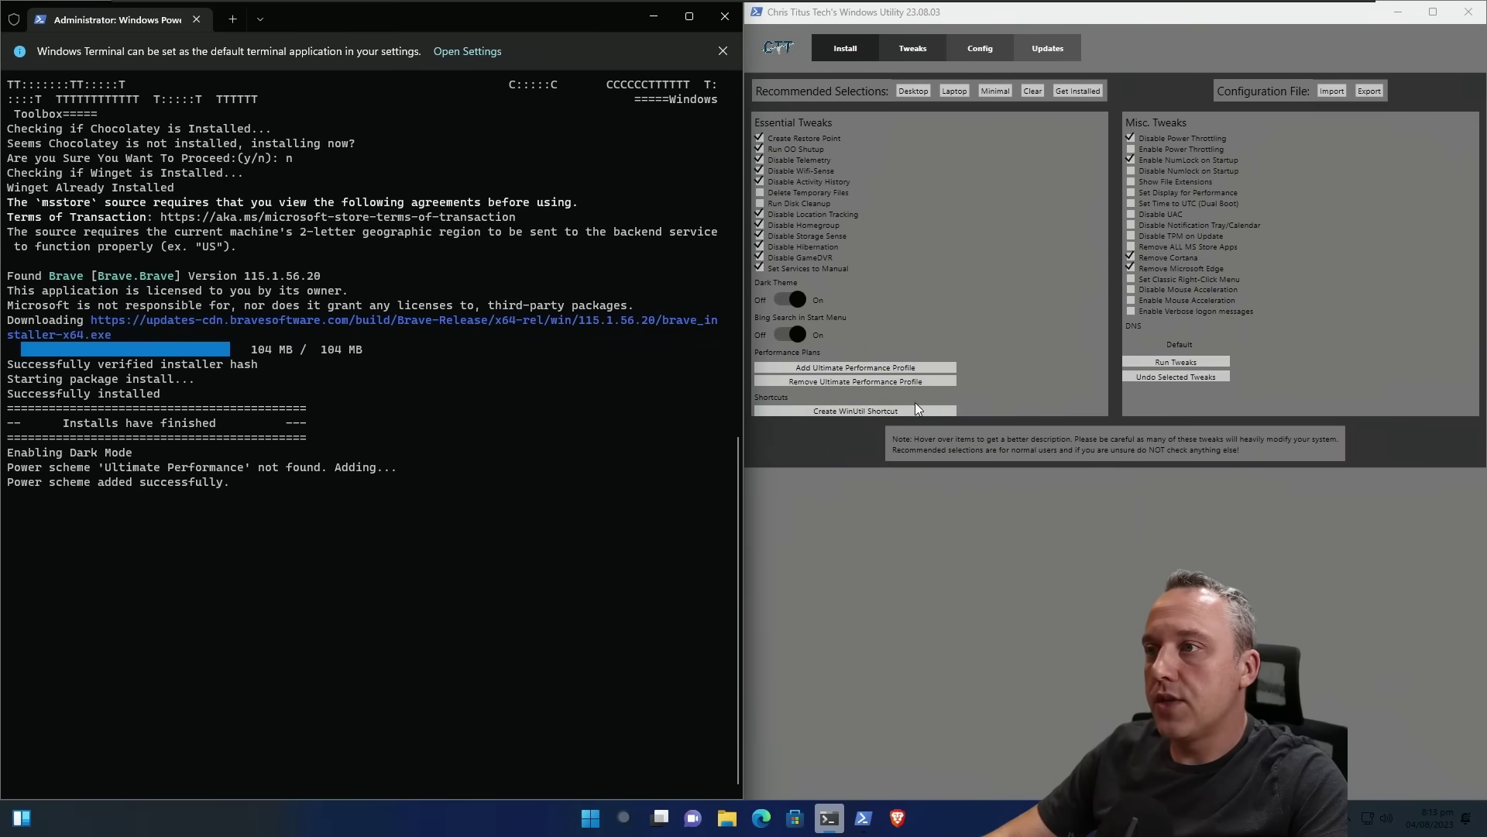
left_click(1179, 361)
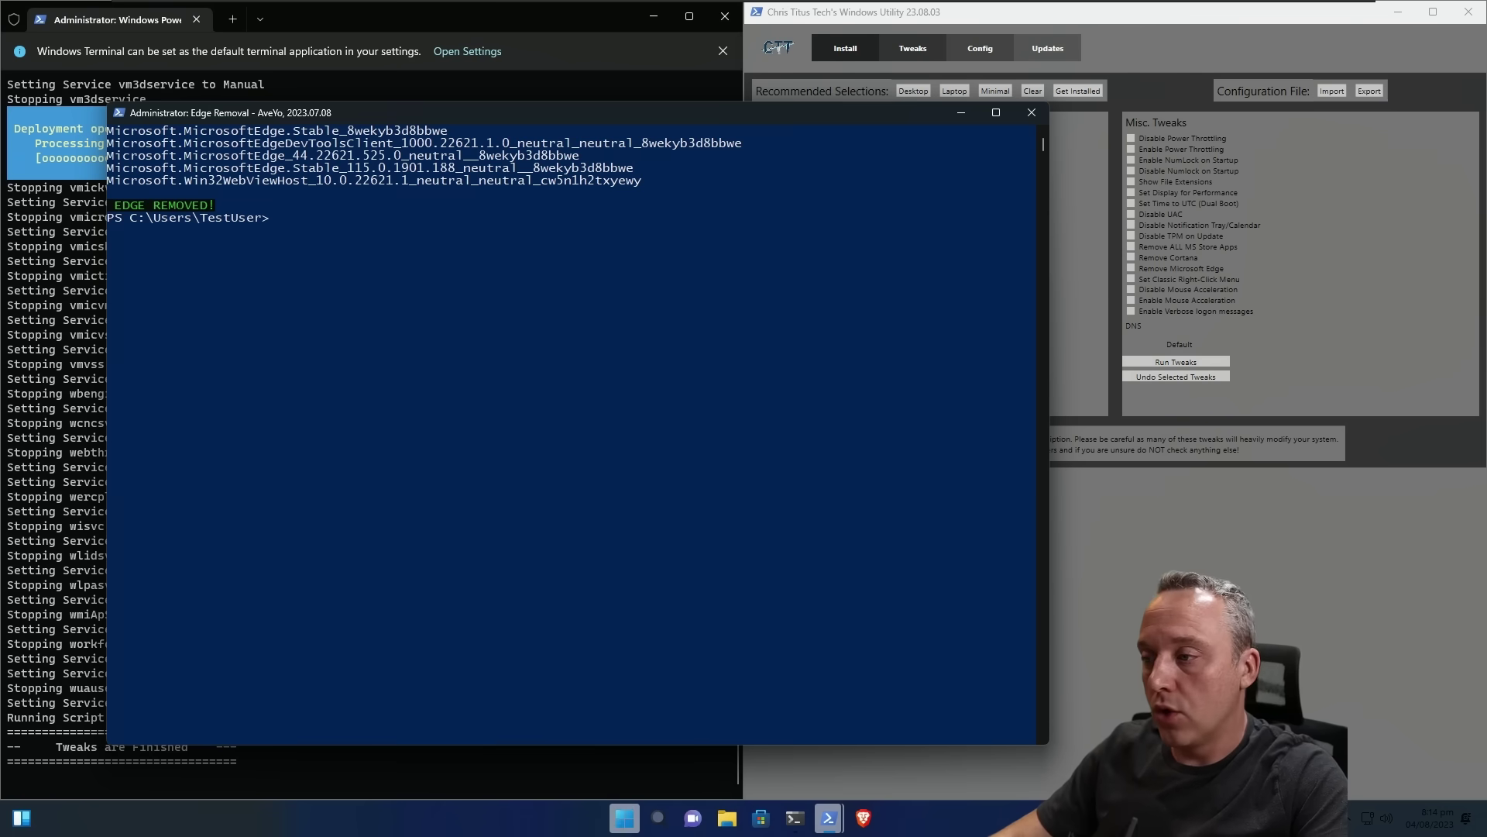
Step: Check installed apps in Start, close the Edge removal console, and dismiss the tweaks-finished notice
left_click(612, 821)
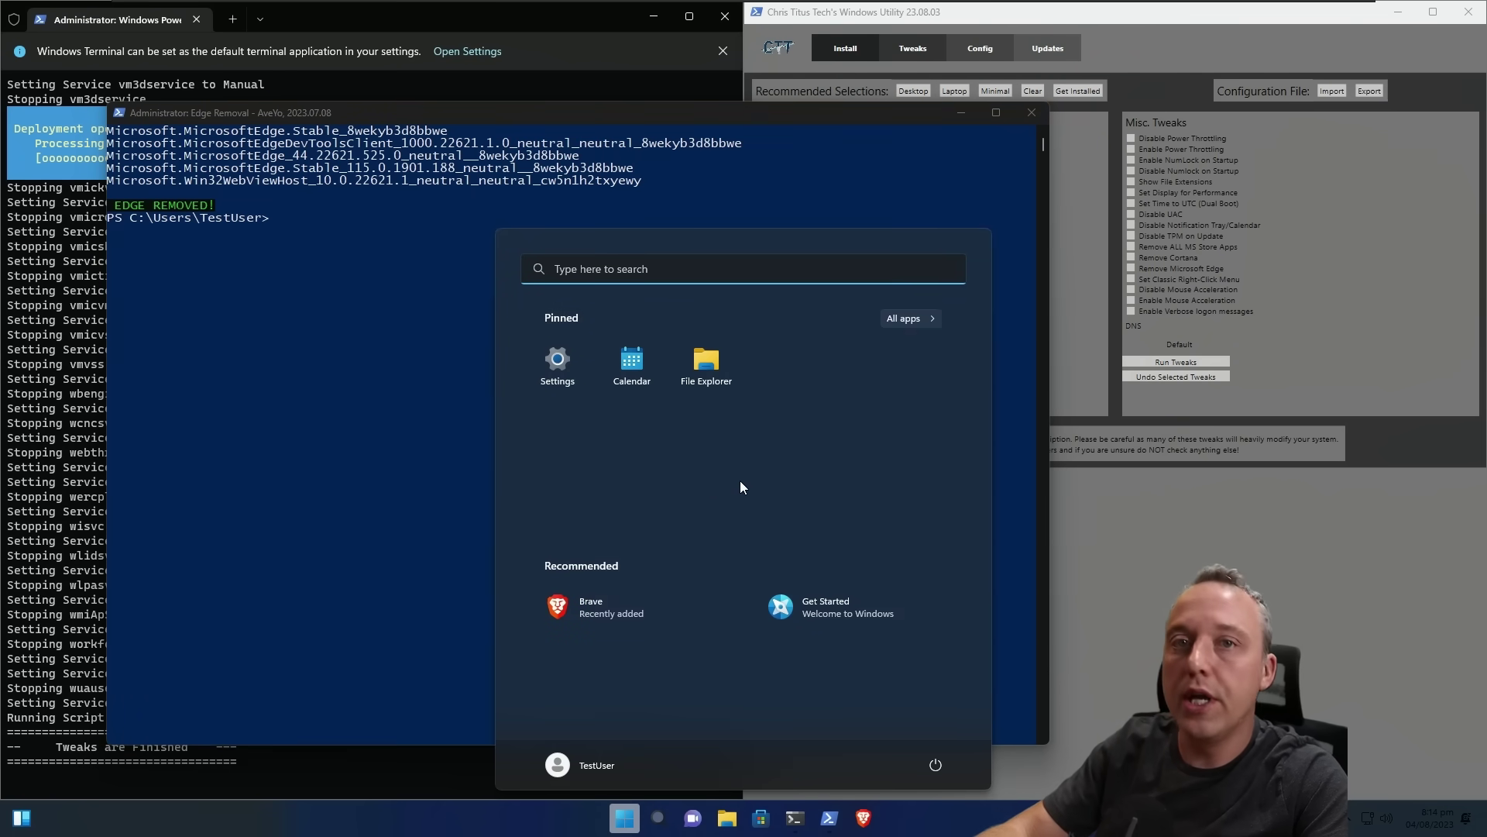
left_click(52, 826)
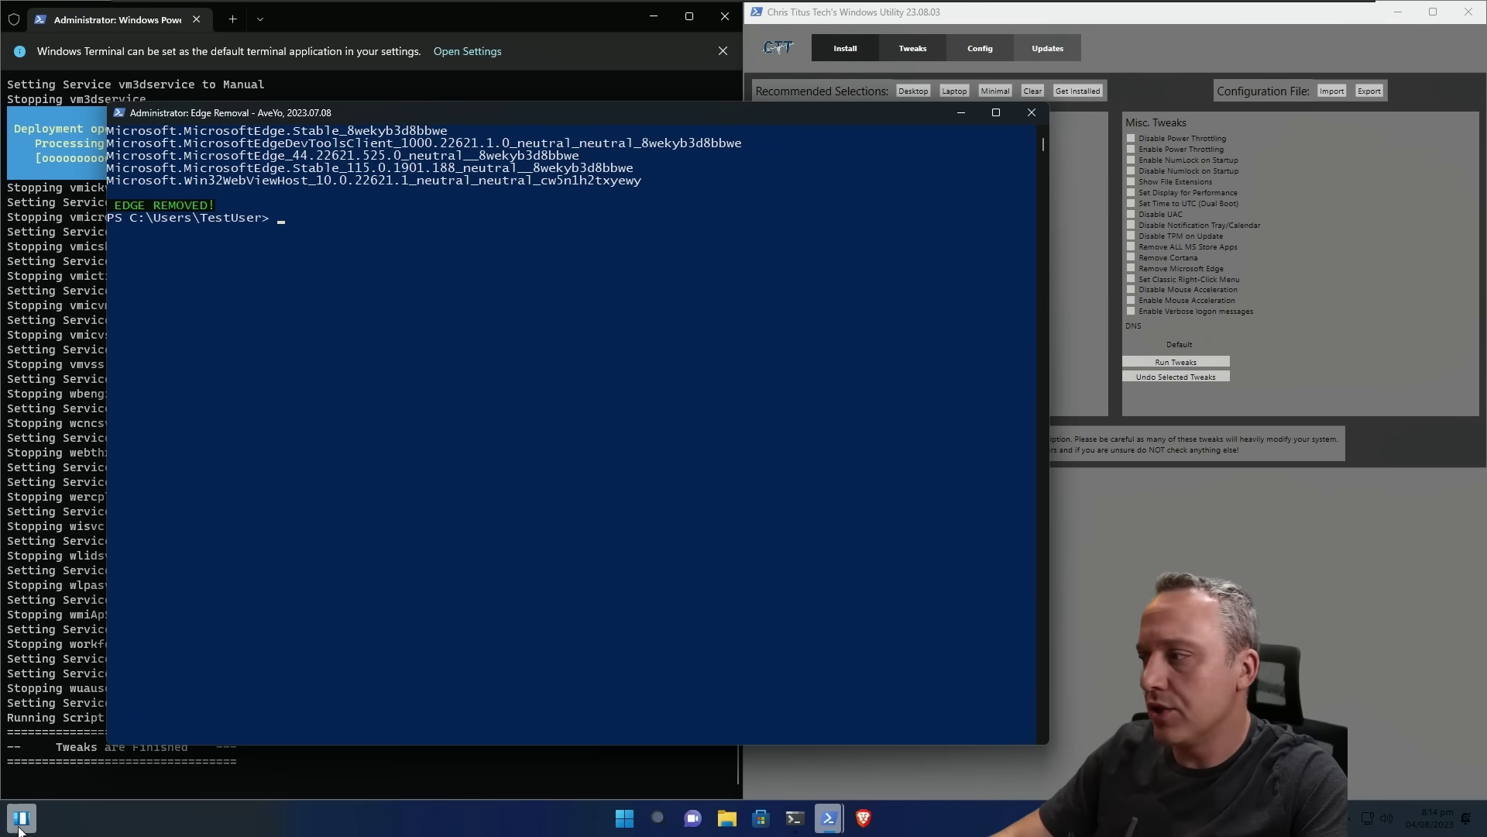
left_click(782, 403)
left_click(692, 590)
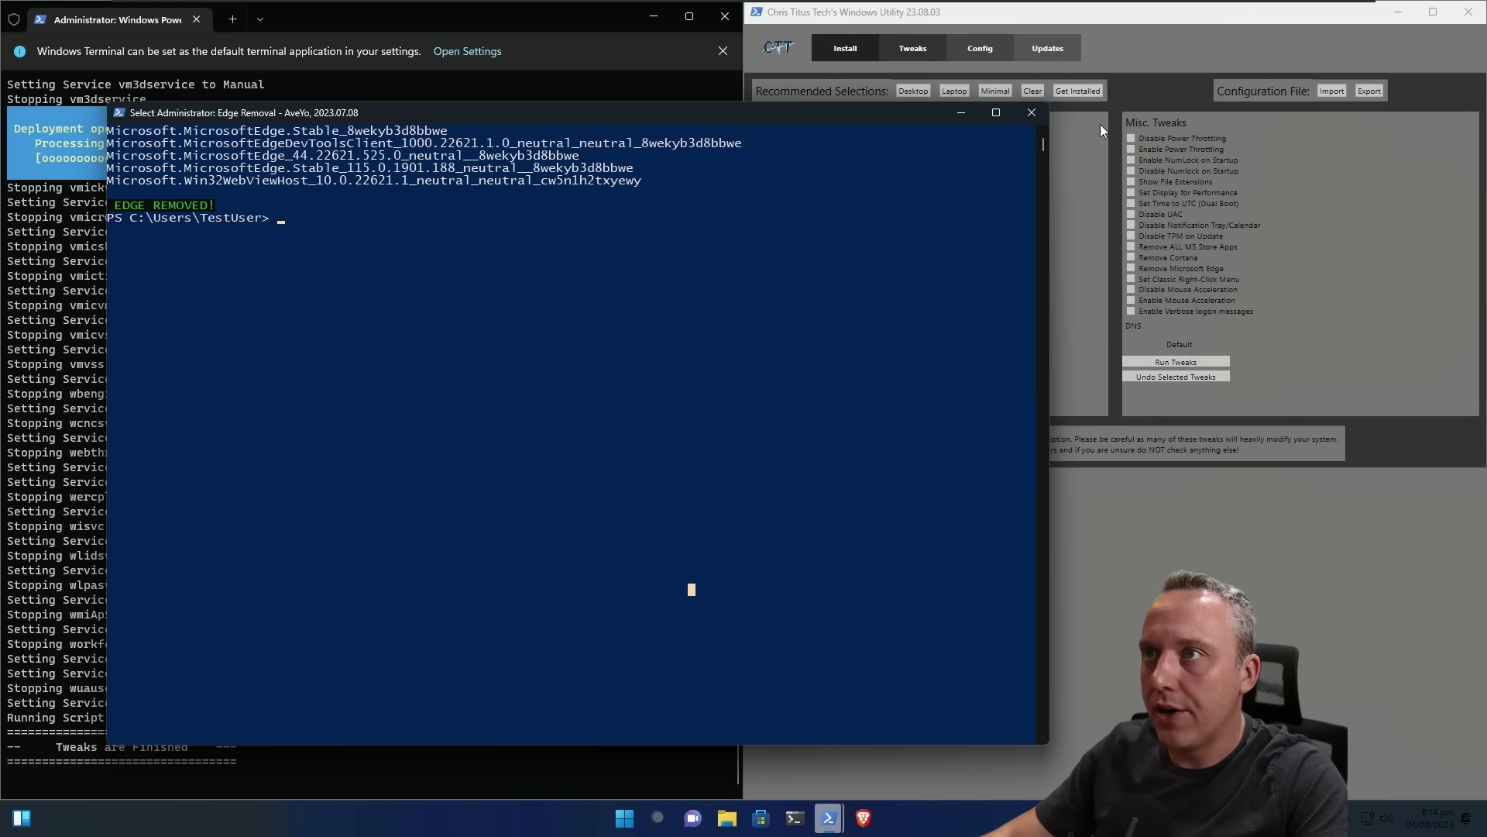
left_click(1033, 113)
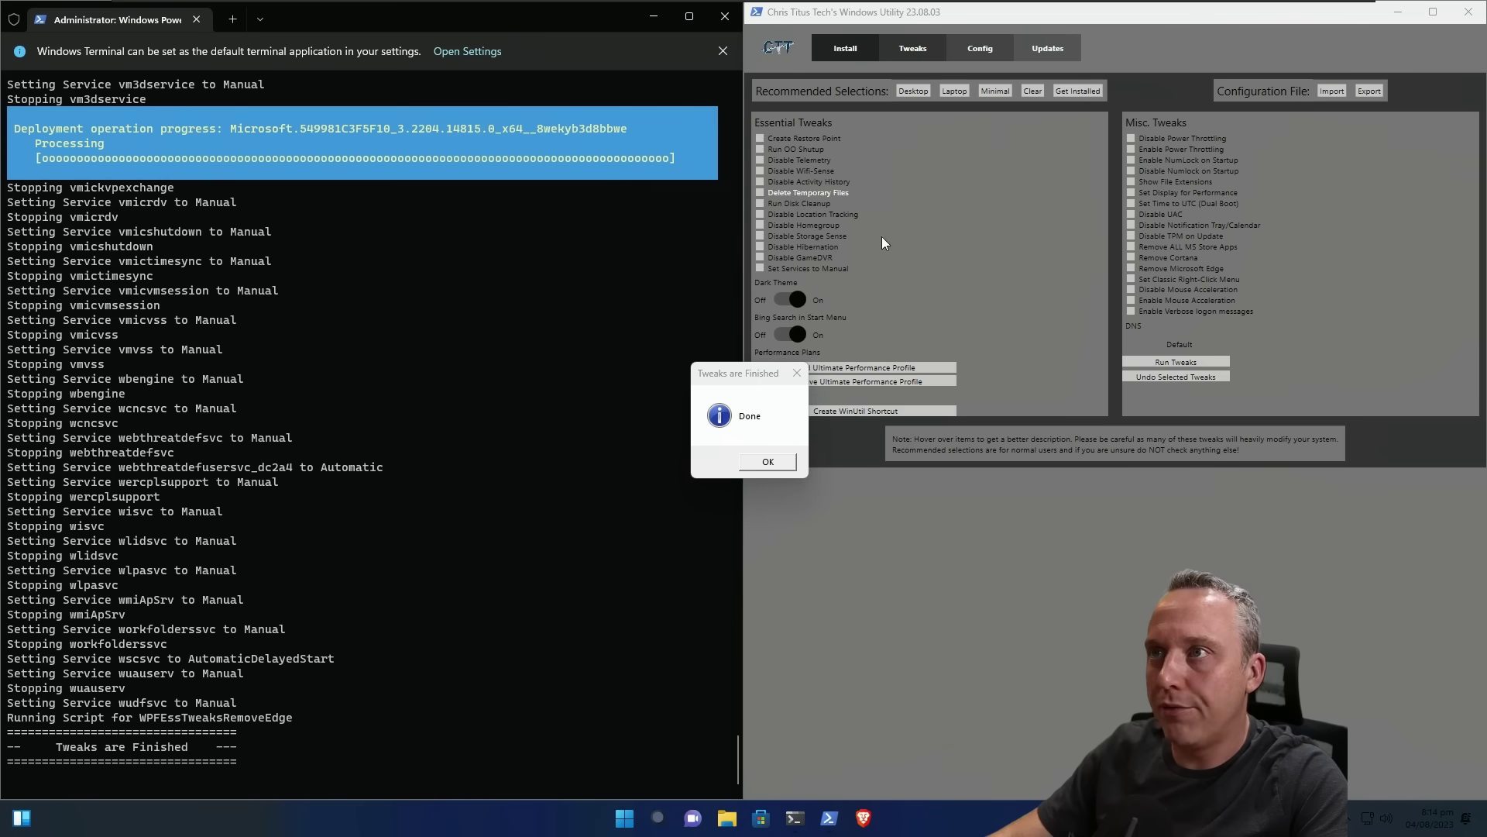
left_click(767, 462)
Step: Close the Utility and PowerShell terminal, then hide Widgets and Chat in taskbar settings
left_click(1467, 11)
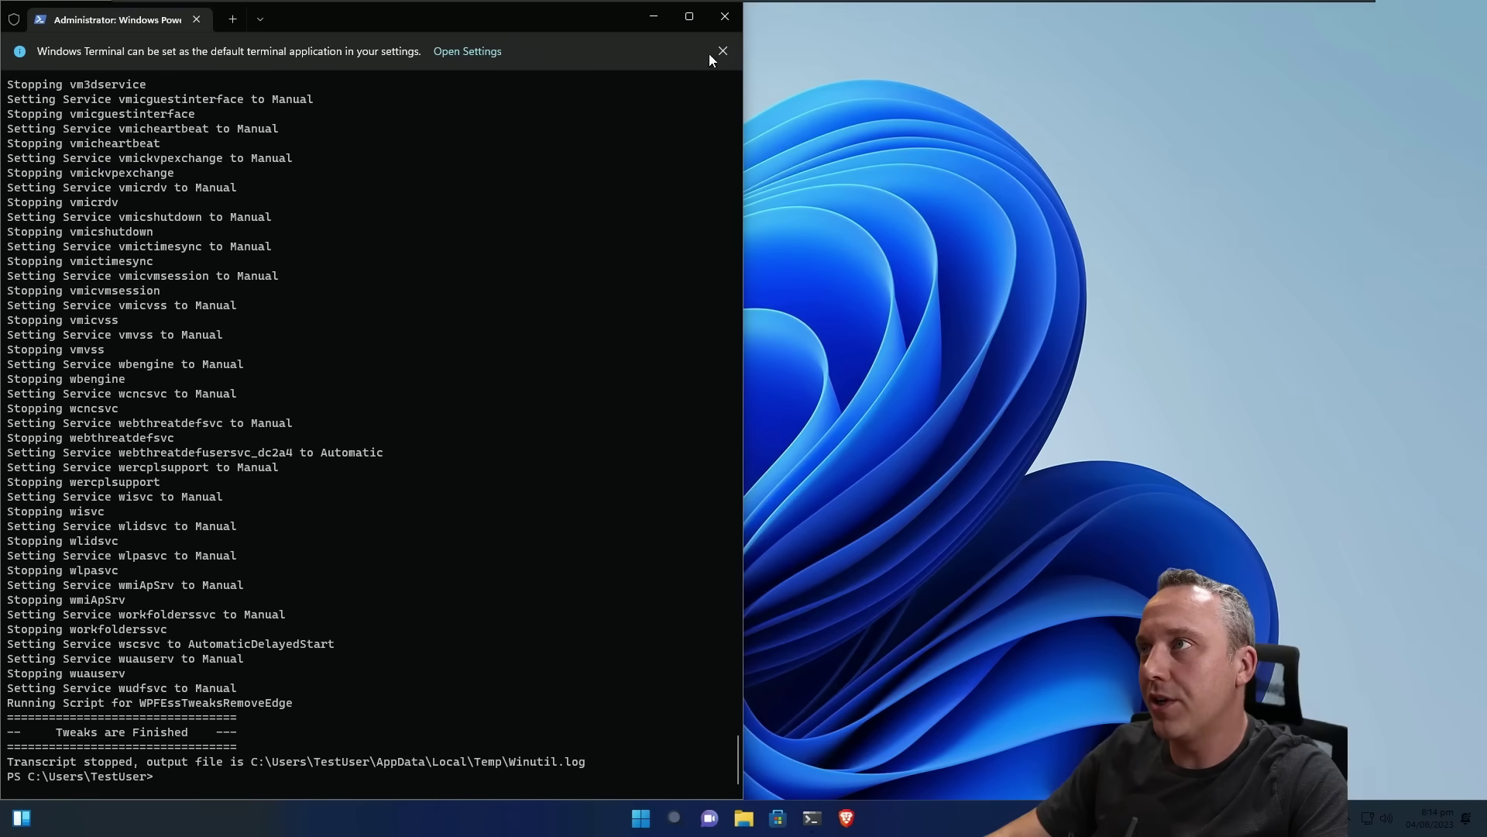
left_click(725, 16)
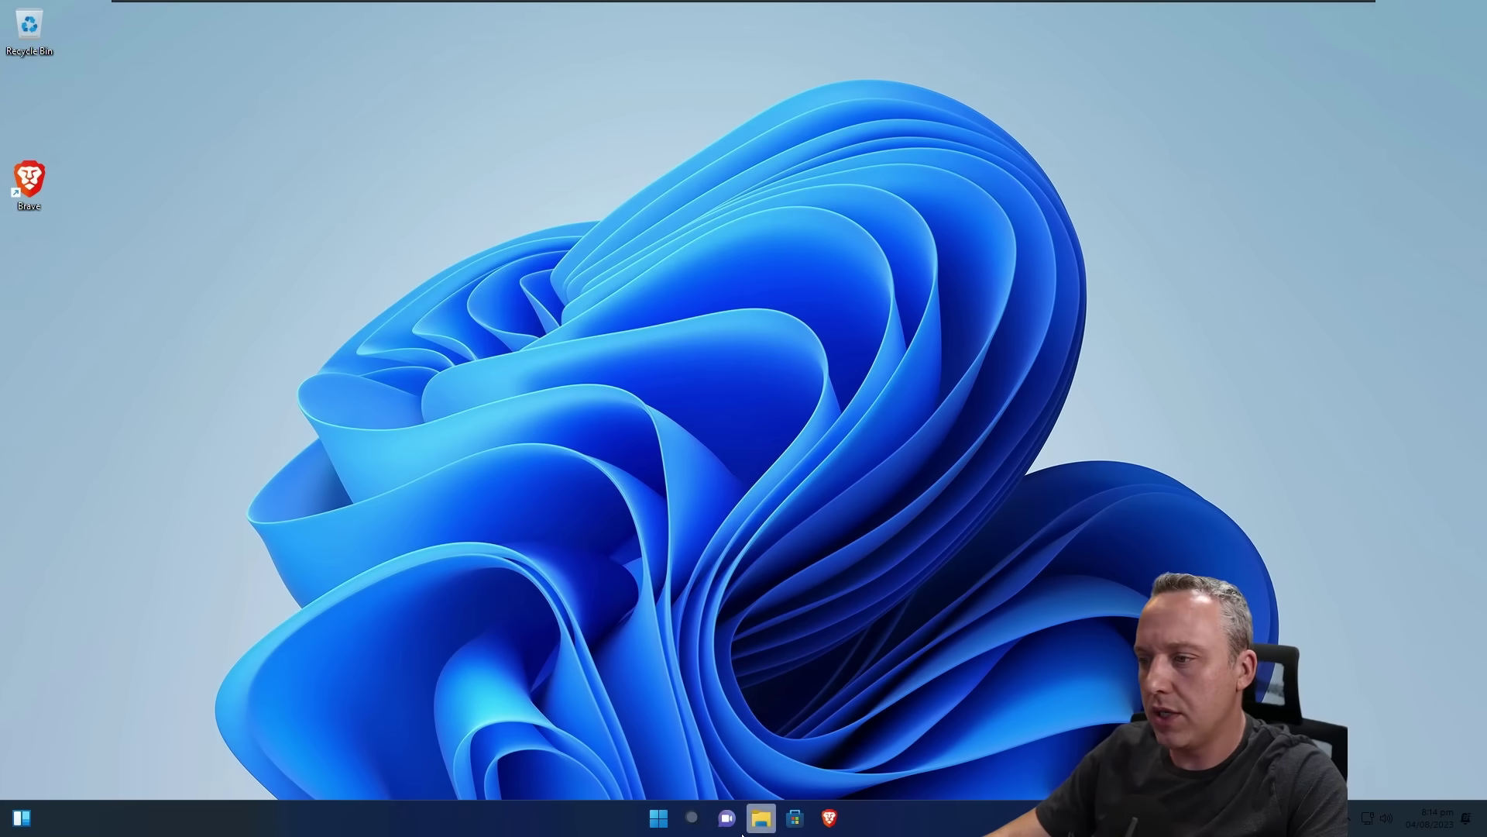
right_click(572, 820)
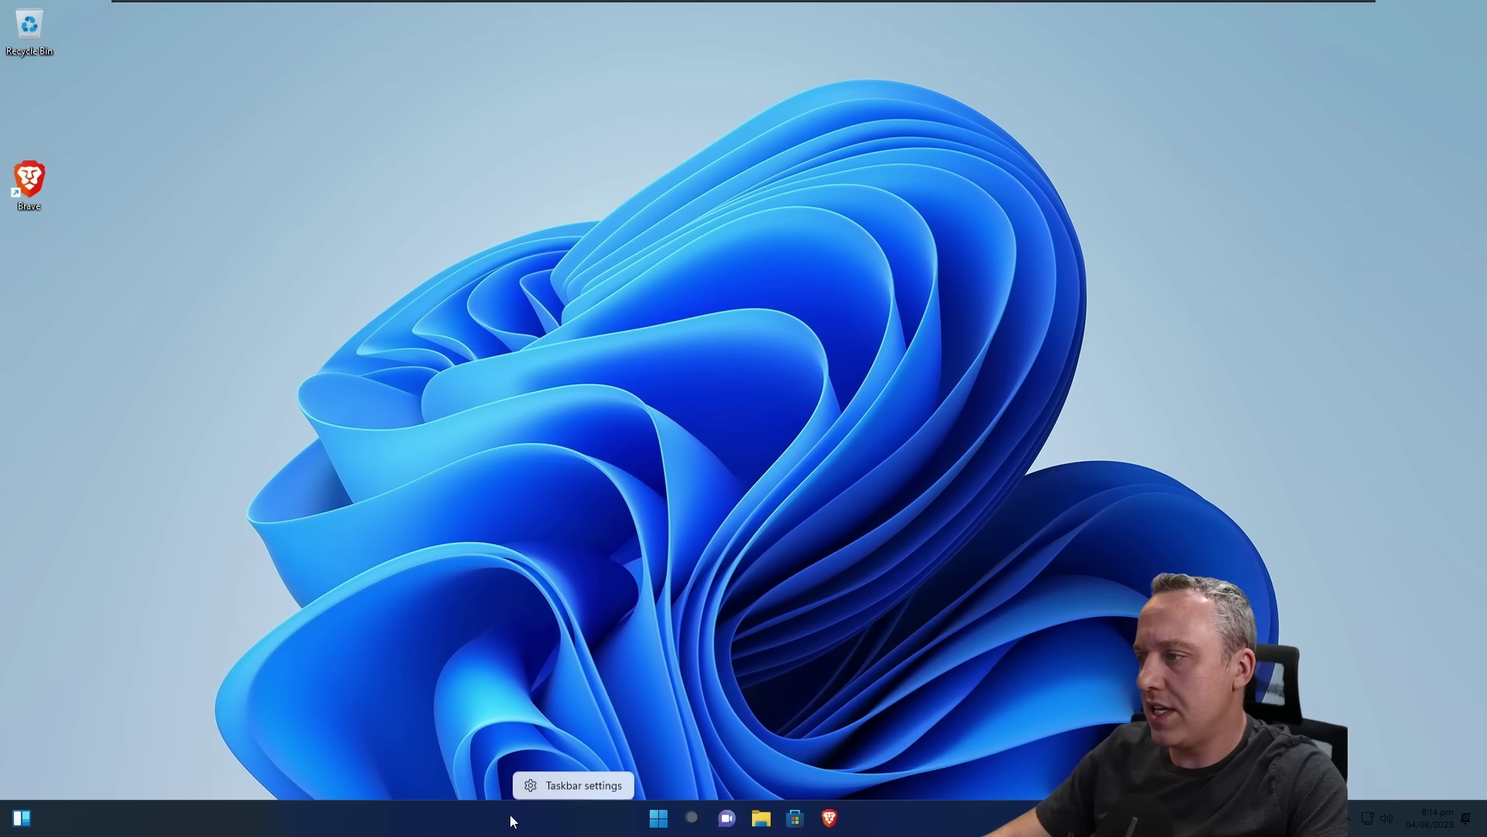
left_click(583, 784)
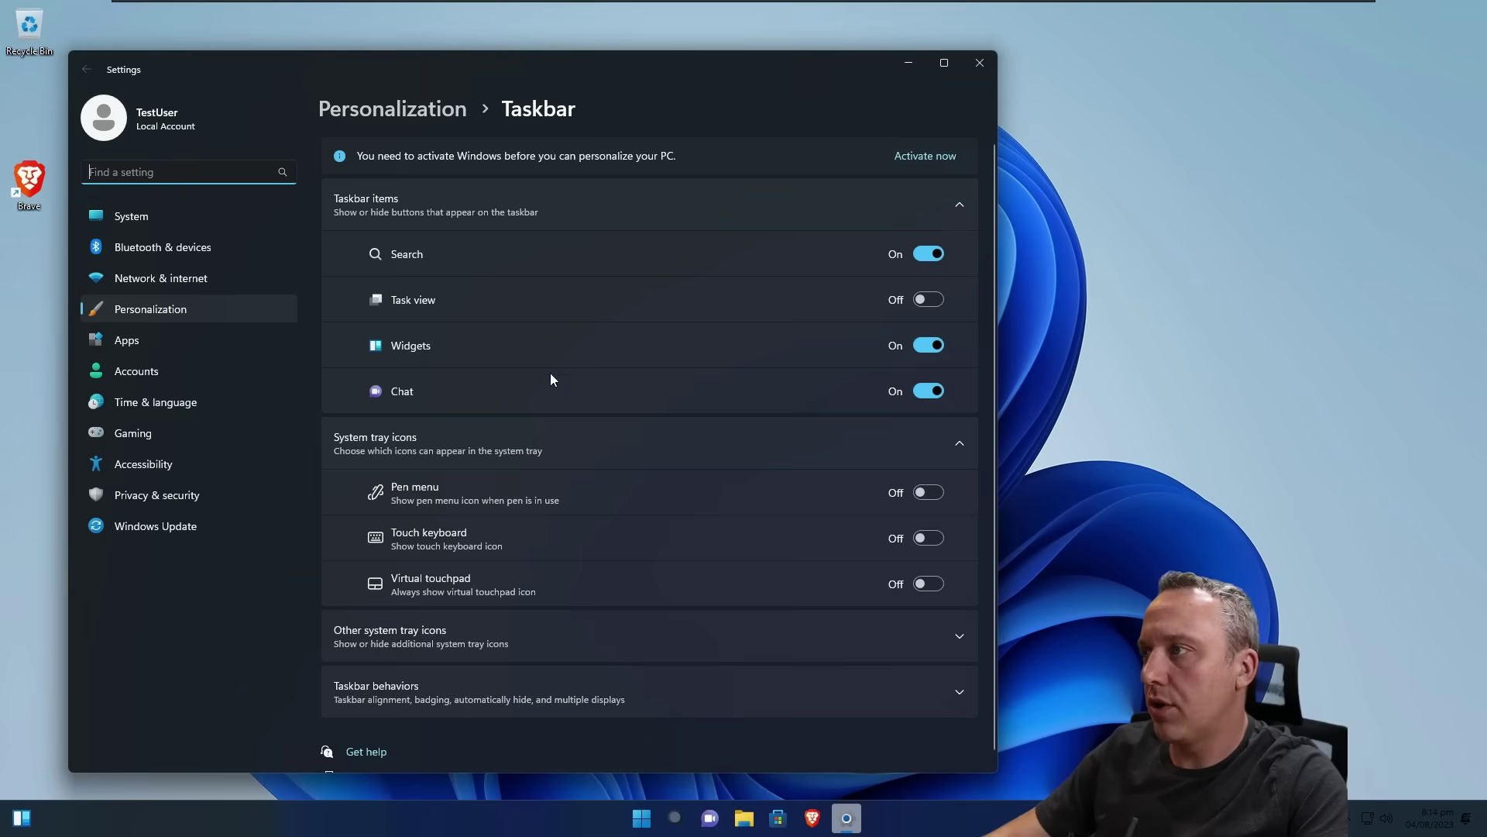
left_click(916, 344)
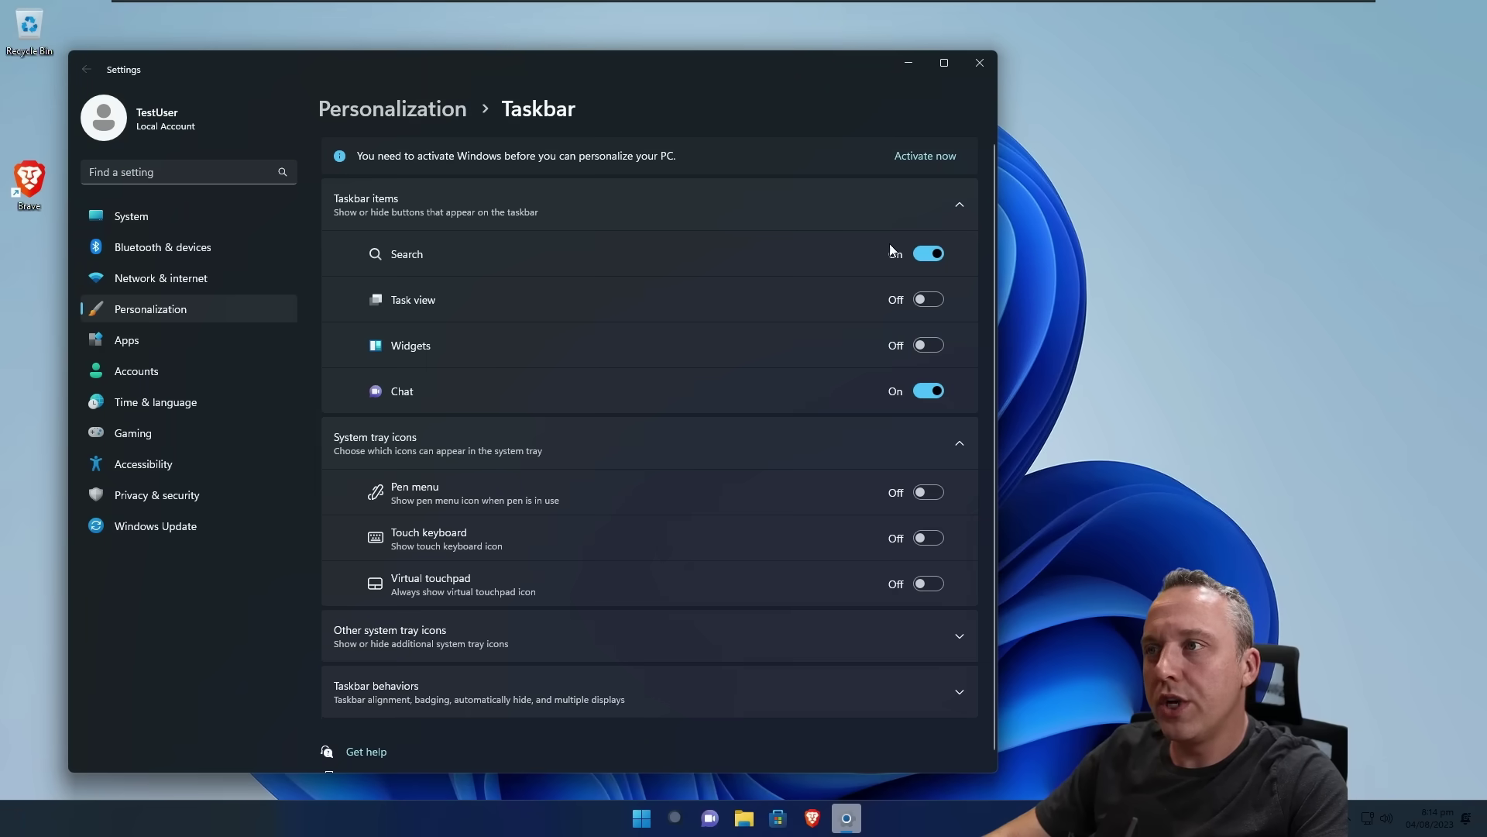
left_click(923, 390)
Step: Set taskbar alignment to Left, close Settings, and delete the Brave desktop shortcut
scroll(723, 416, "down", 1)
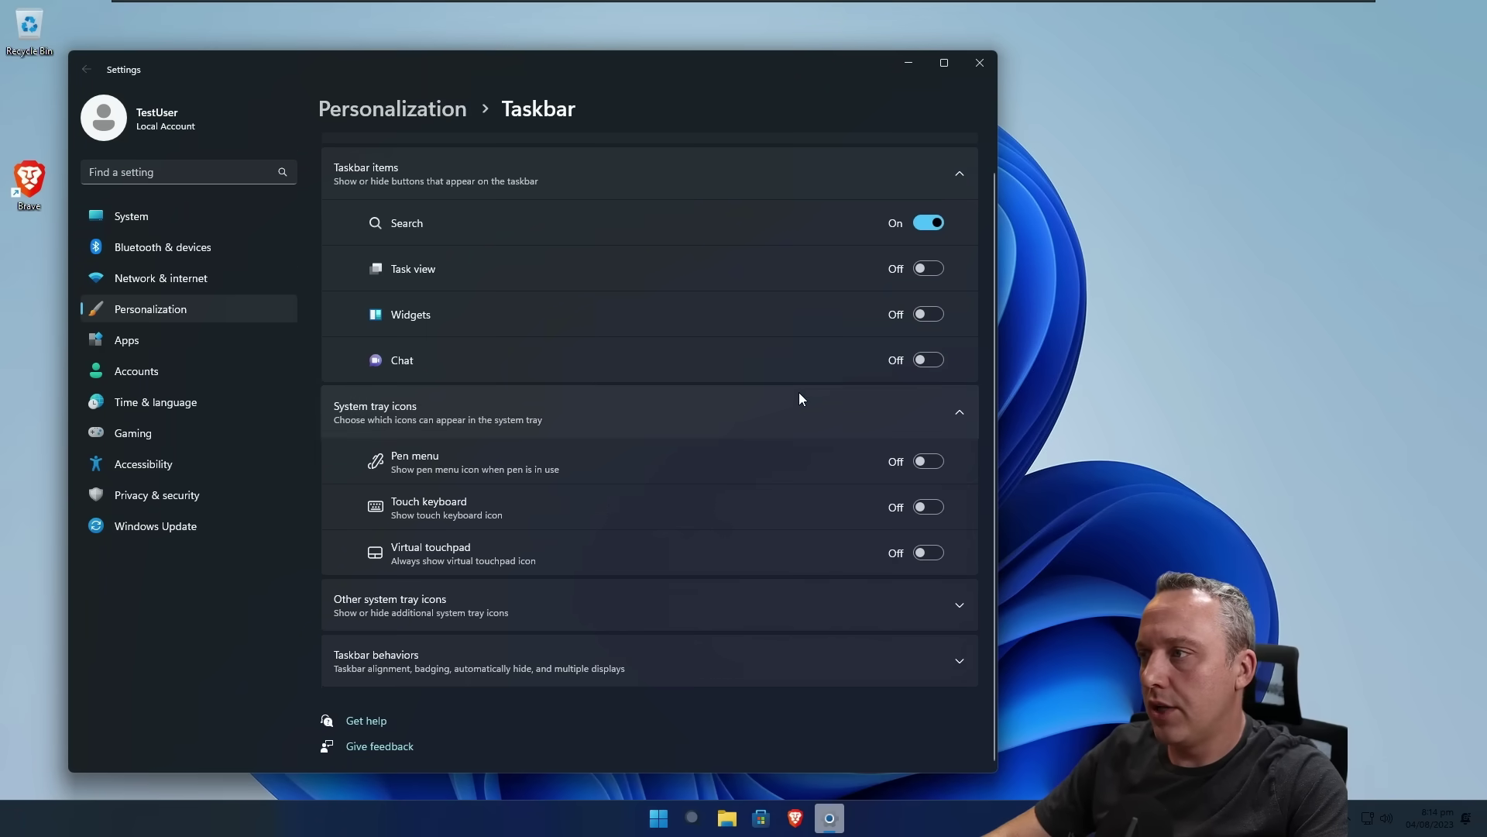
left_click(643, 660)
left_click(911, 351)
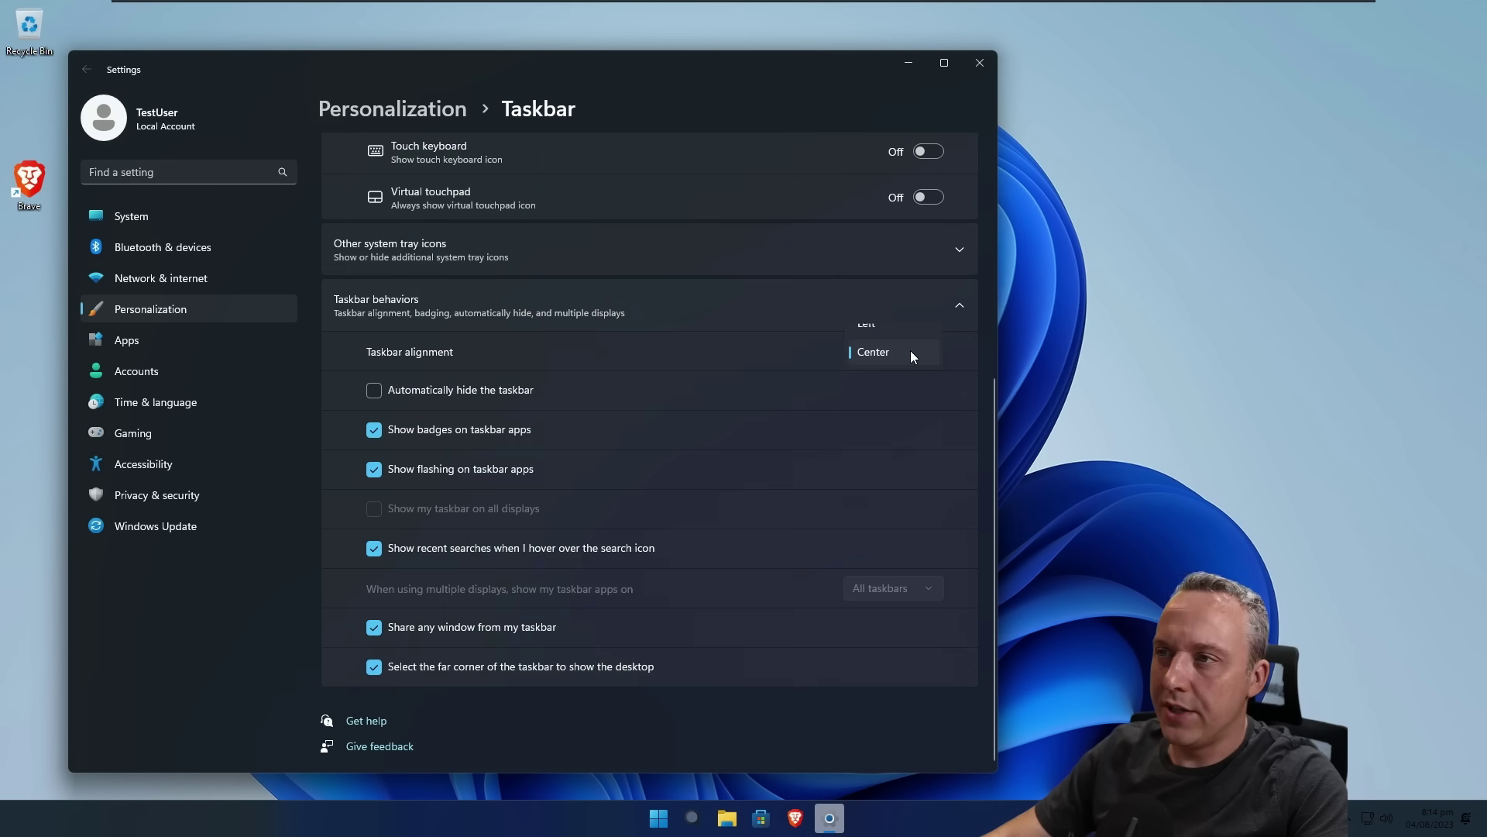
left_click(878, 323)
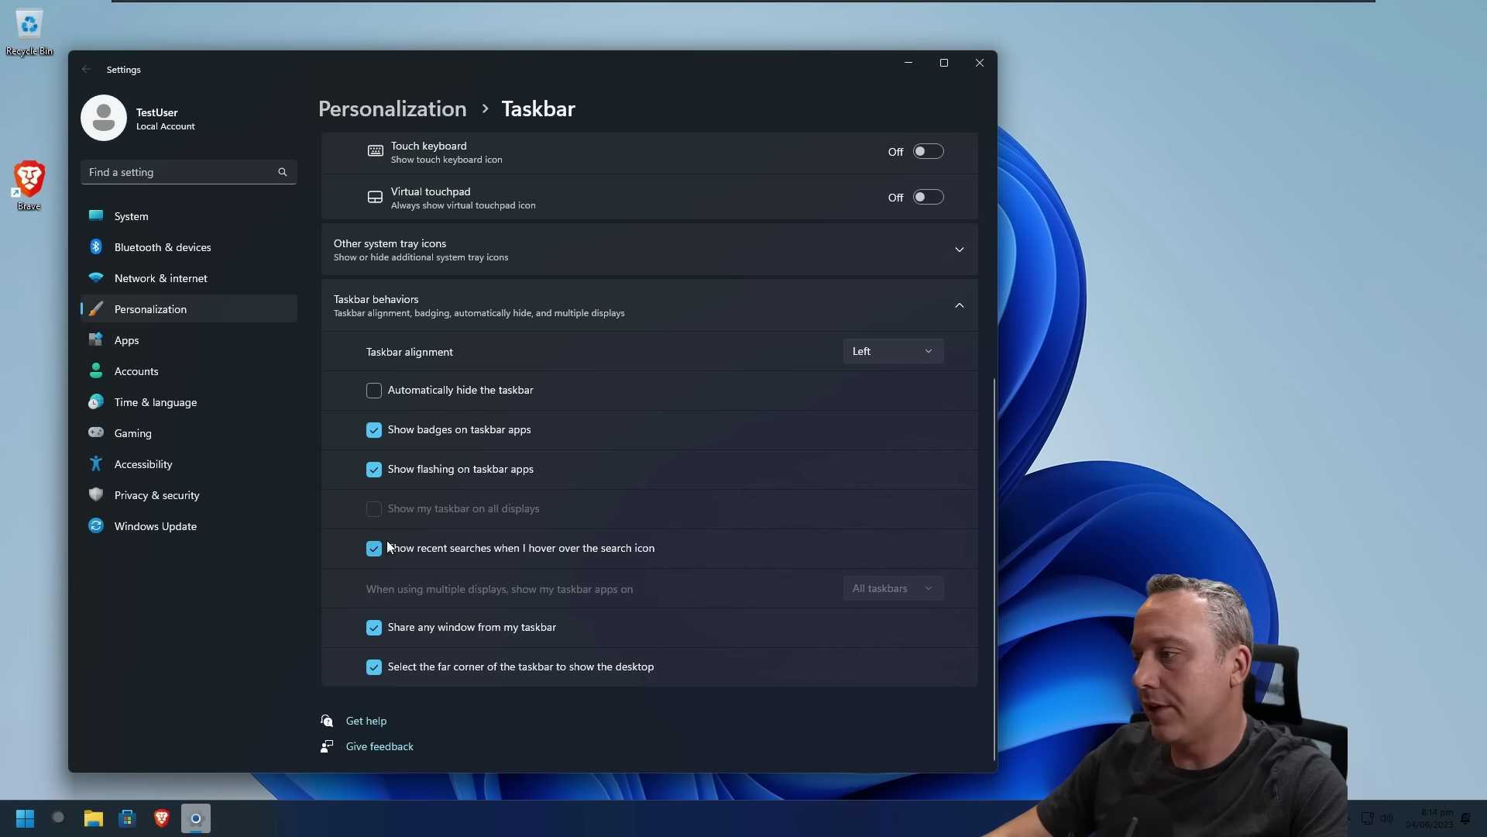
left_click(981, 64)
left_click_drag(29, 180, 29, 29)
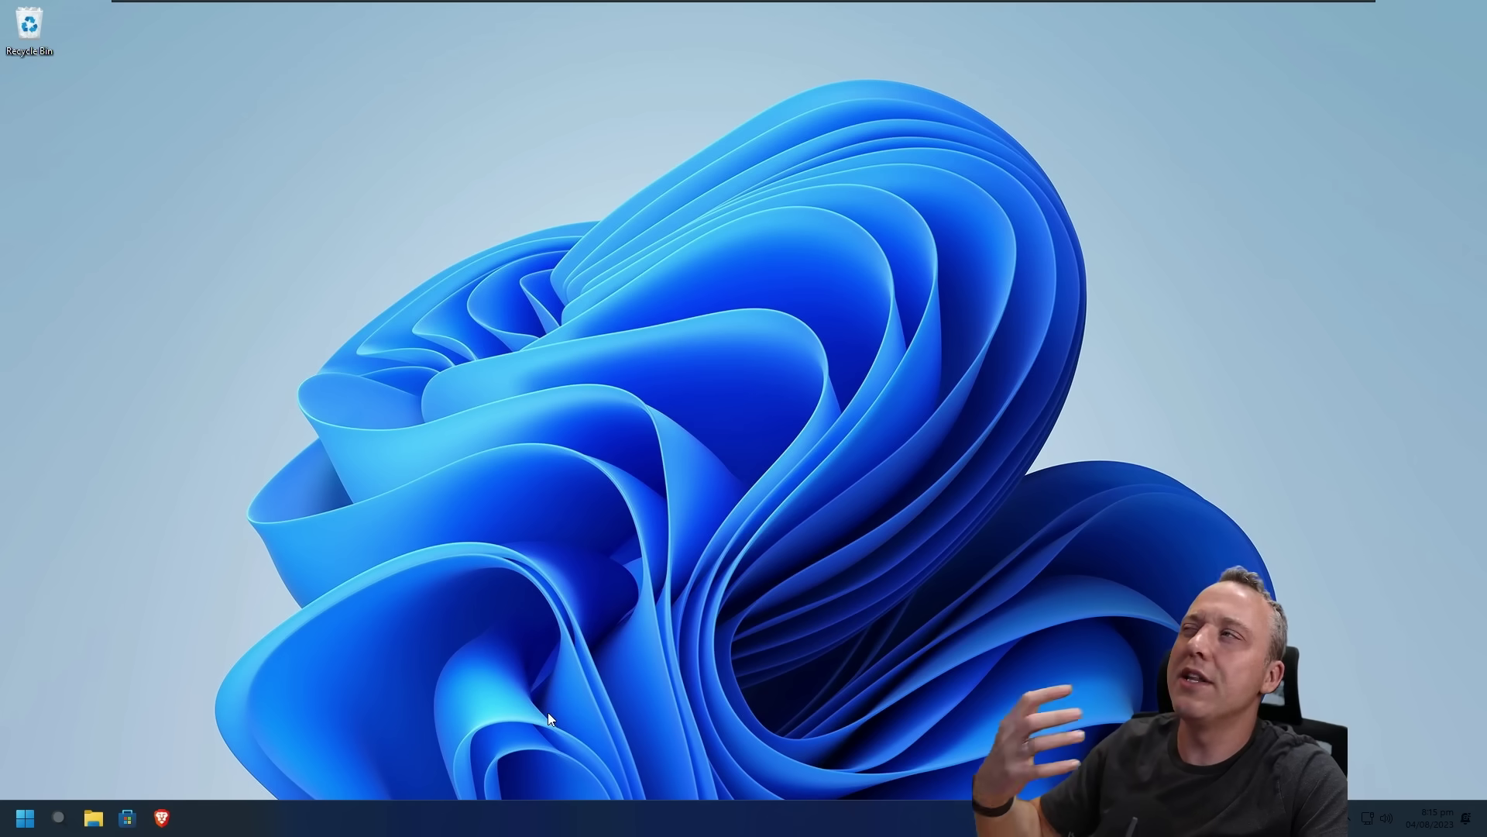
Step: Restart the virtual machine from the Start button's quick-link menu
right_click(24, 818)
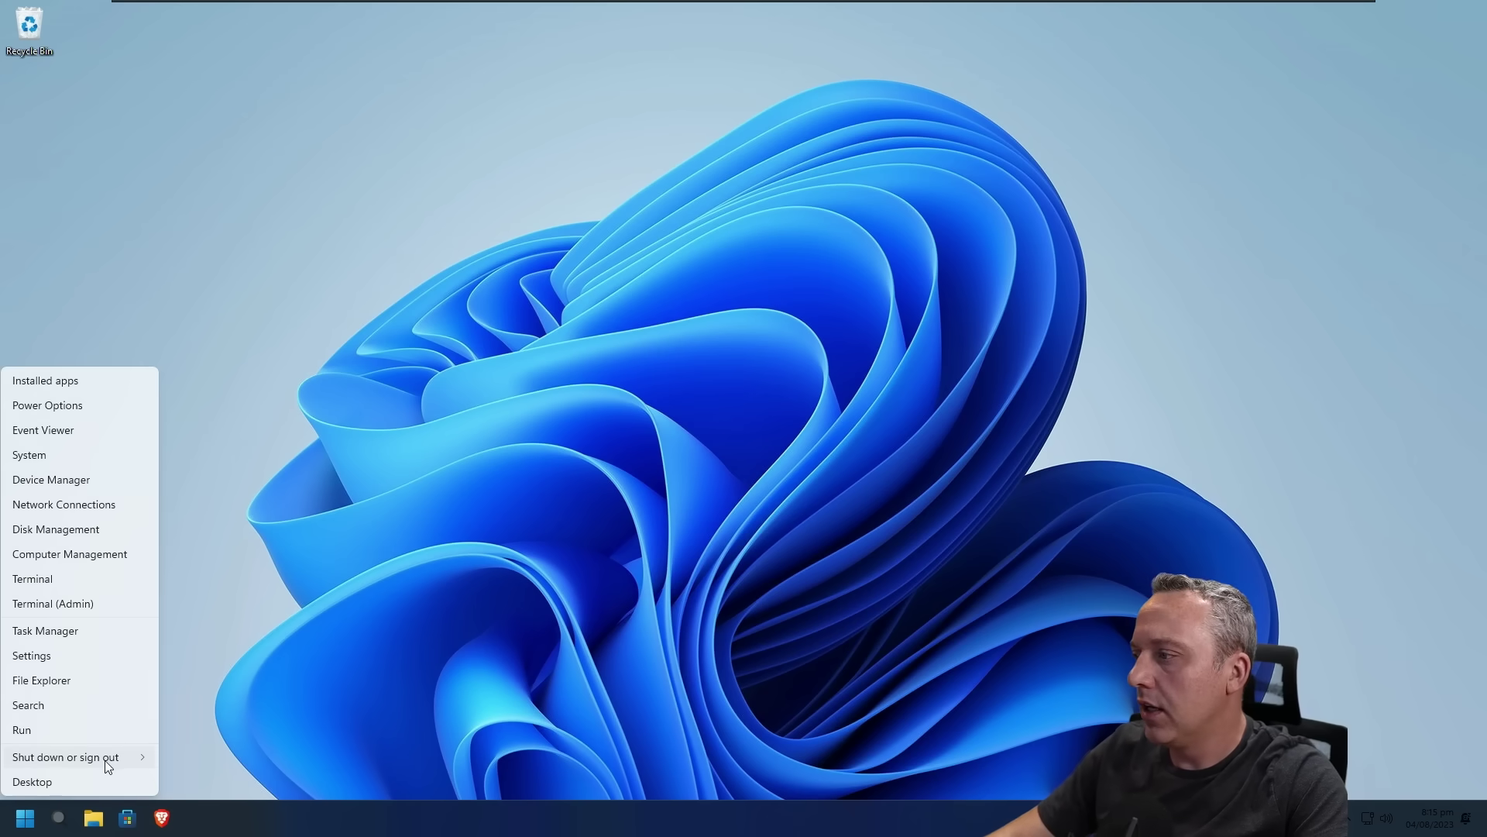
mouse_move(107, 760)
left_click(210, 755)
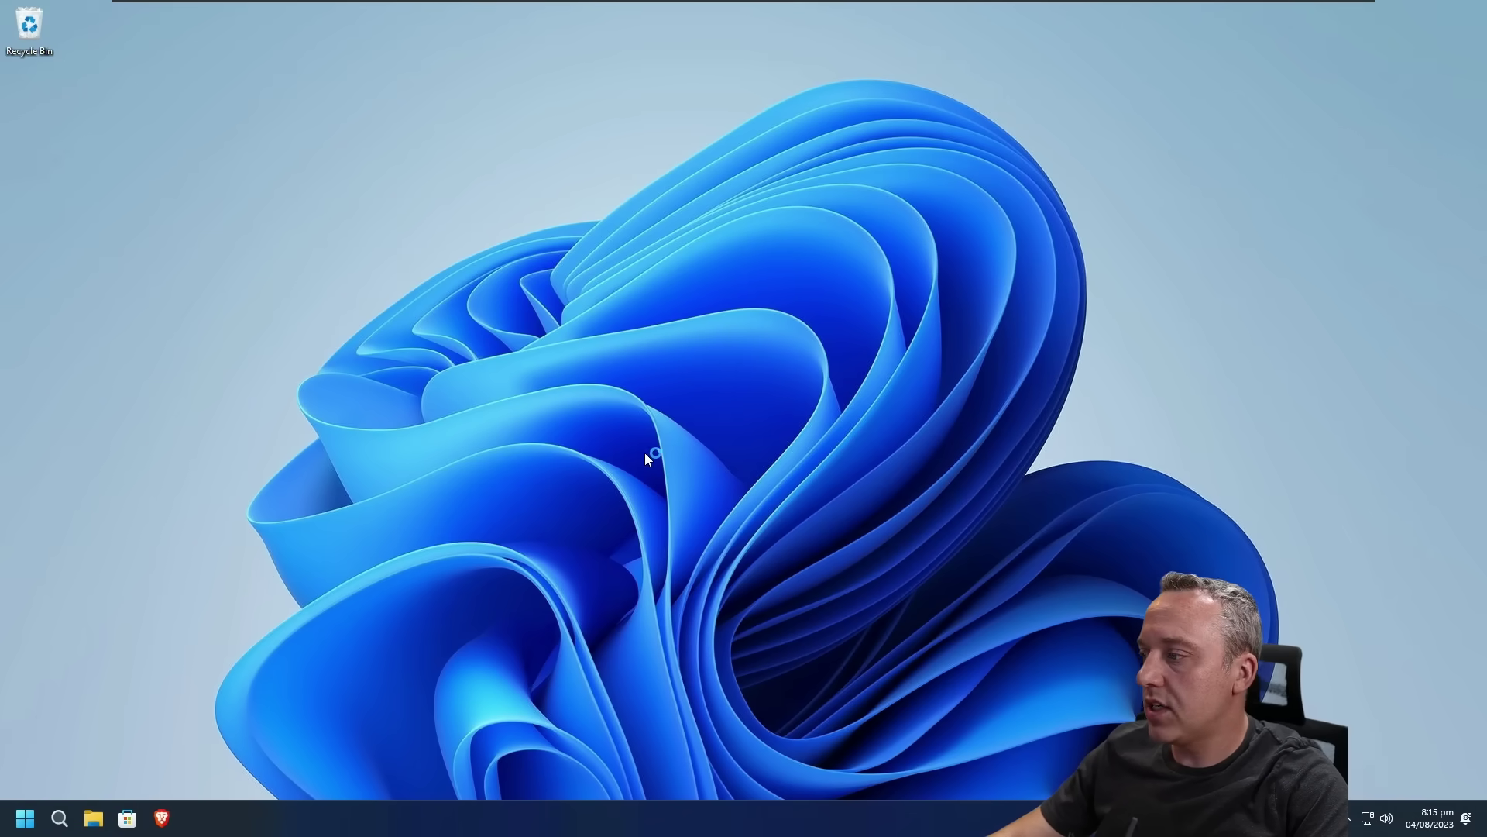
Step: After the reboot, glance at Start and Windows search, then dismiss search with Esc
left_click(29, 823)
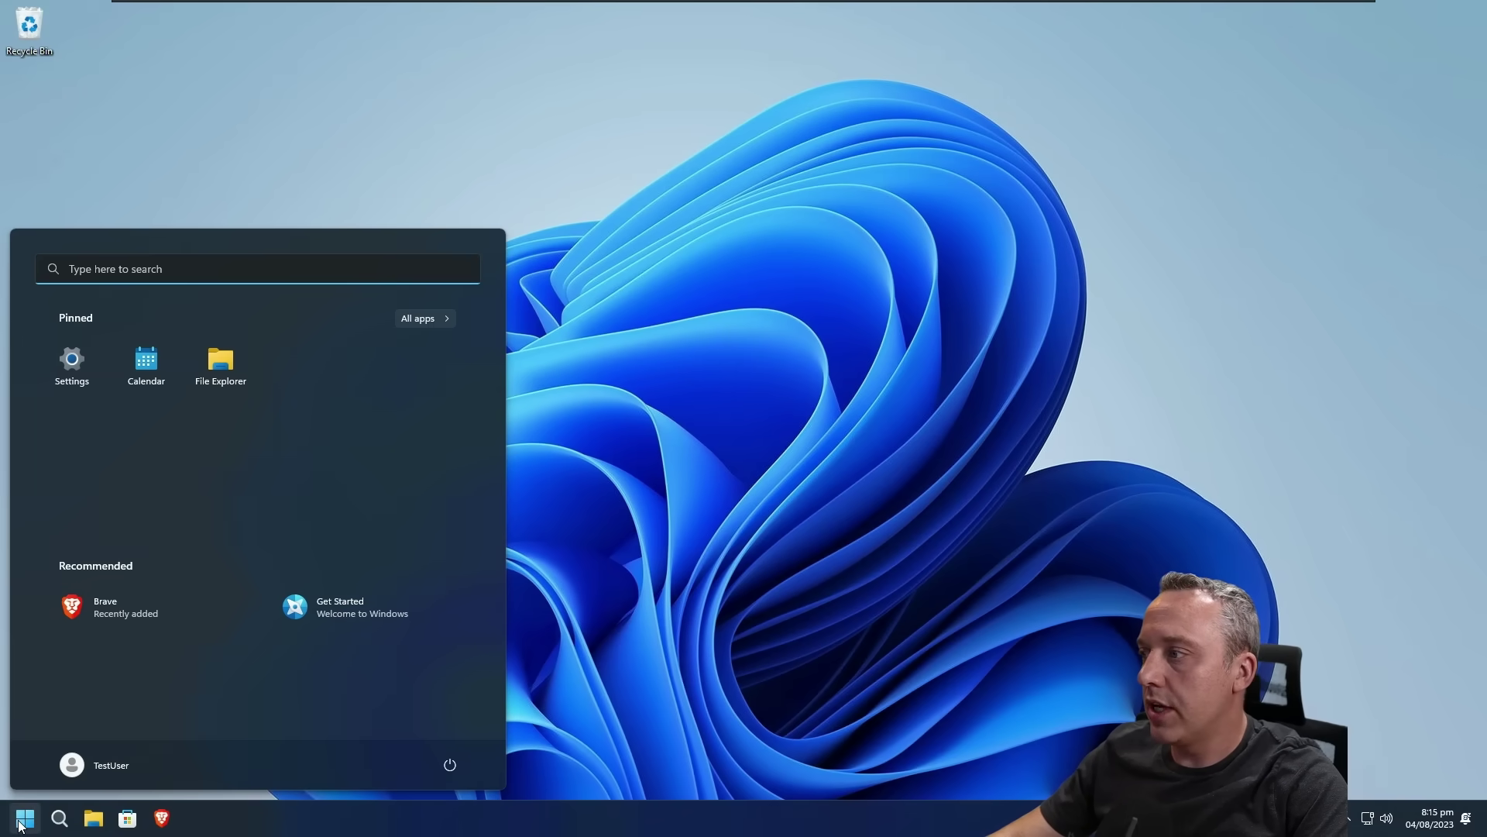
left_click(59, 818)
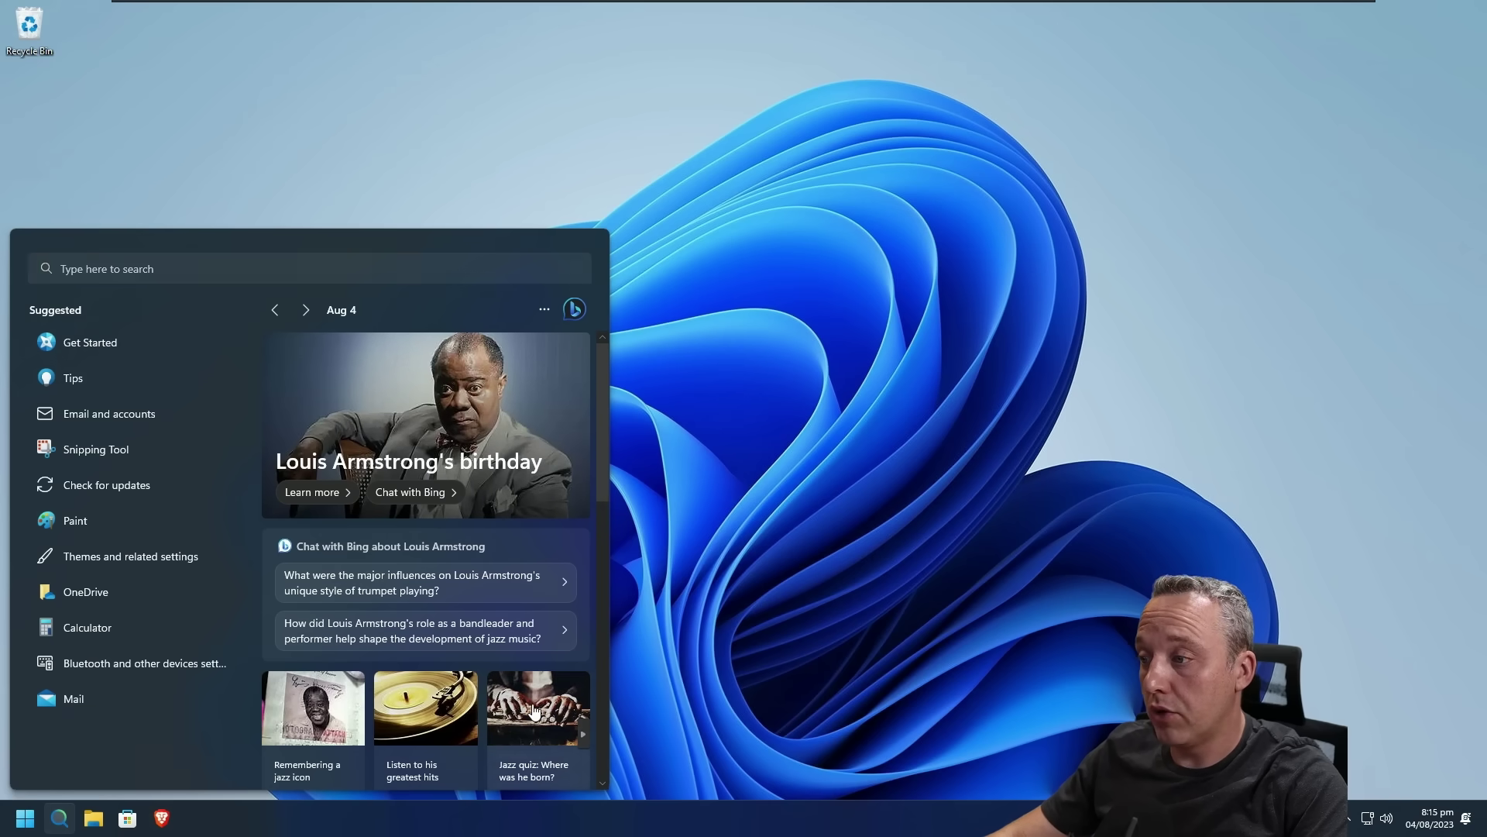
key("Escape")
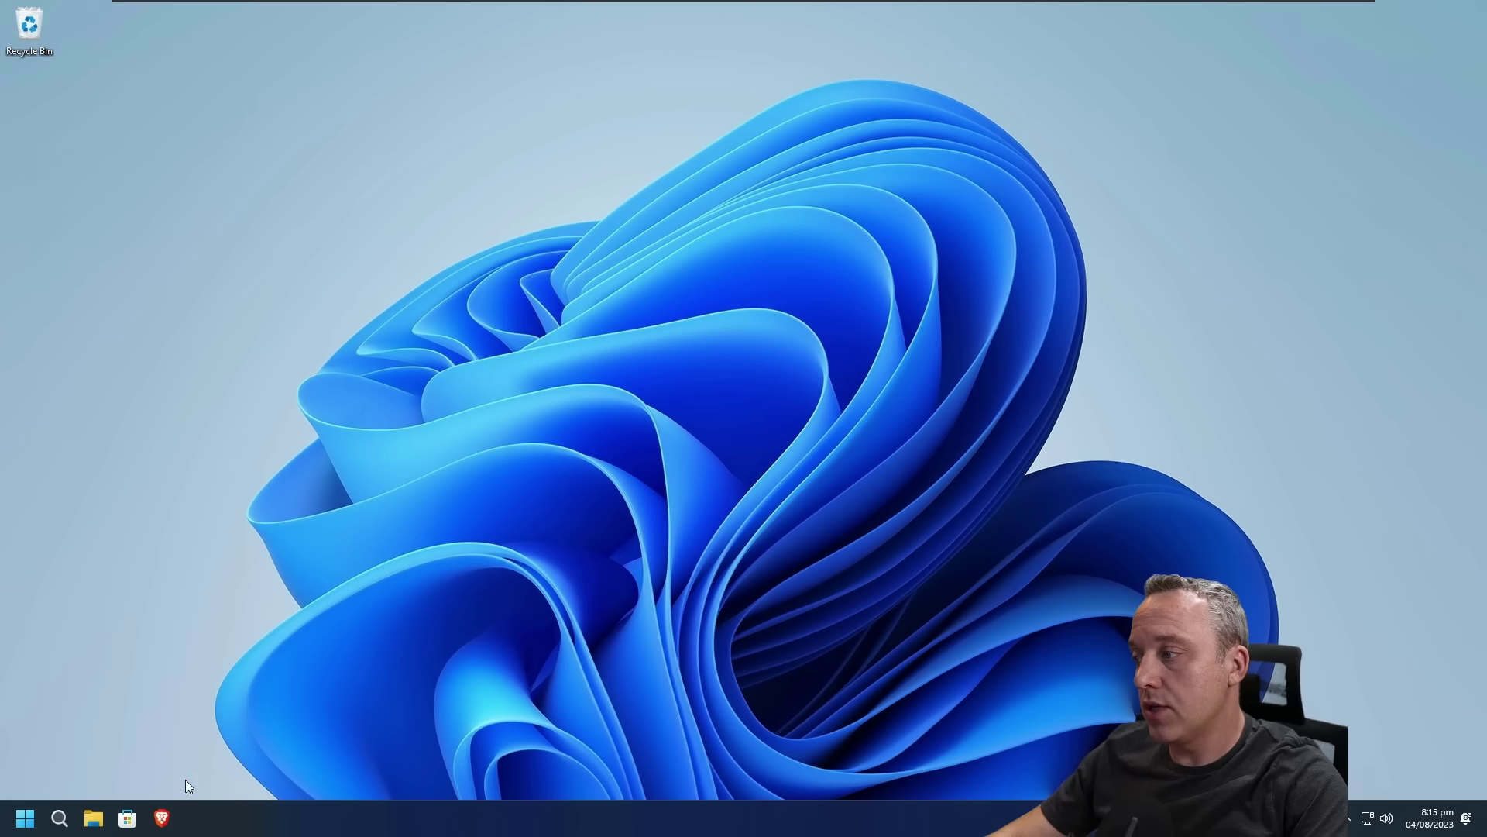
Step: Make Brave the default browser, skip import, untick both data-sharing options, and close it
left_click(170, 825)
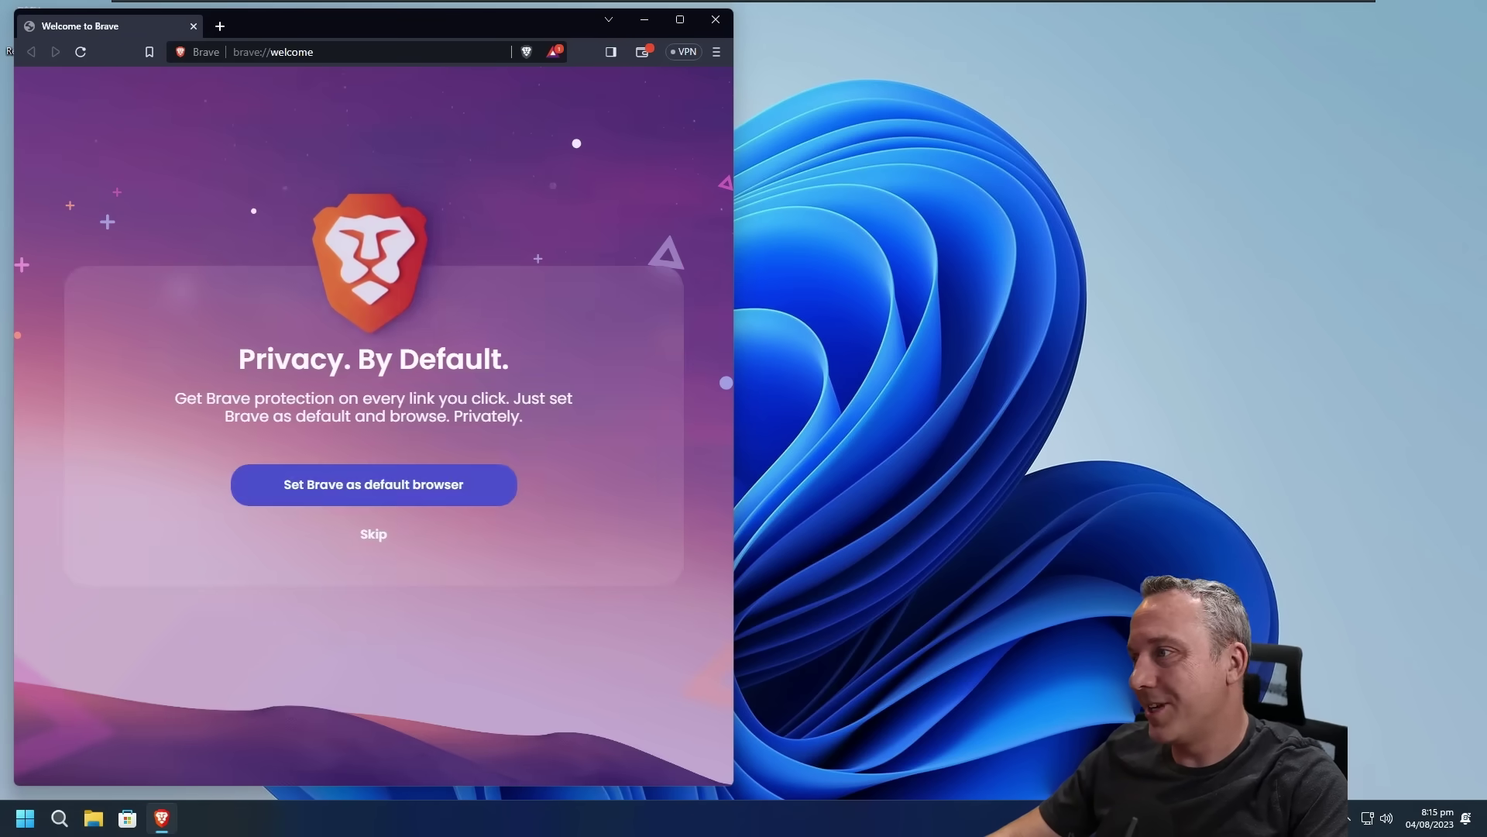
left_click(386, 494)
left_click(321, 583)
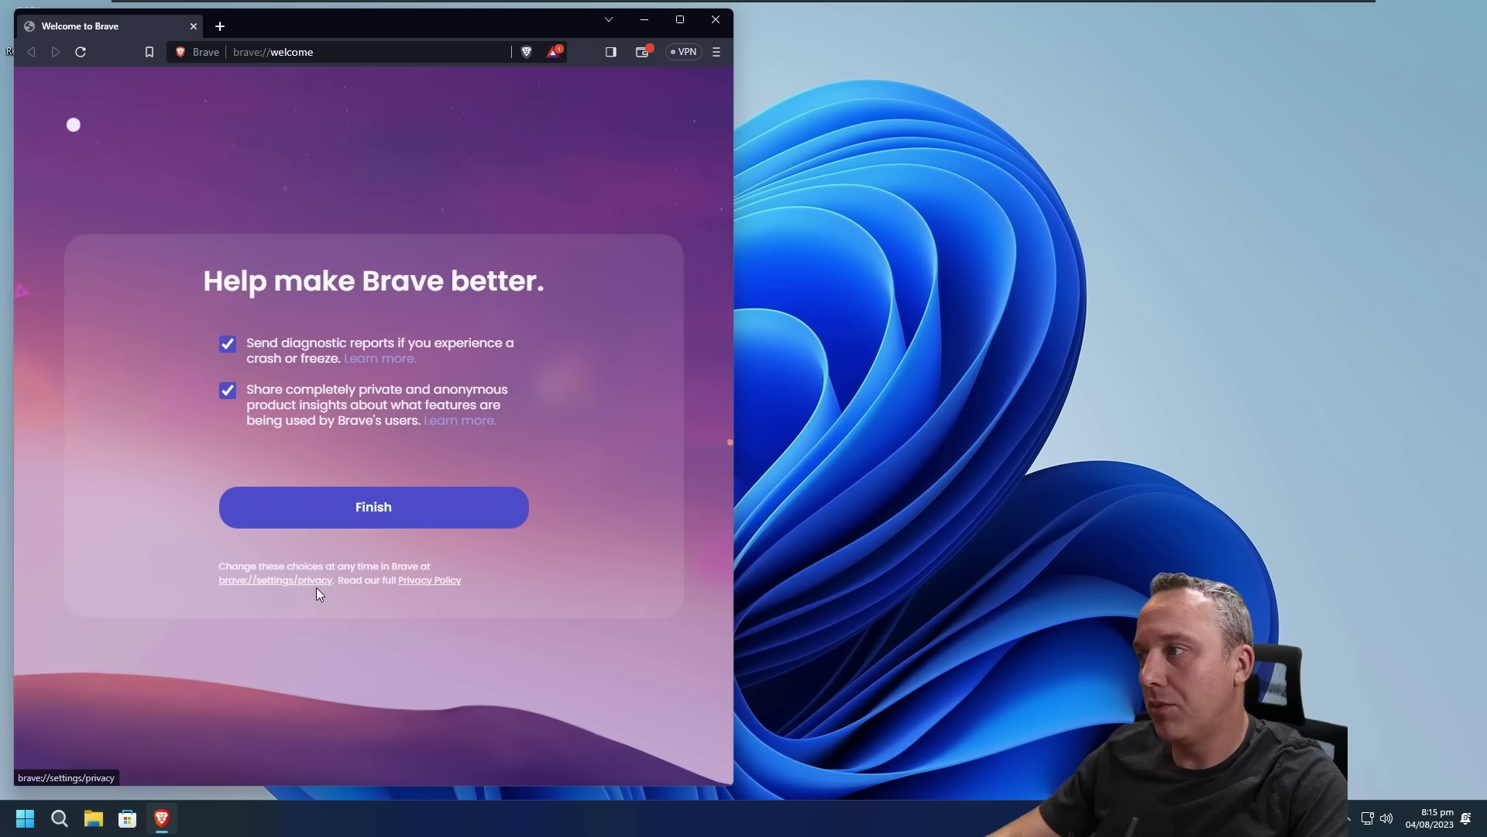
left_click(283, 407)
left_click(255, 352)
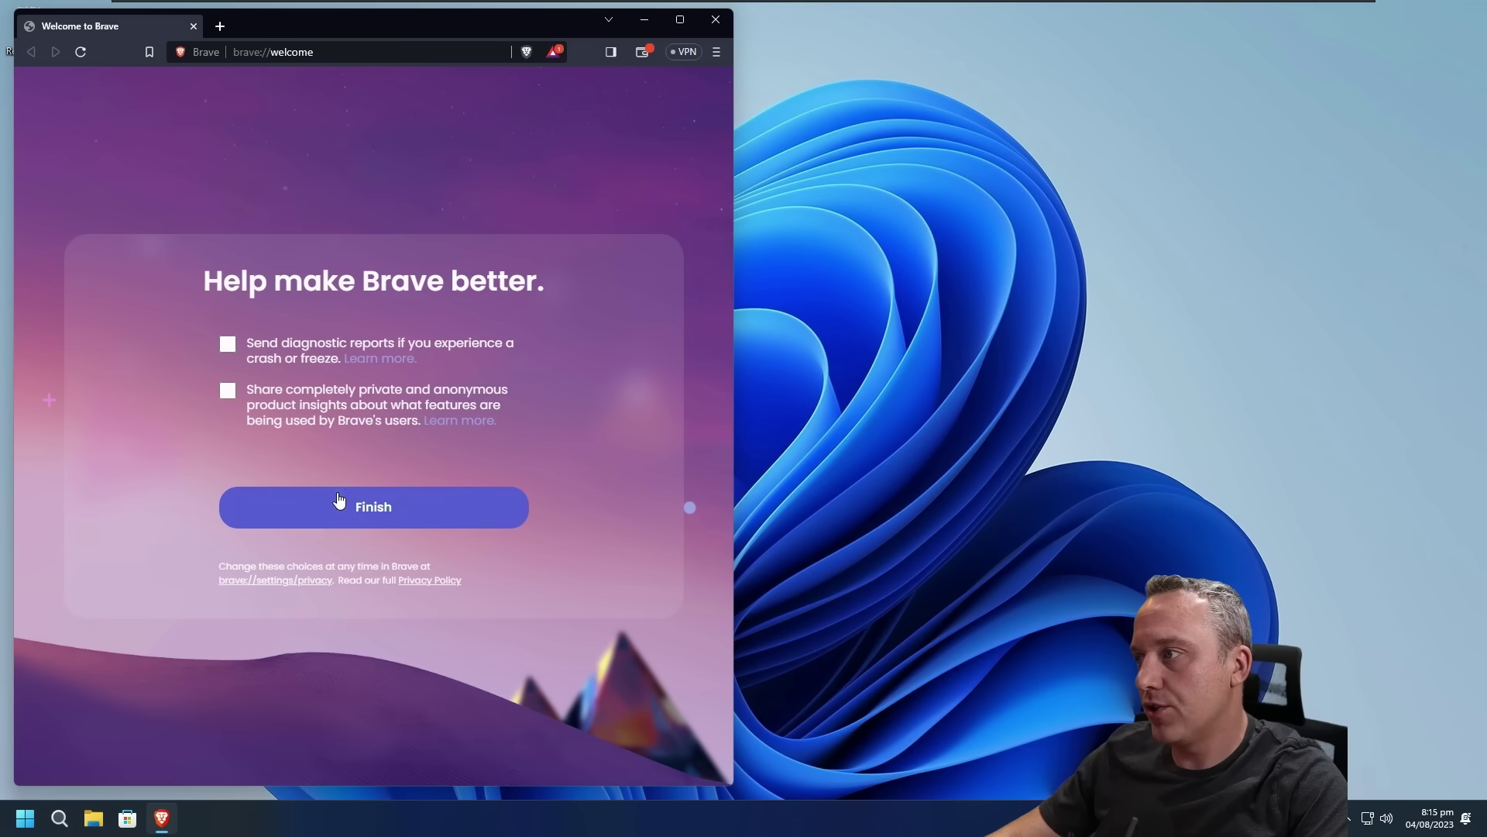
left_click(356, 506)
left_click(715, 19)
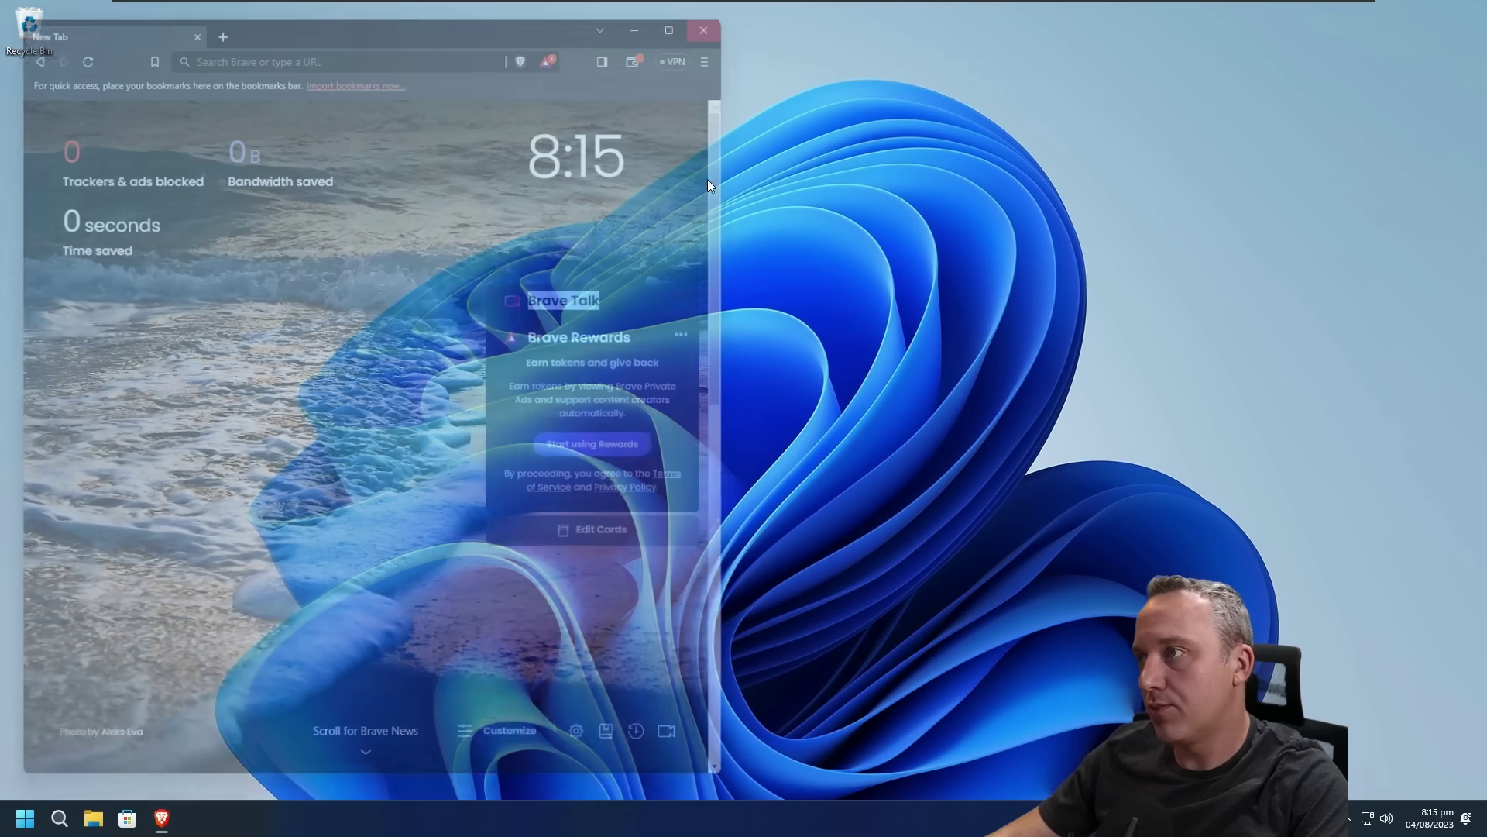
Step: Test web links via a Bing search from Windows search, confirm Brave version 1.56.20, then close Brave
left_click(25, 818)
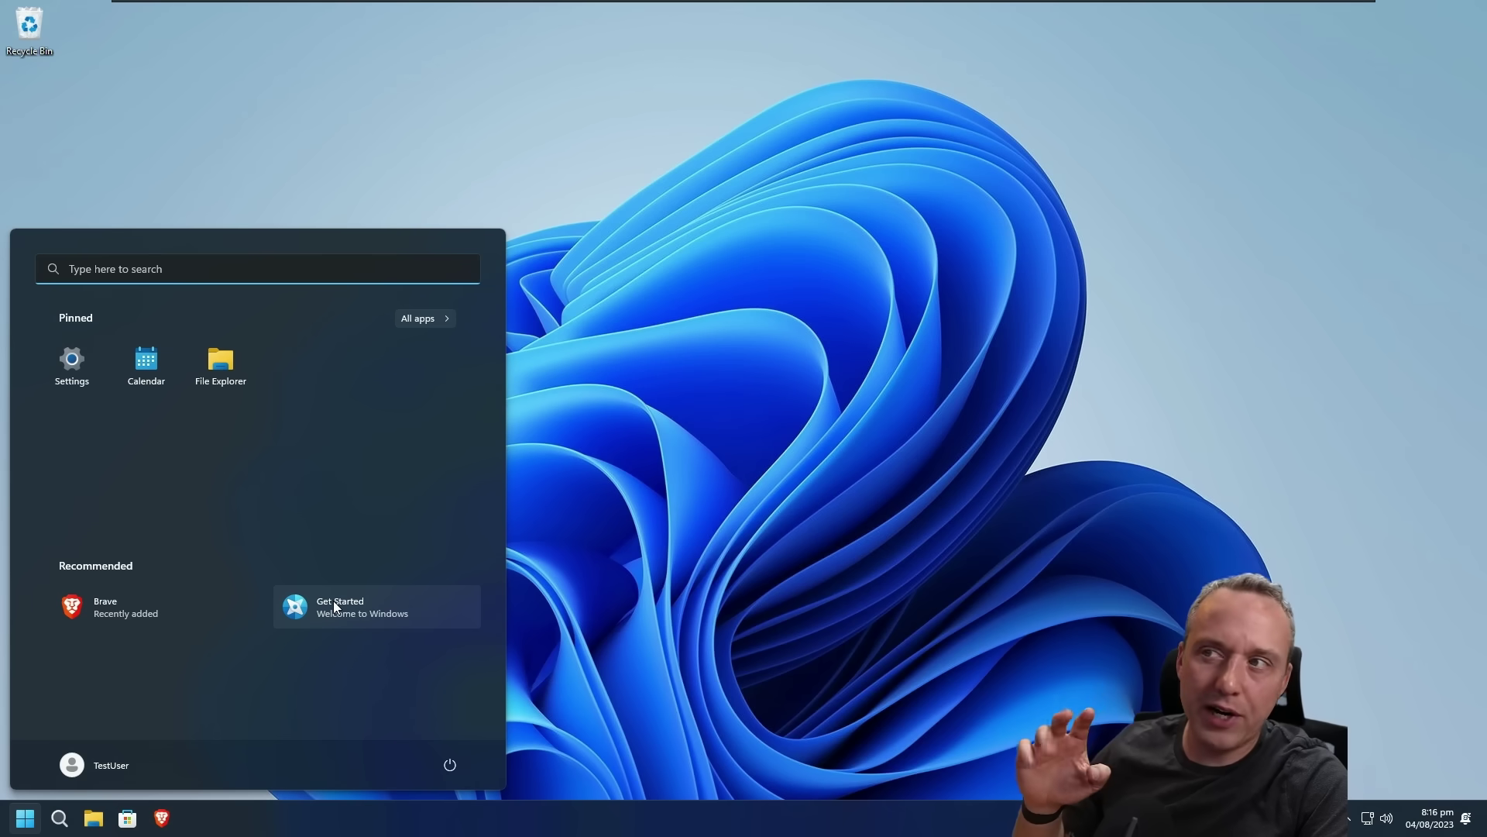
left_click(59, 818)
left_click(414, 499)
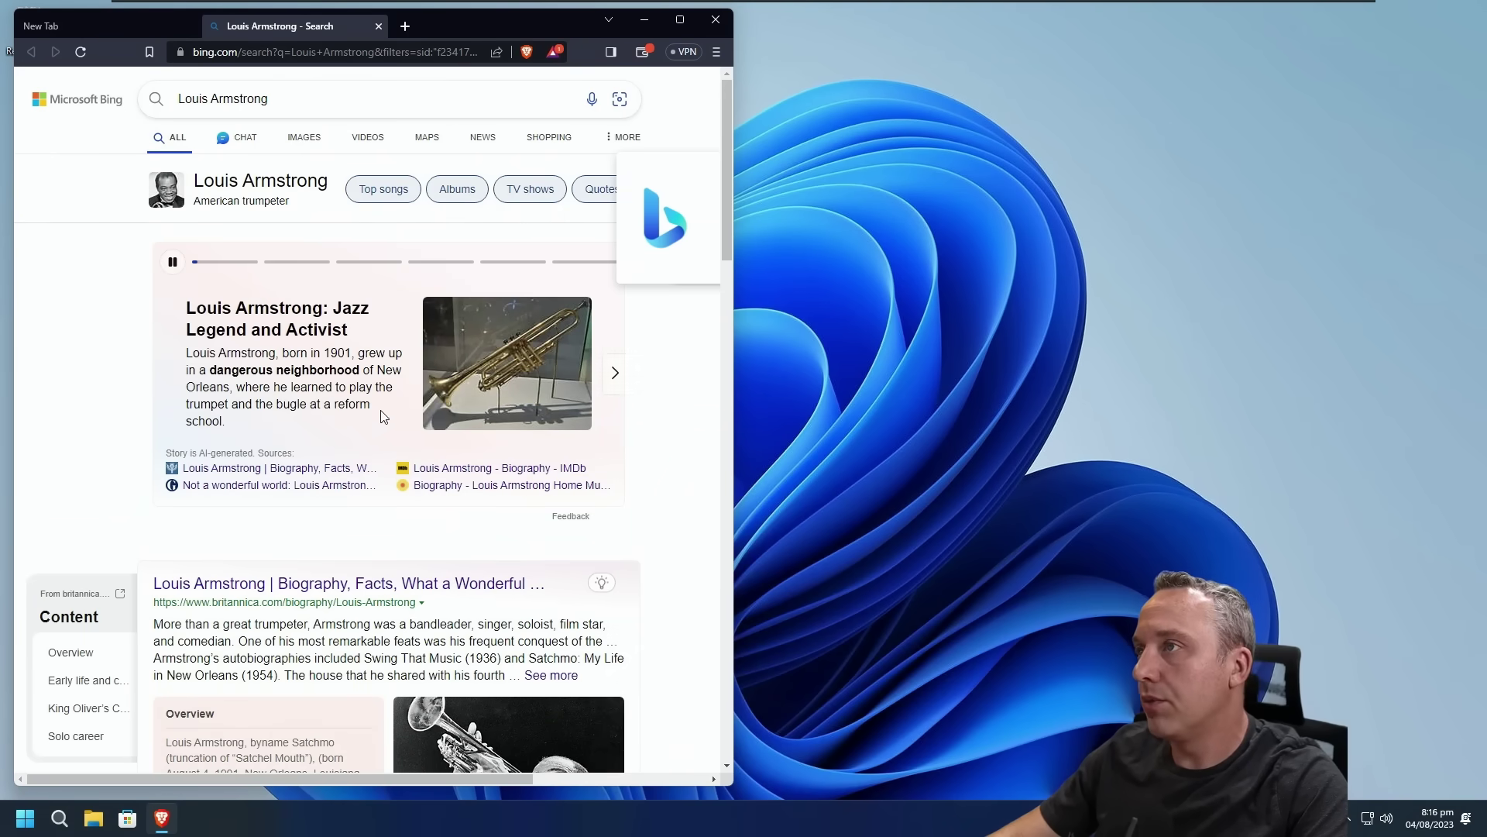
left_click(717, 52)
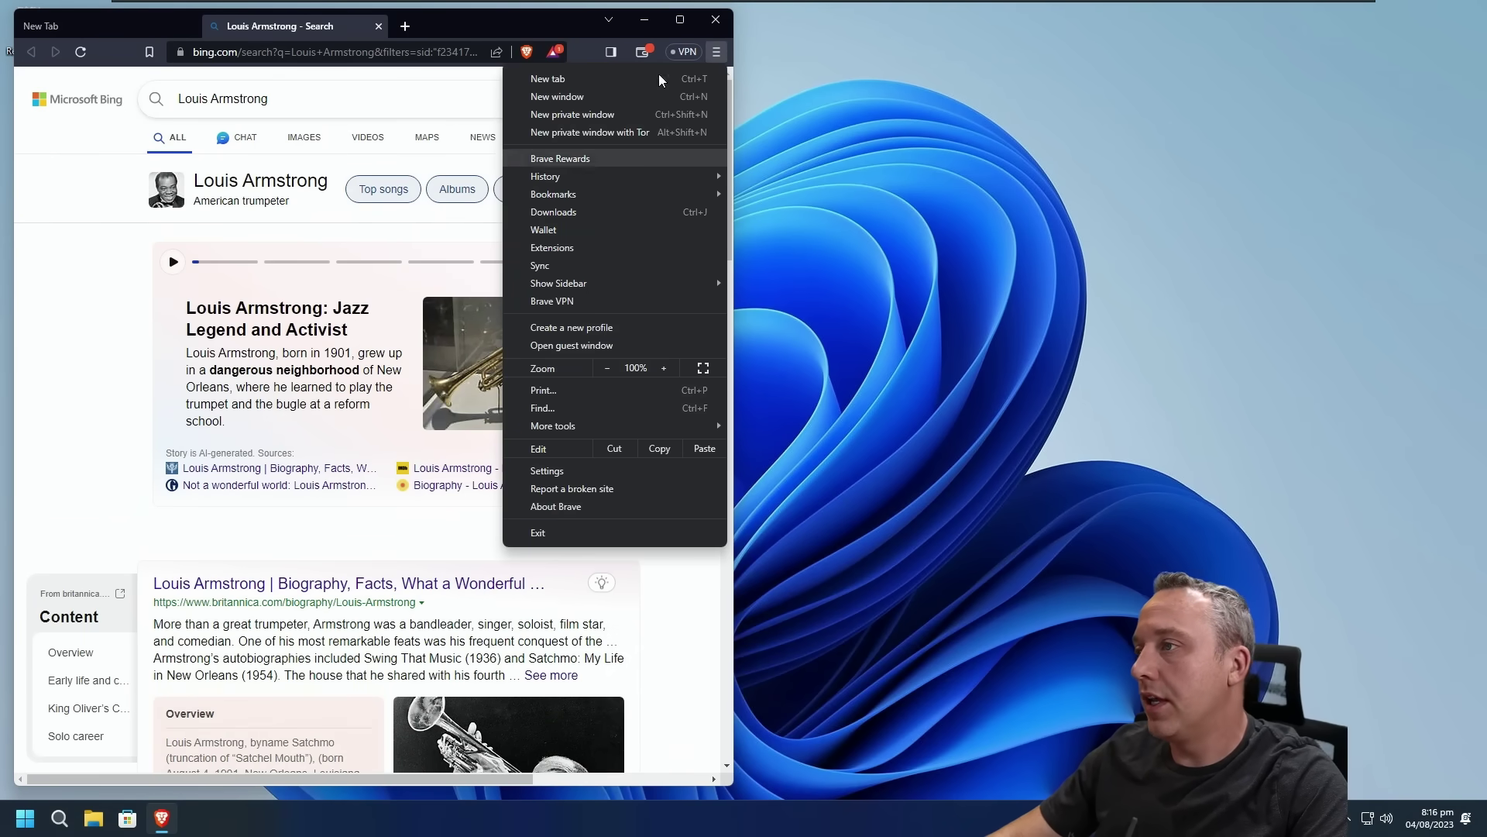
left_click(555, 506)
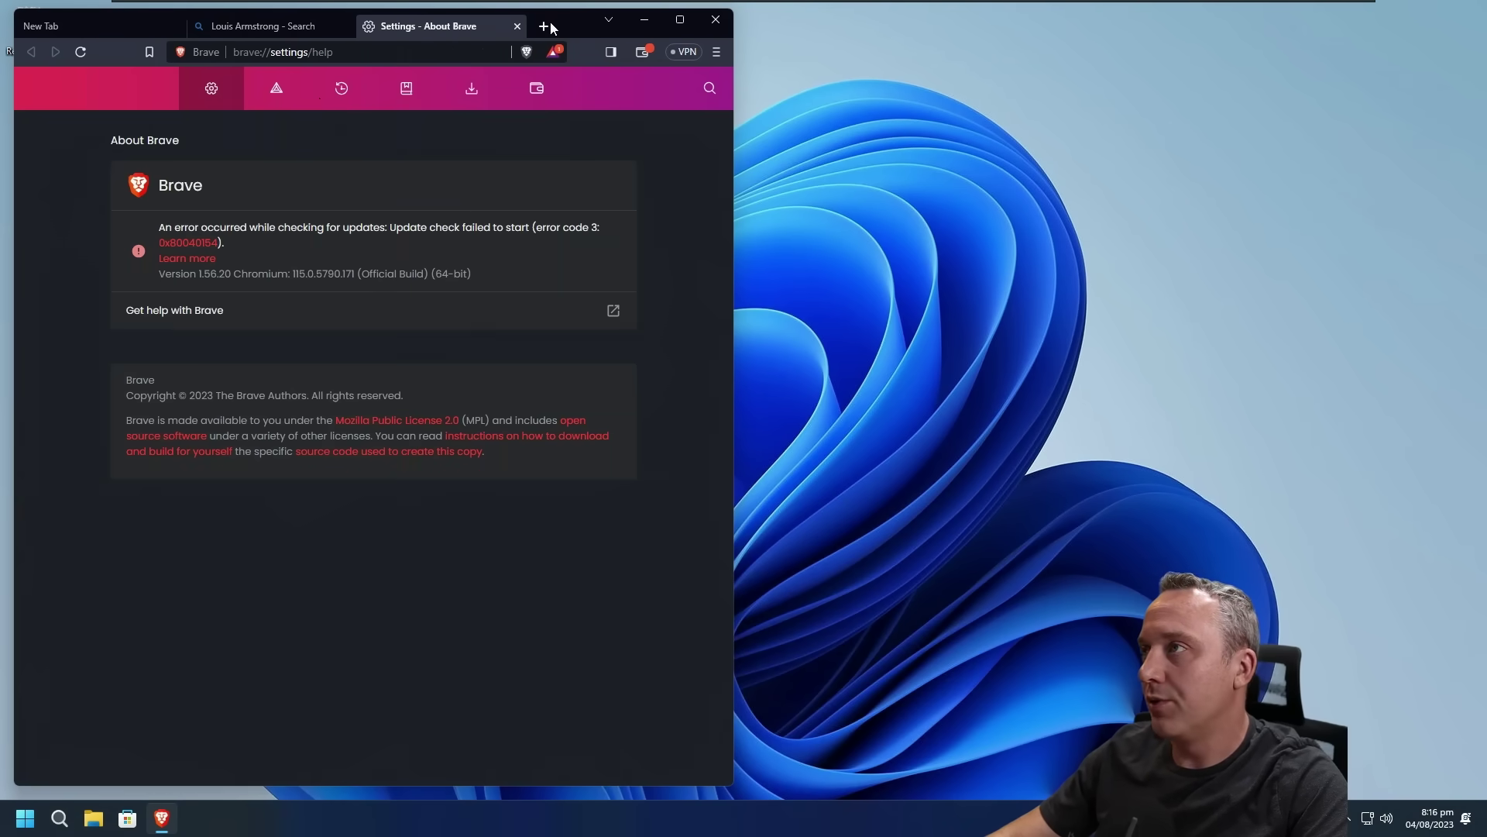
left_click(518, 26)
left_click(348, 26)
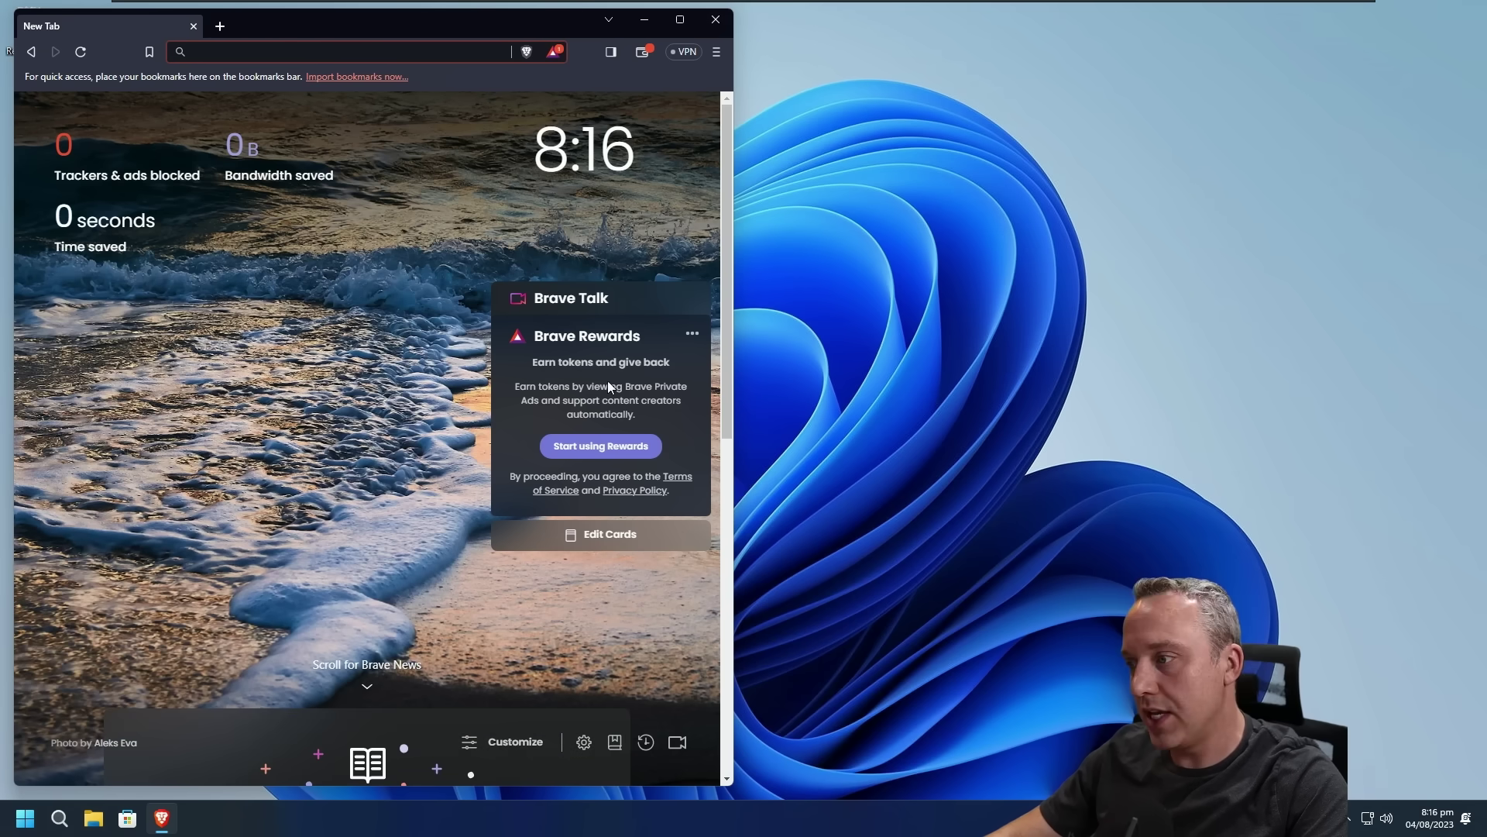
left_click(715, 19)
Step: Open Task Manager with Ctrl+Shift+Esc on the CPU Performance page, showing 85 processes
right_click(293, 813)
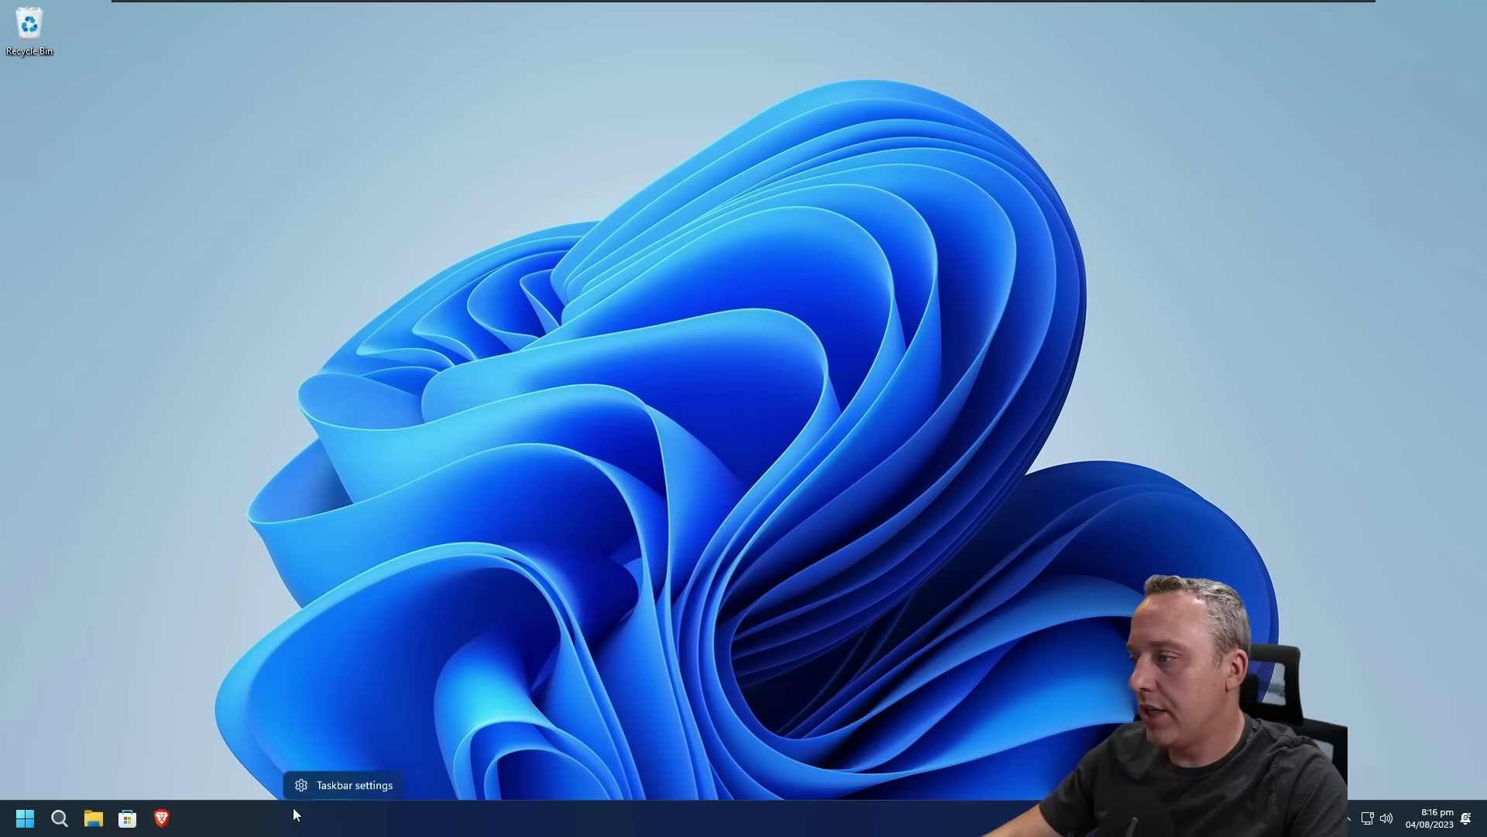
left_click(341, 786)
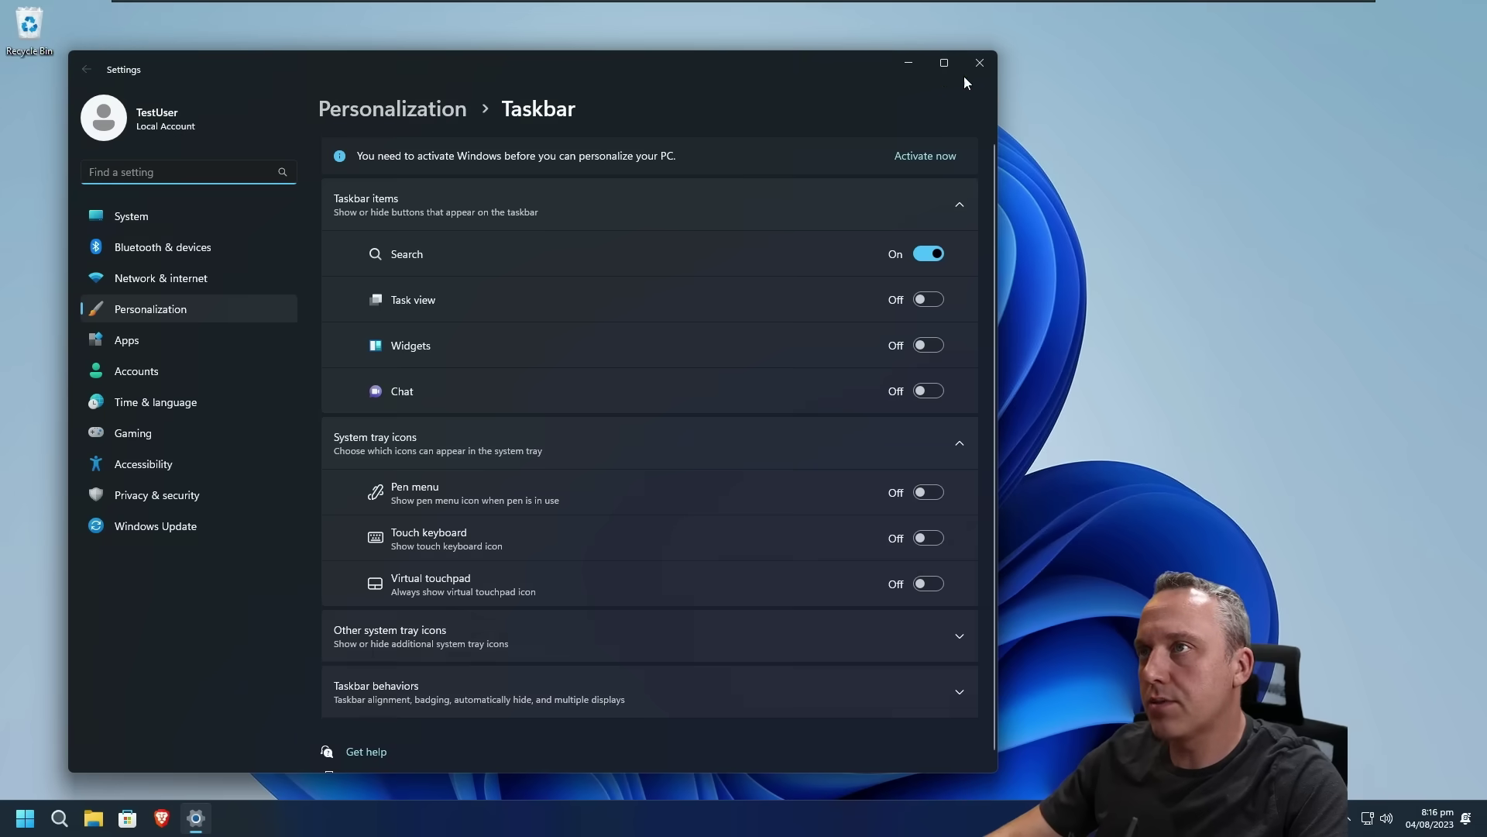
left_click(979, 63)
key("ctrl+shift+Escape")
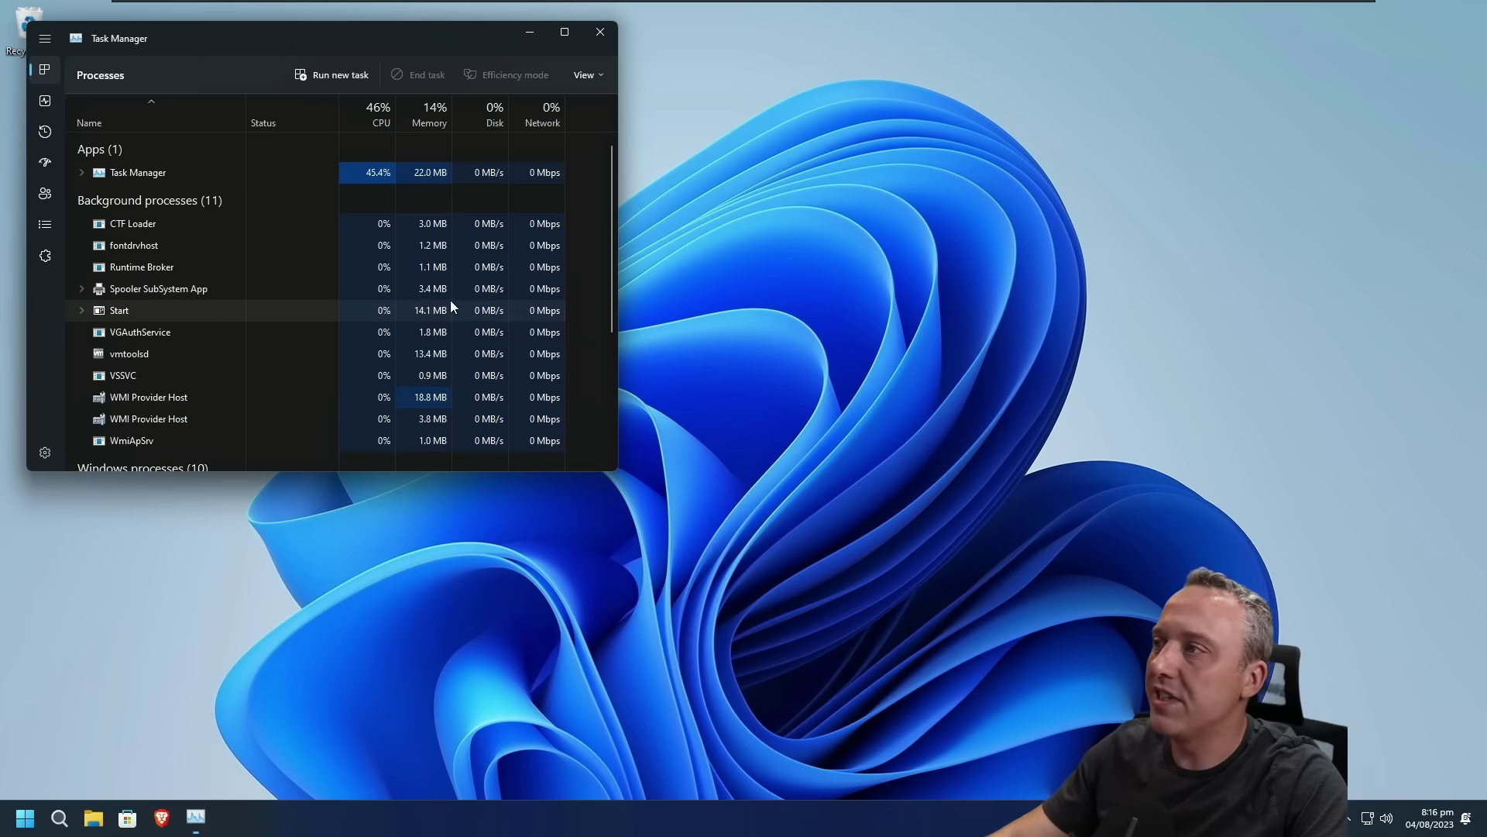
left_click(45, 100)
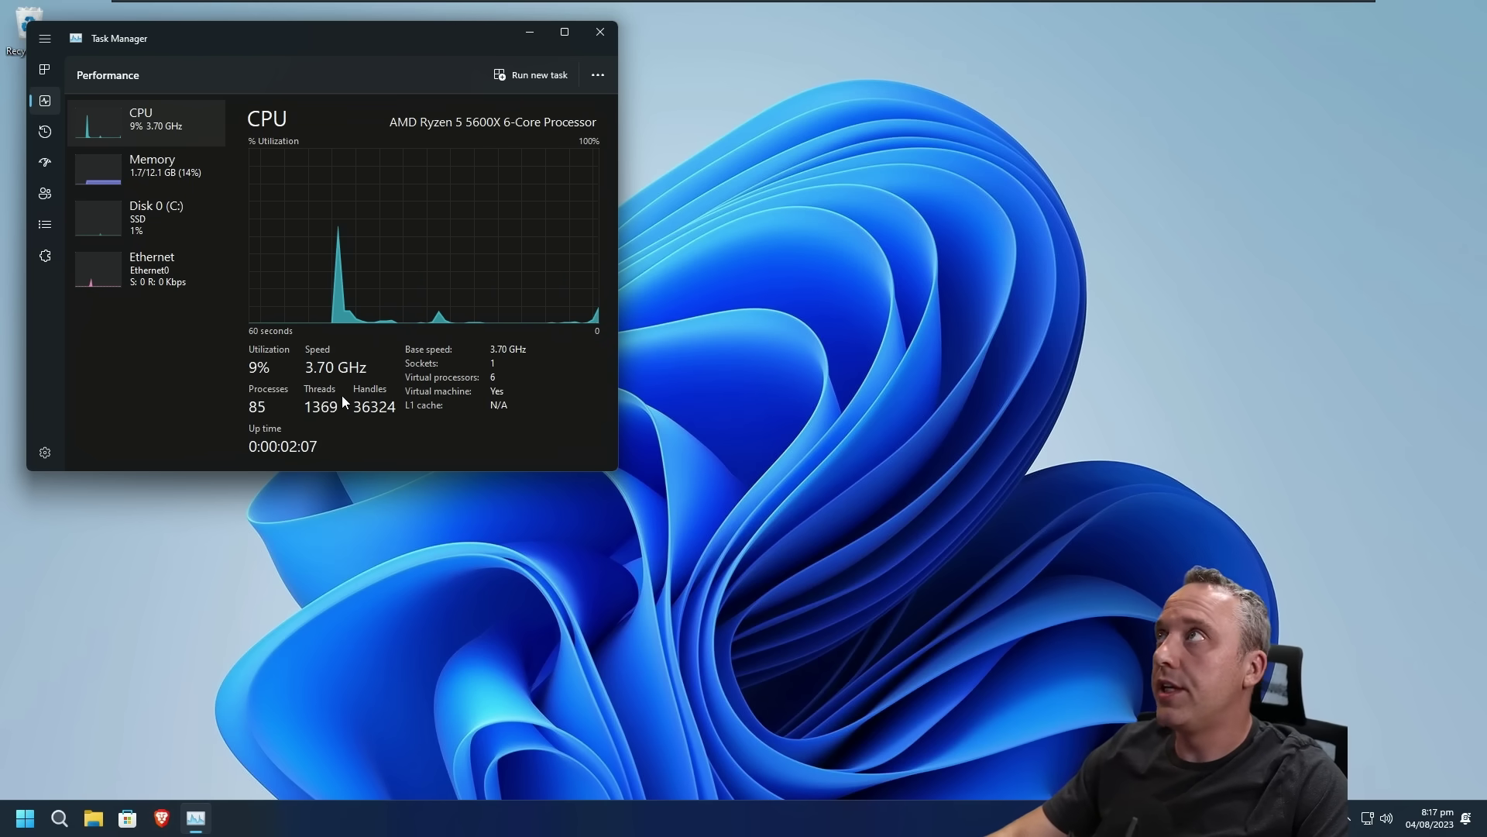
left_click(23, 824)
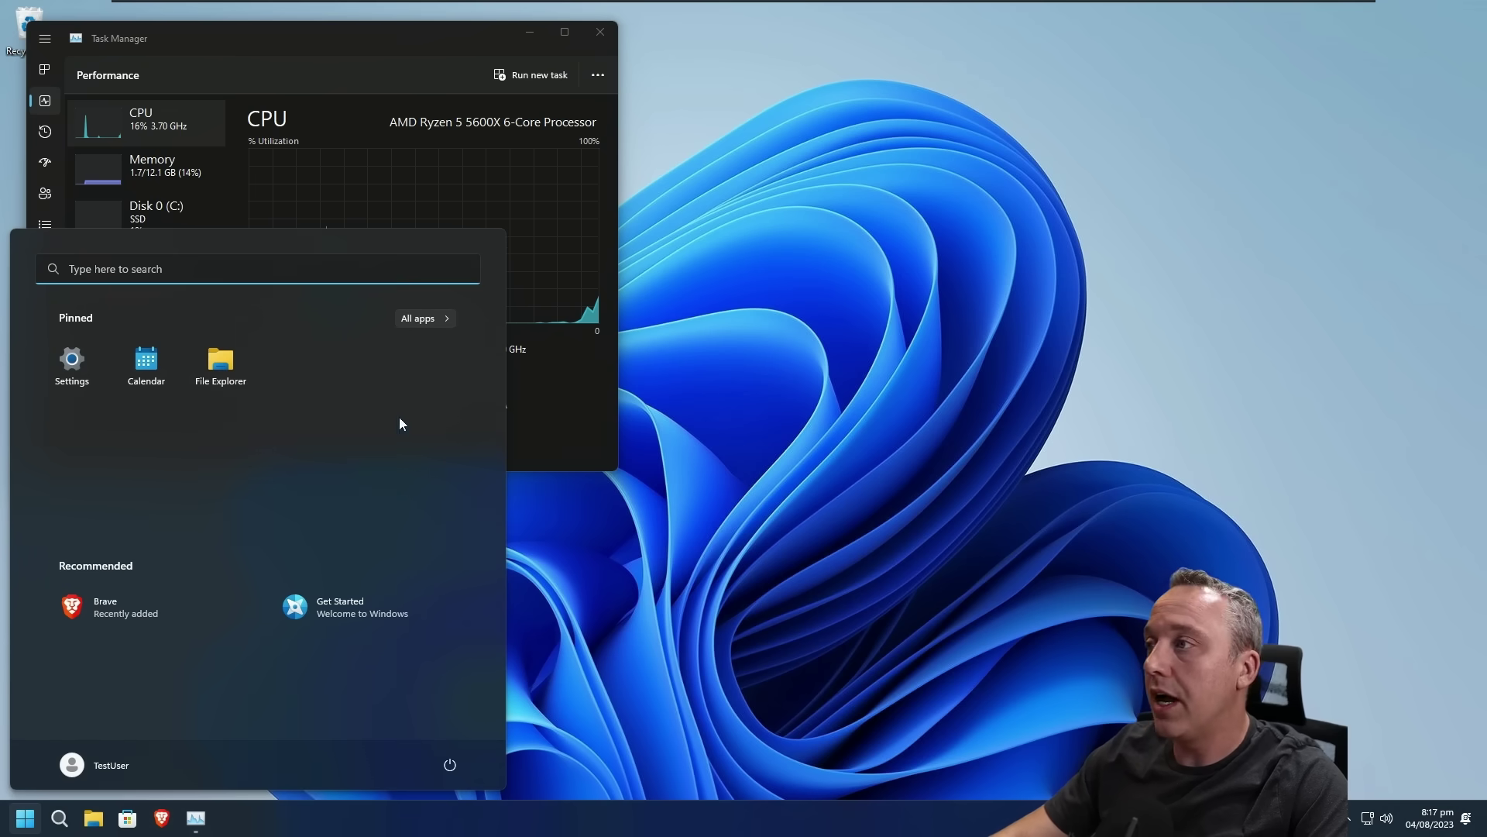
Step: Scroll through the All apps list in Start, then close Start and Task Manager
left_click(425, 318)
scroll(240, 496, "down", 10)
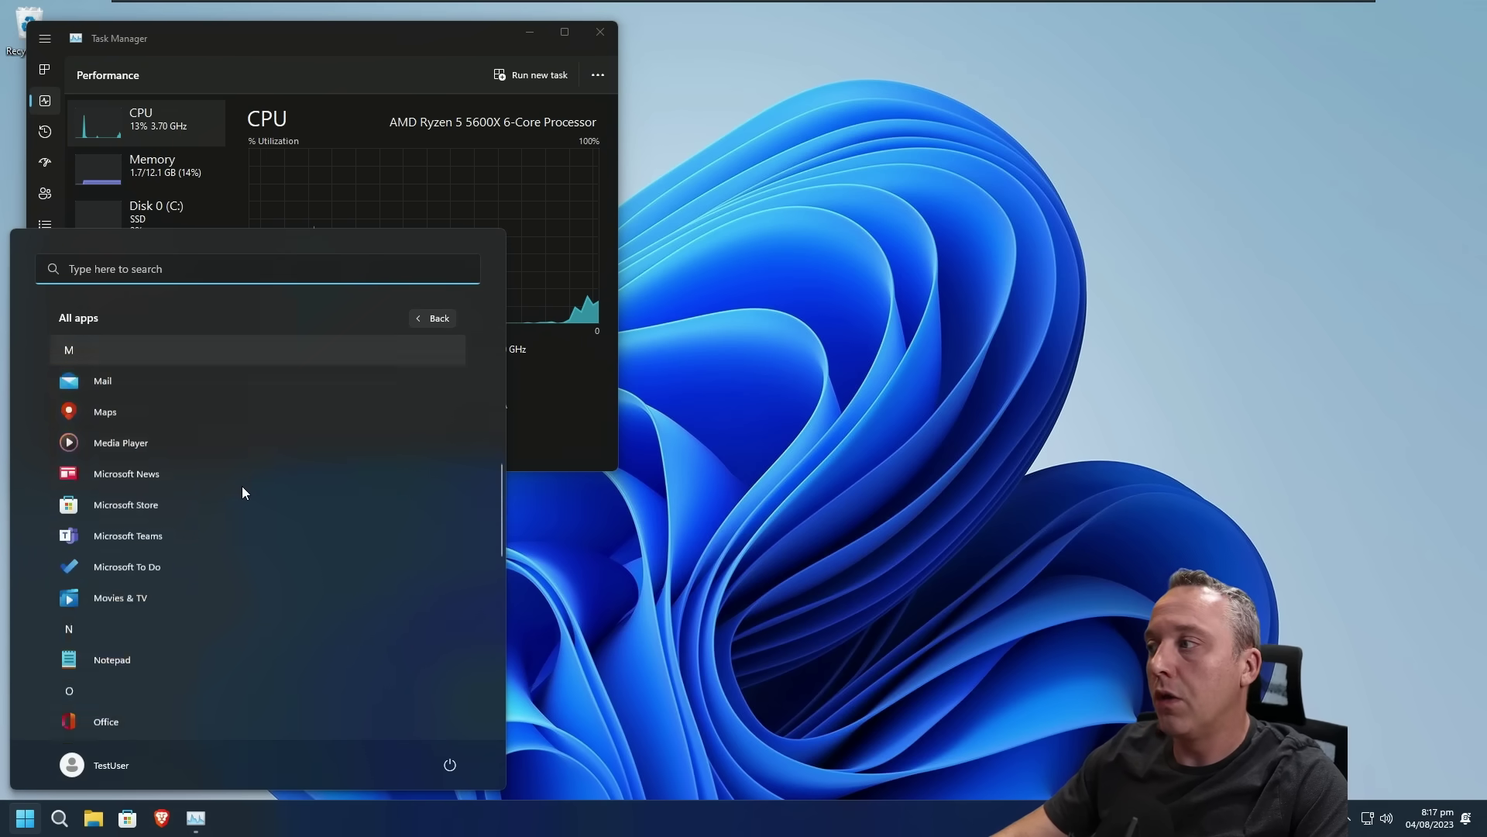
scroll(242, 496, "down", 3)
scroll(319, 565, "up", 15)
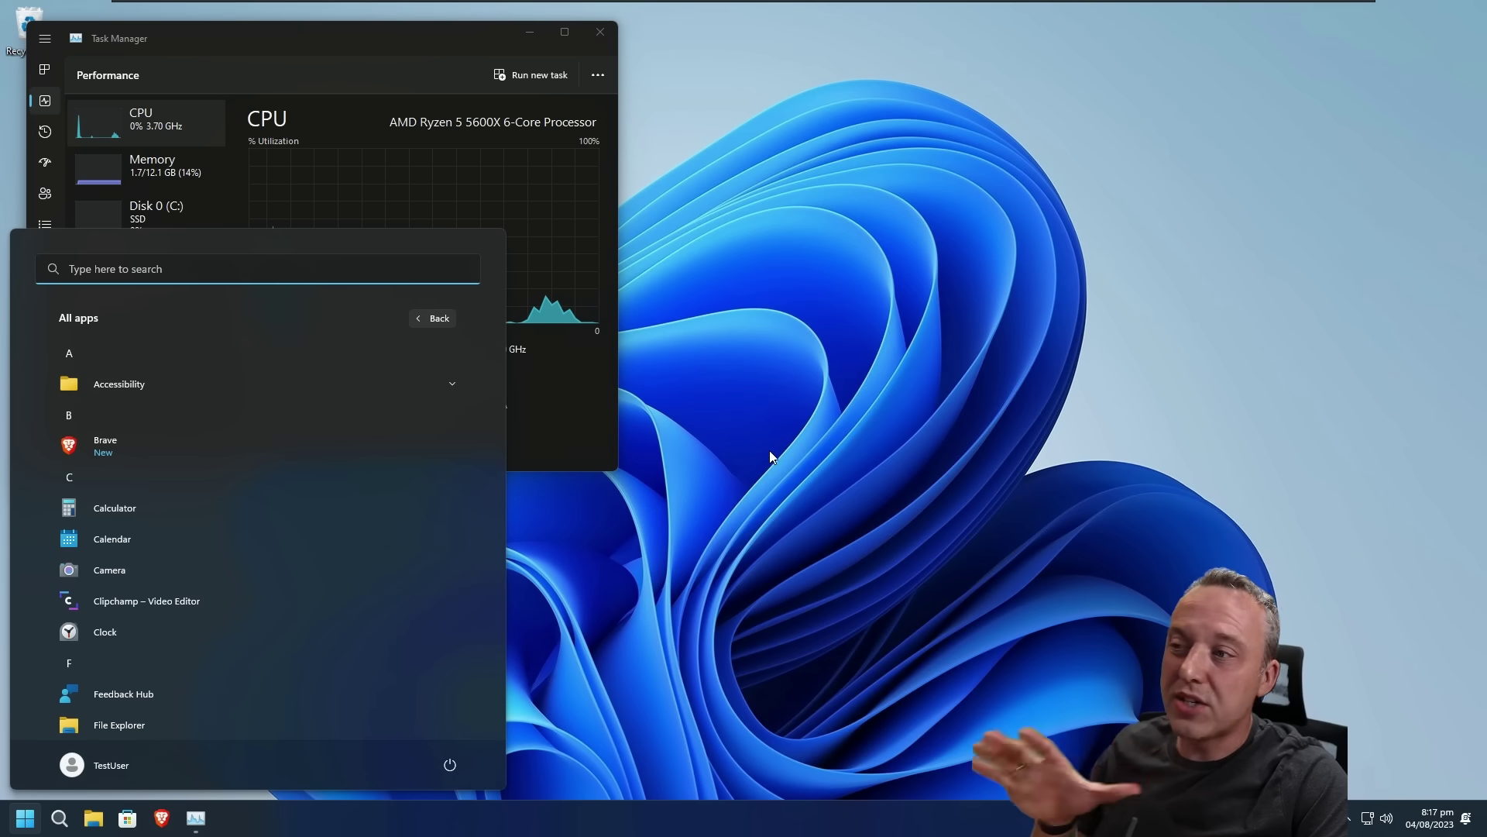
left_click(769, 410)
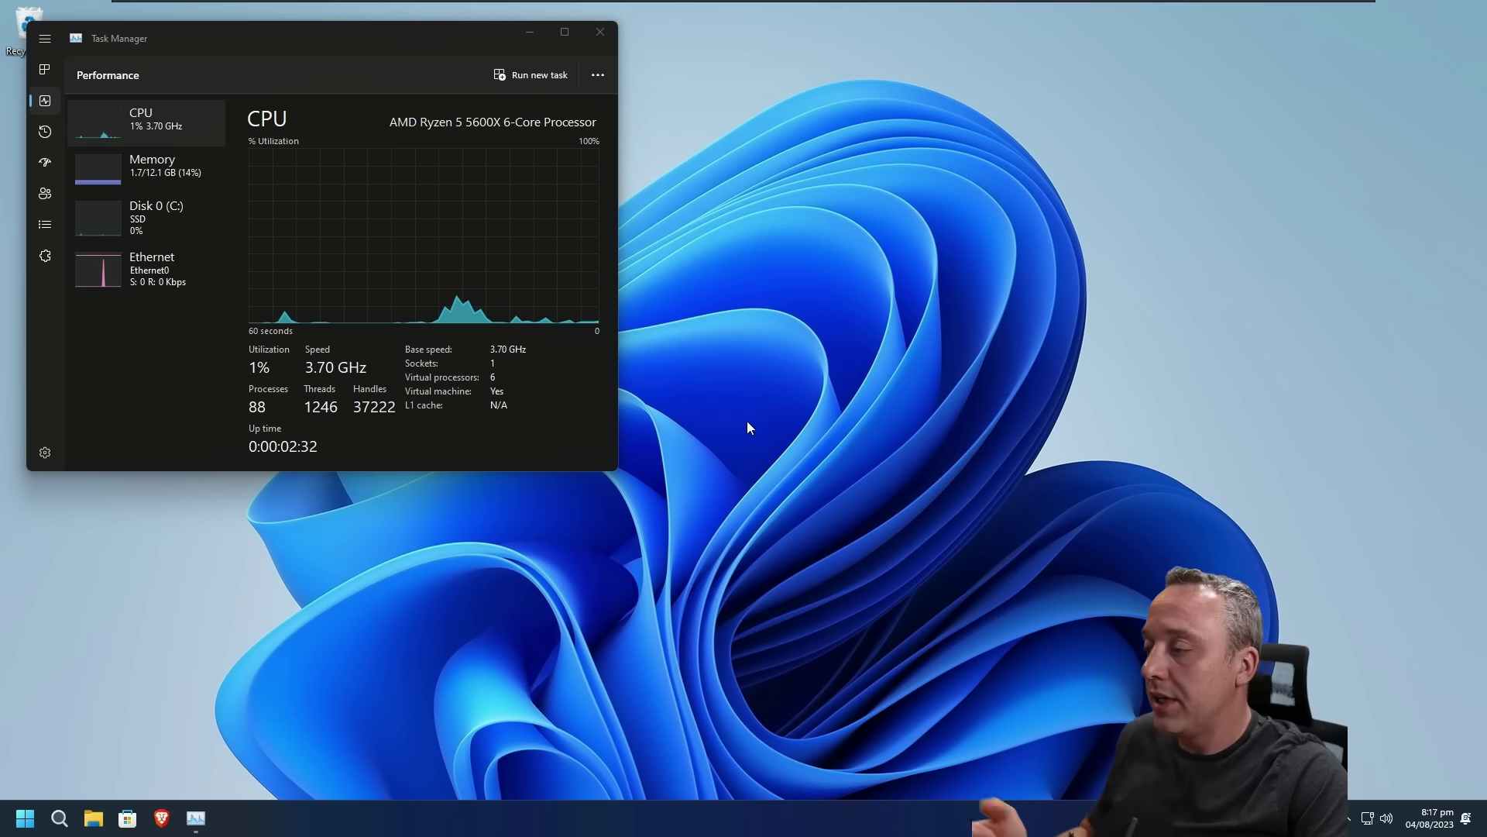
left_click(600, 32)
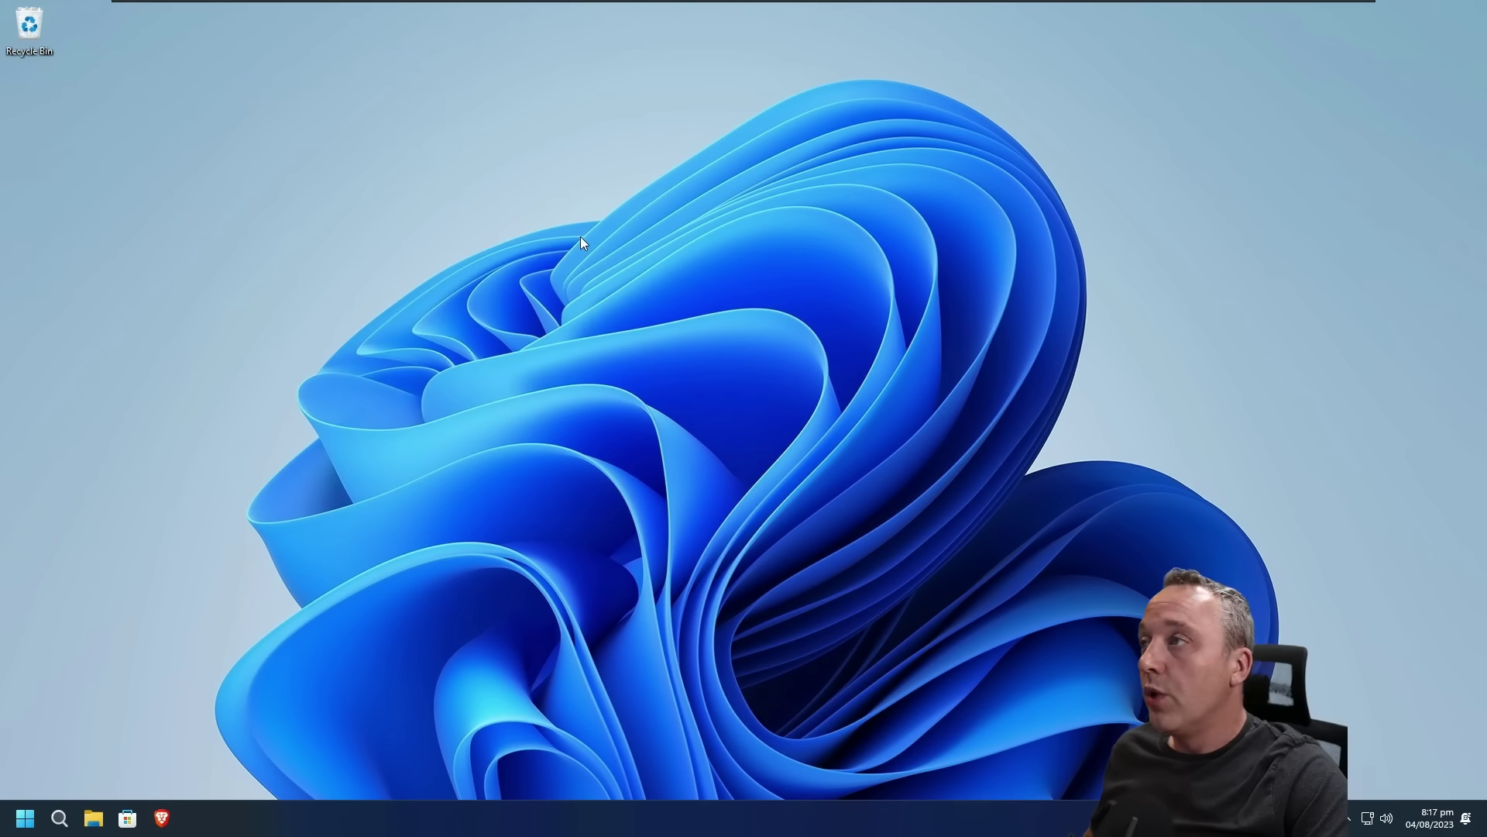